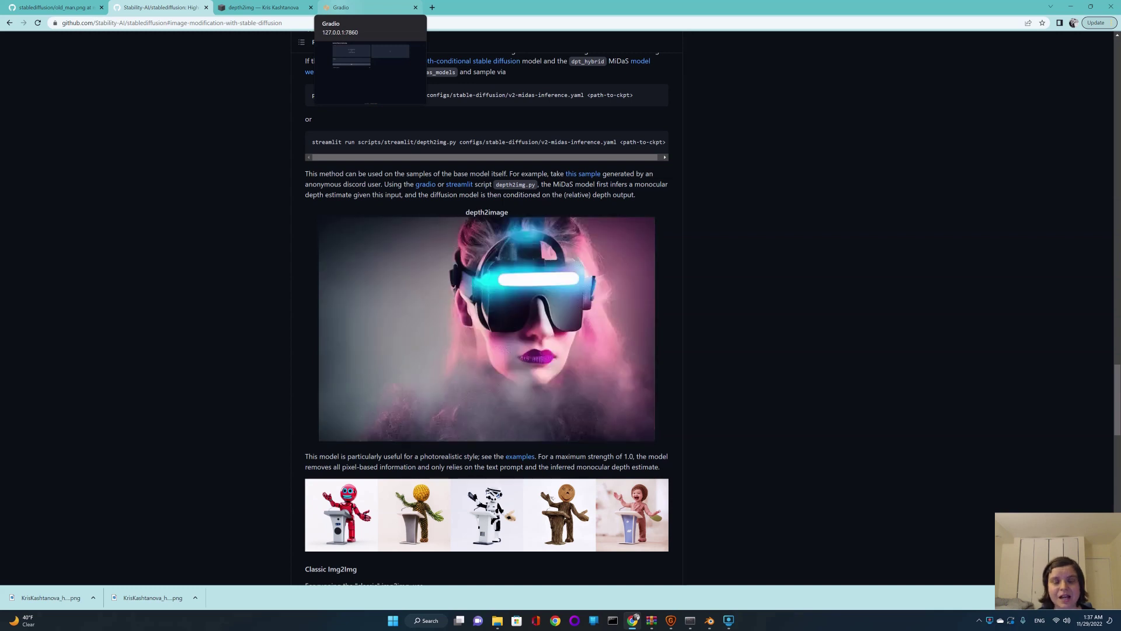
Switch to the Gradio page, upload old_man from Downloads as the source image, and expand the advanced options.
left_click(365, 7)
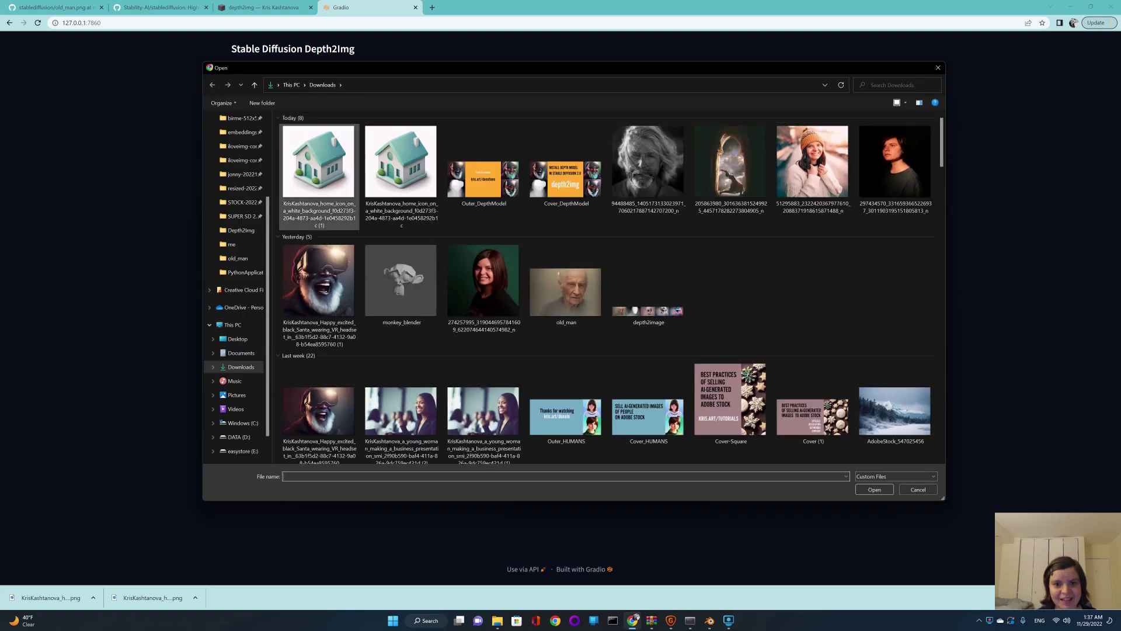
left_click(566, 292)
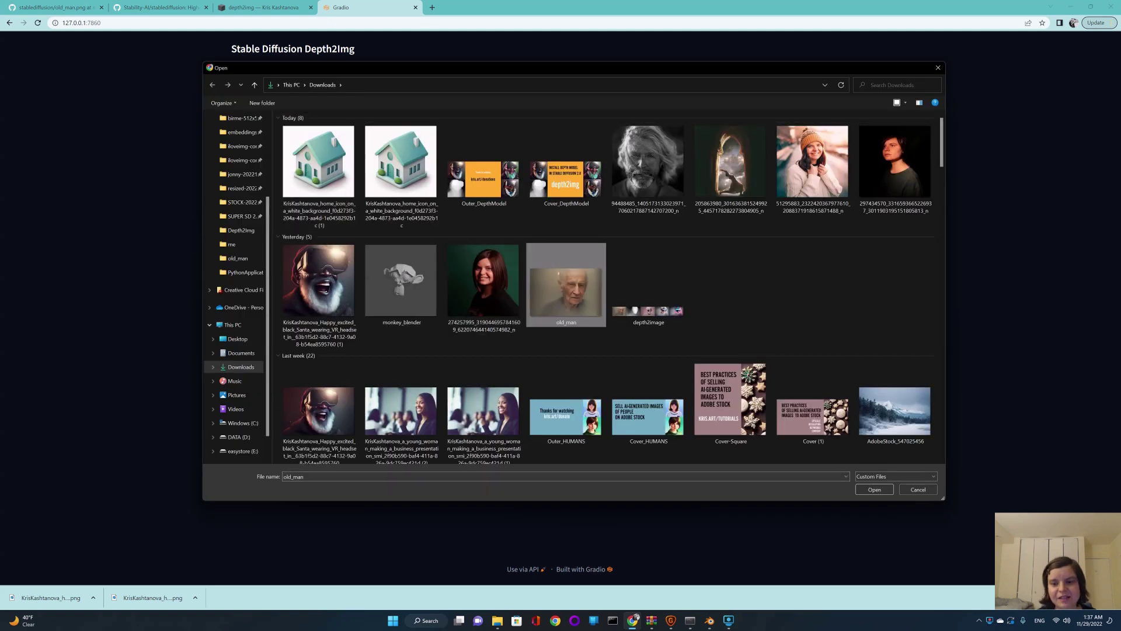
left_click(874, 489)
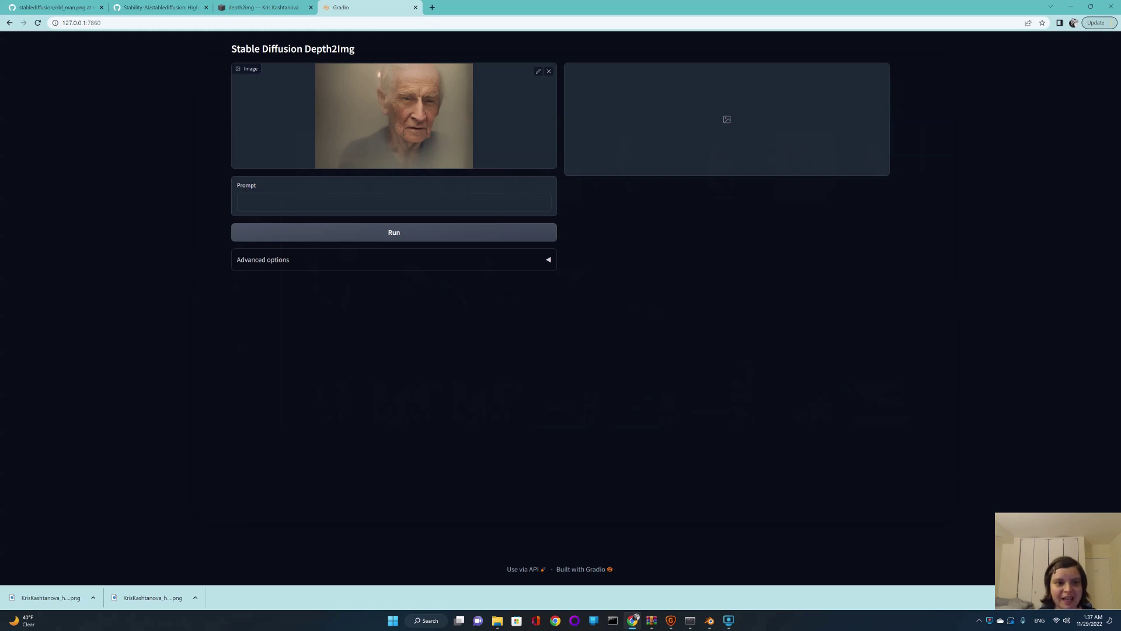
left_click(548, 259)
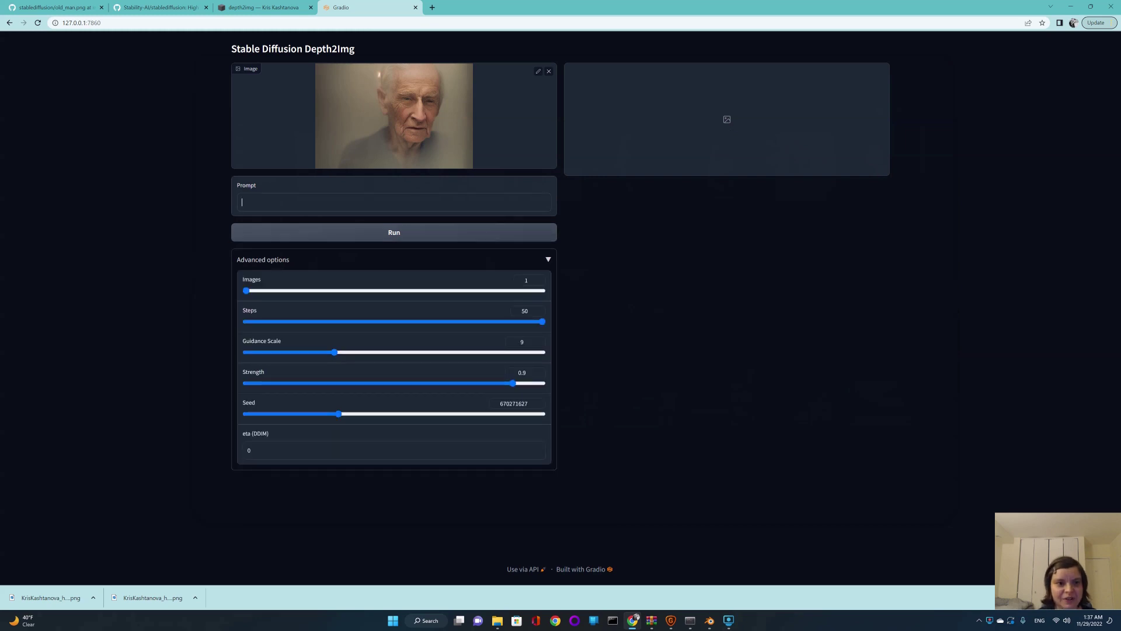
Generate an image from the prompt "a woman wearing glasses, photorealistic, award winning, 50mm, sharp focus".
type("a w")
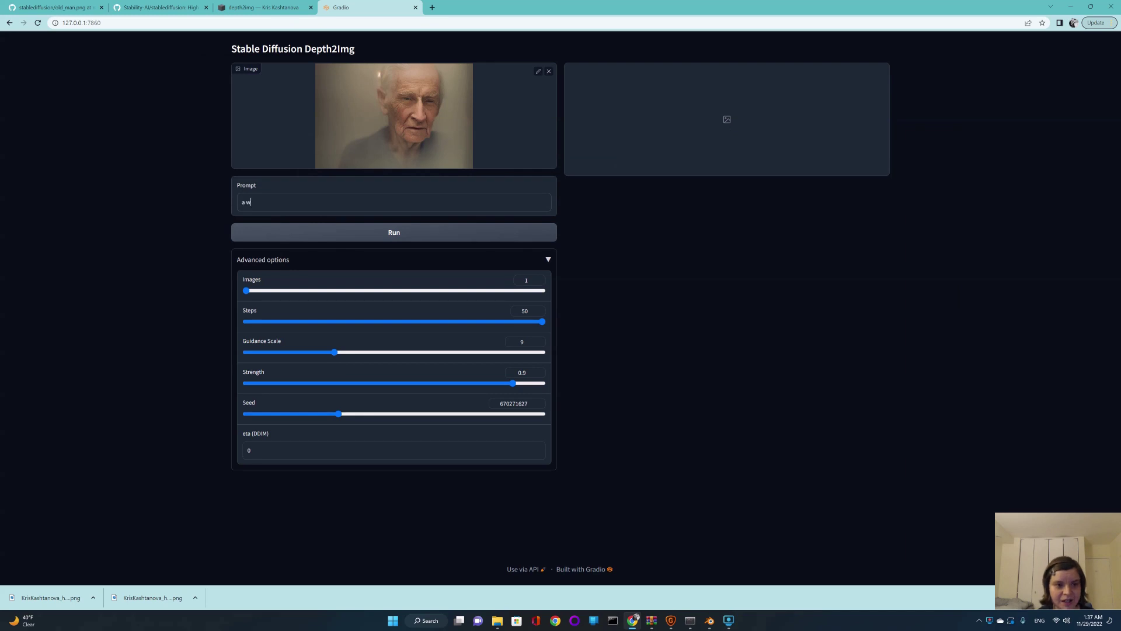
type("oman wearing glasses")
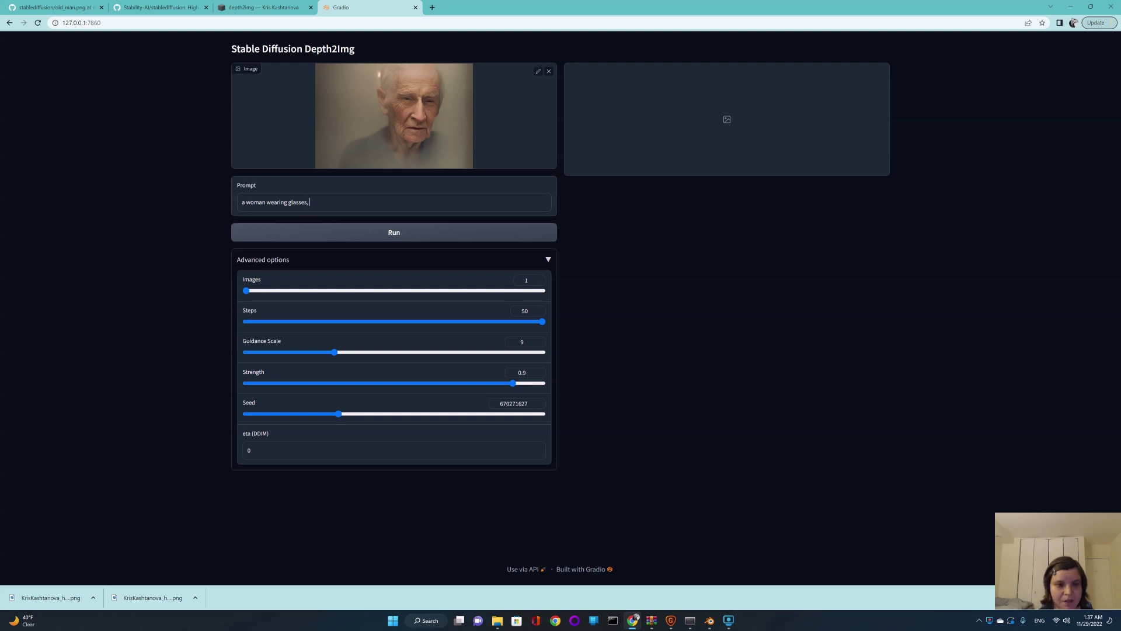
type(", phtphotorealistic, awa")
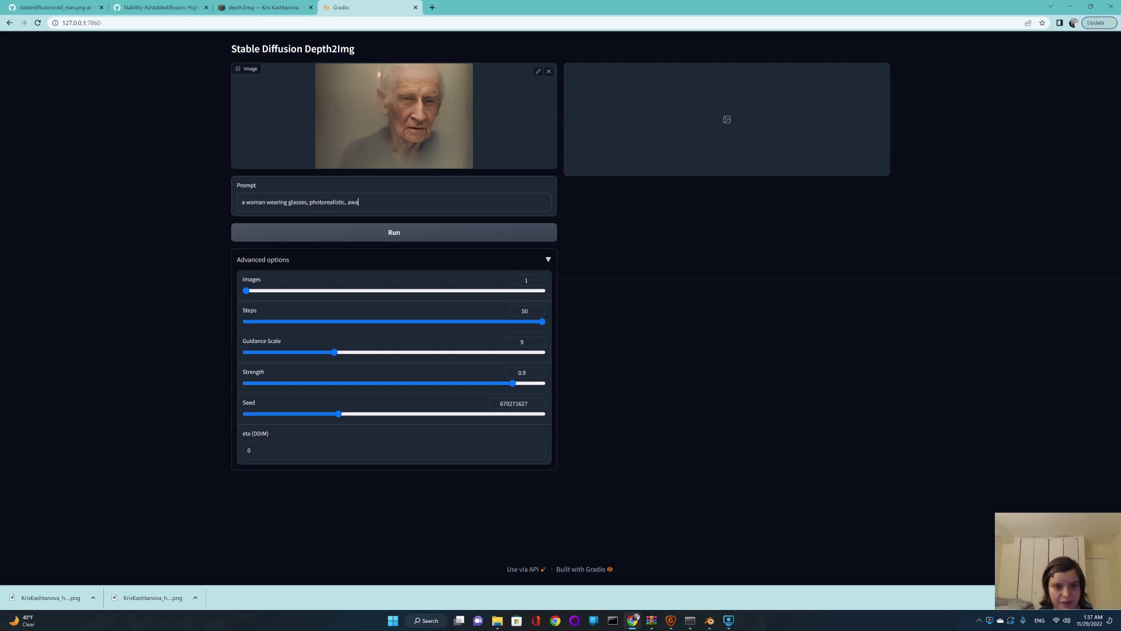
type("rd winning,")
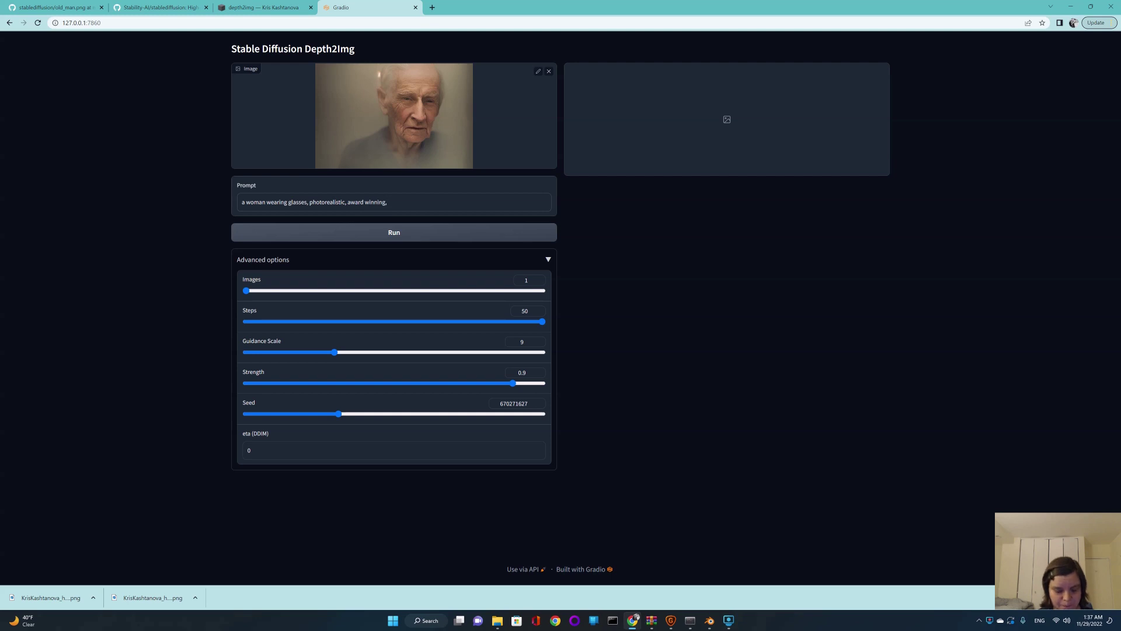
type(" 50mm")
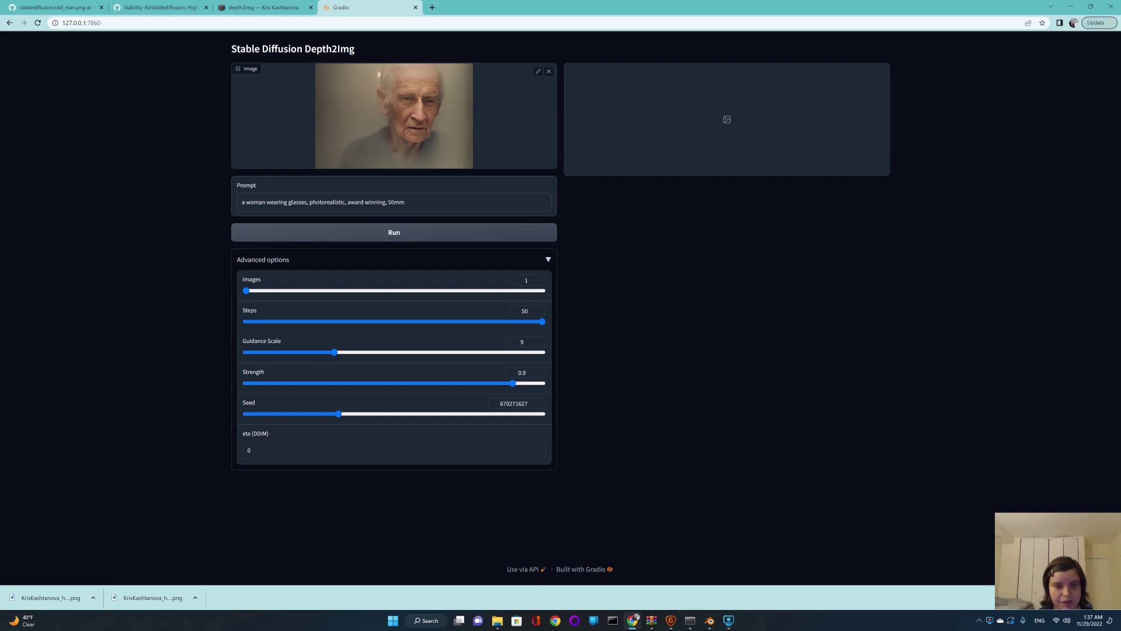
type(", sh")
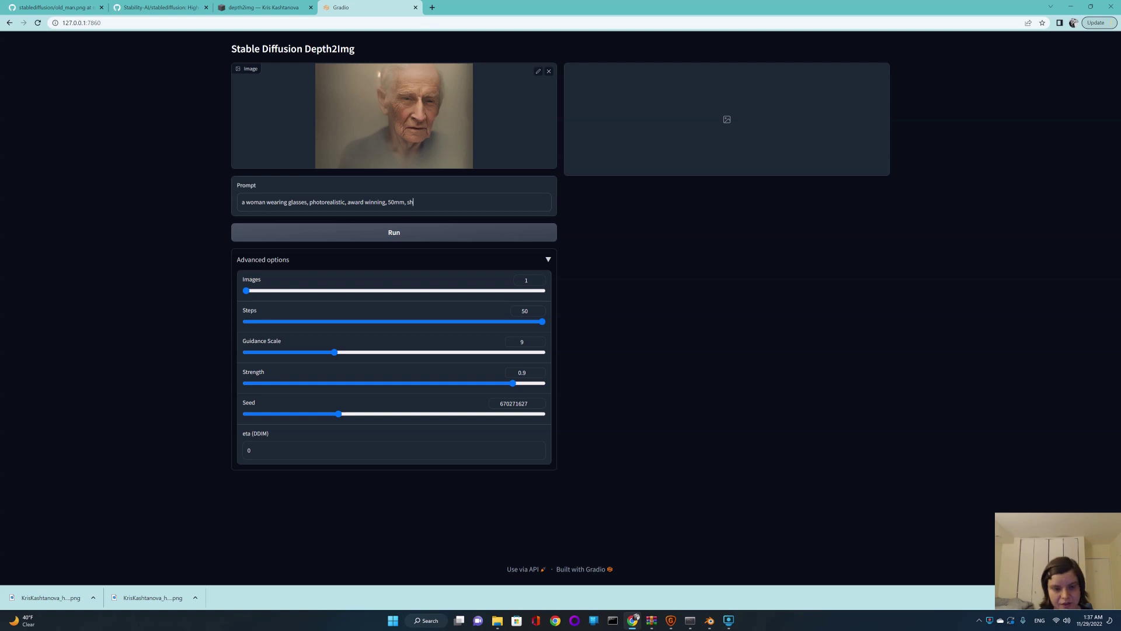
type("arp focus")
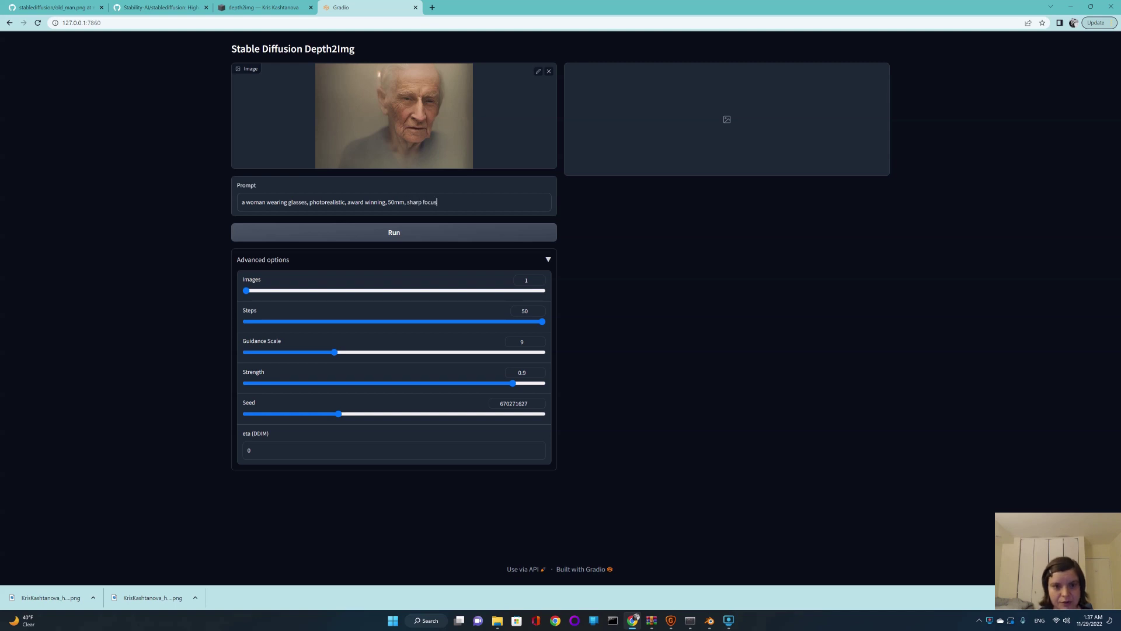
left_click(394, 233)
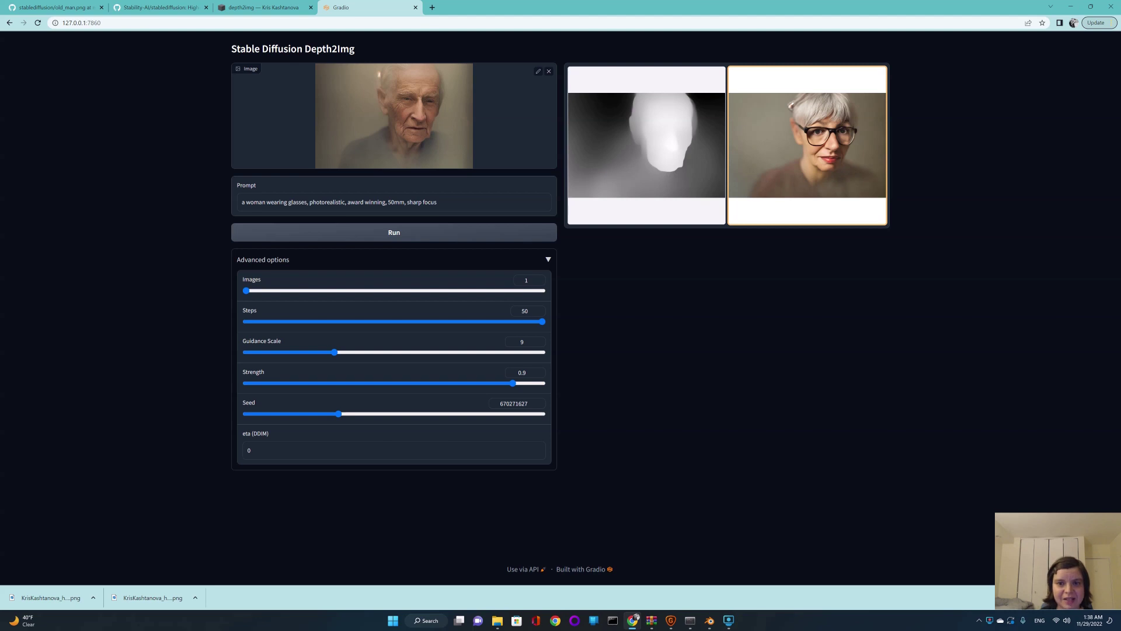
Examine the depth map and the generated portrait one after the other to compare them.
left_click(646, 145)
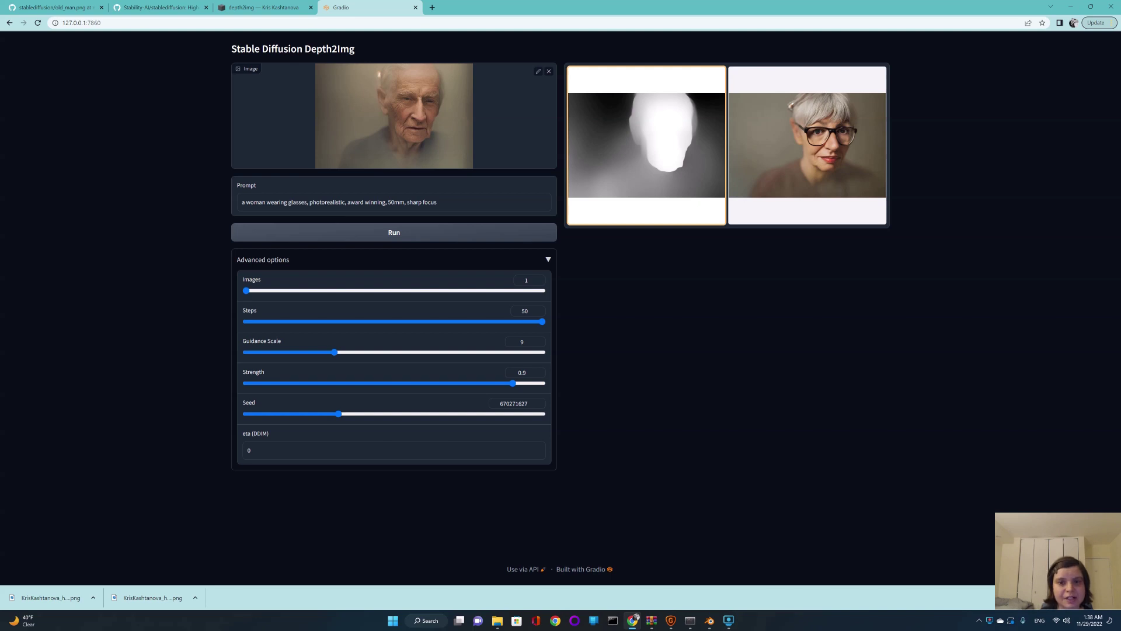
left_click(808, 145)
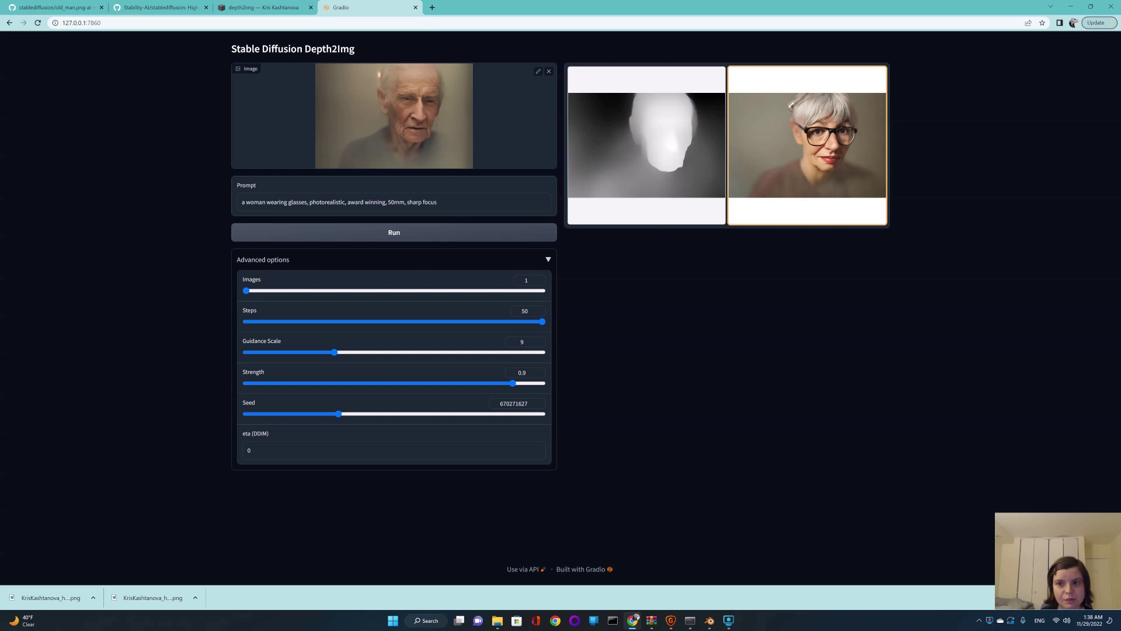
key("Escape")
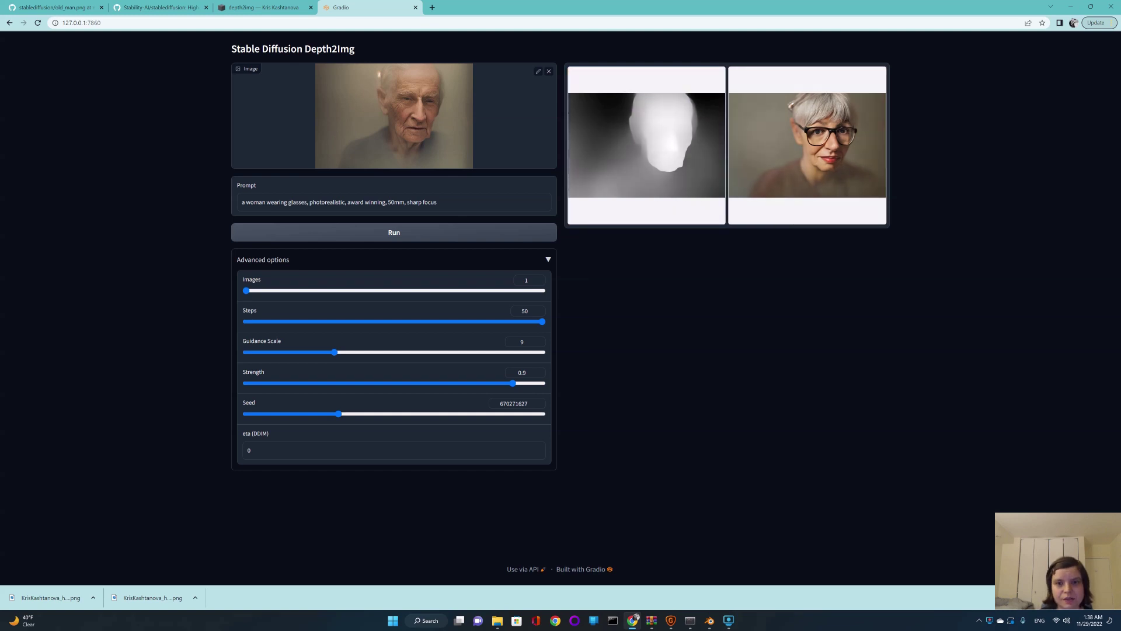
left_click(646, 146)
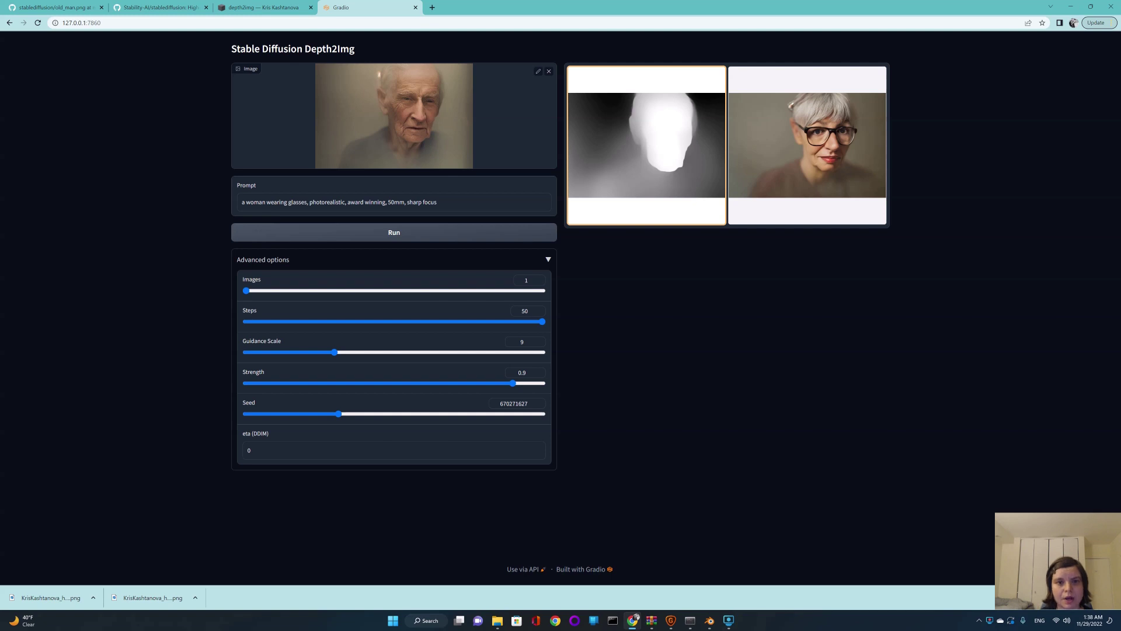
left_click(808, 145)
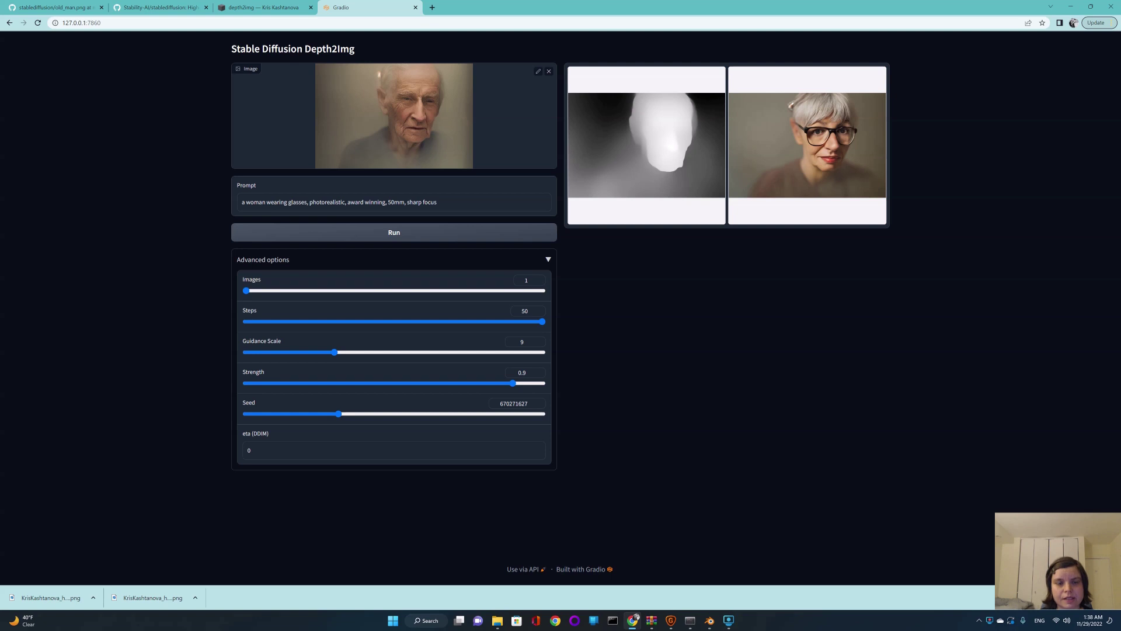
left_click(646, 145)
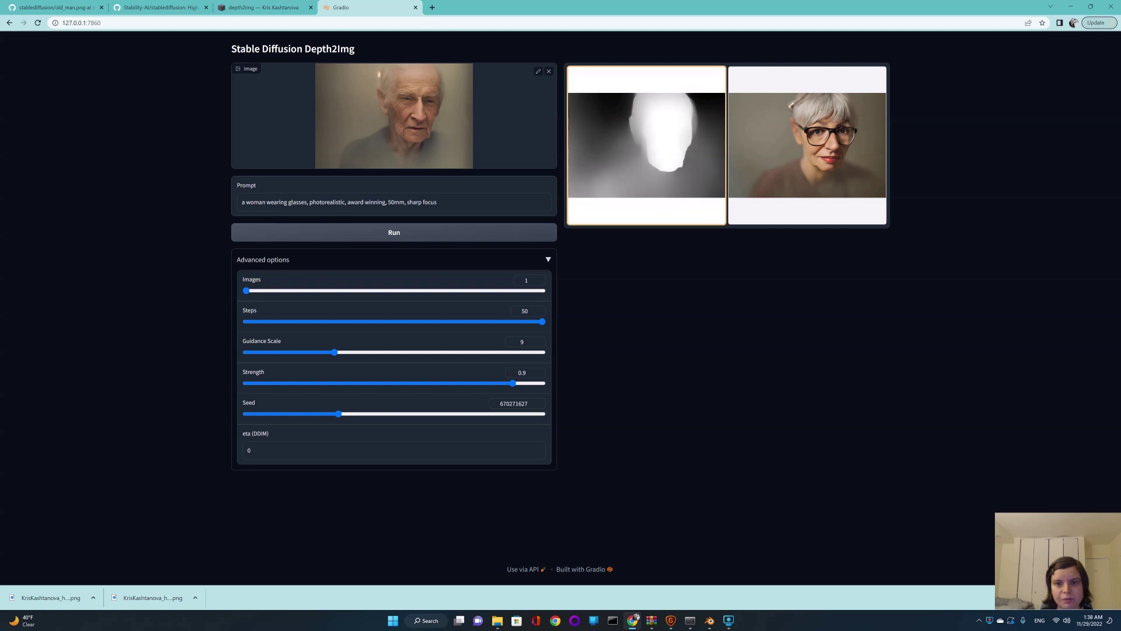
left_click(807, 145)
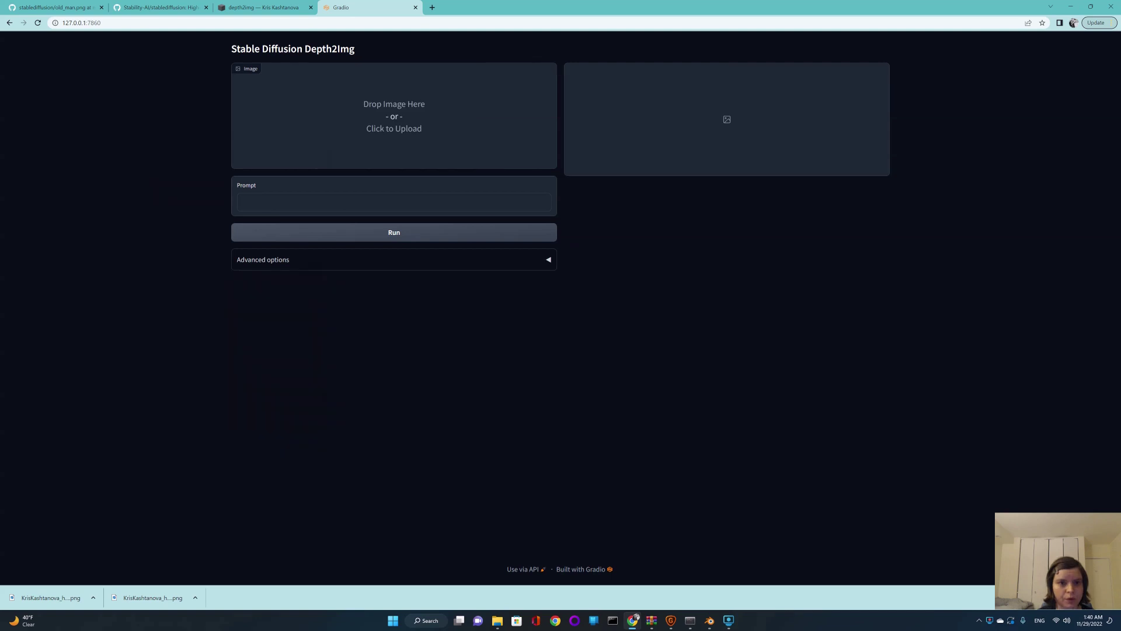
Upload the home icon image on a white background from Downloads, the copy marked (1), as the source image.
left_click(395, 132)
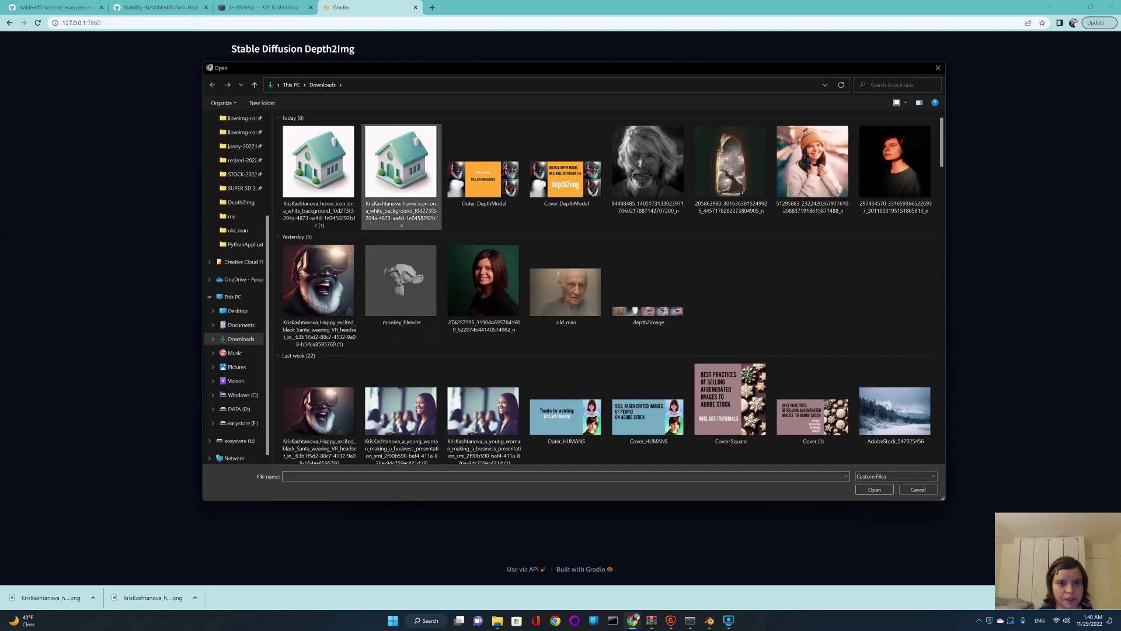
left_click(326, 173)
left_click(875, 489)
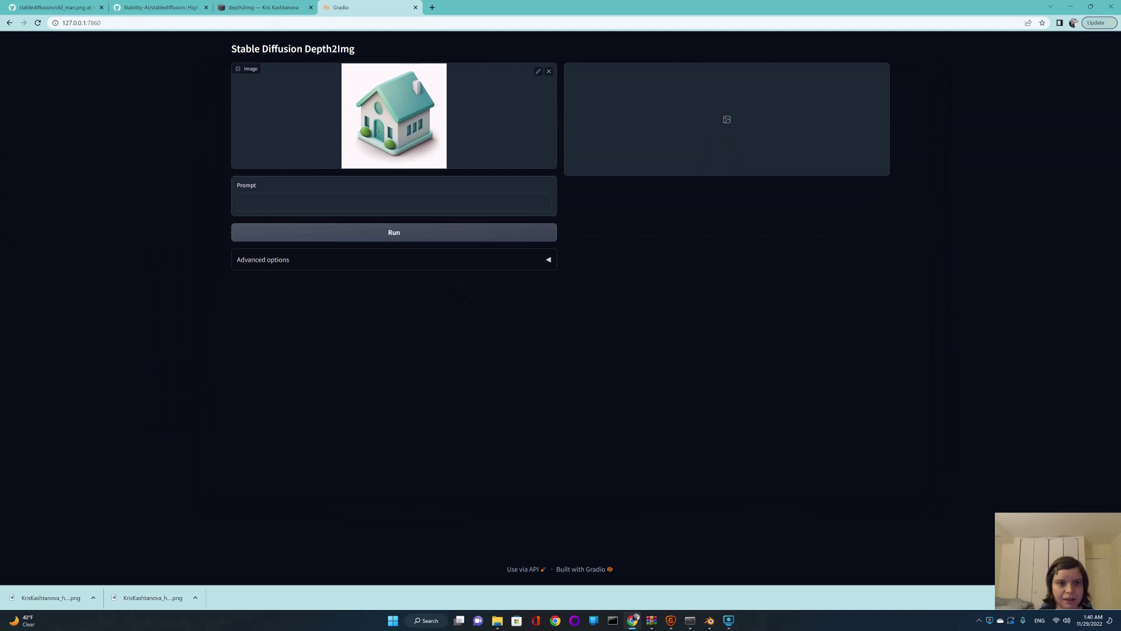
Generate an image from the prompt "a yellow house on a white background", with the advanced options expanded.
type("a yel")
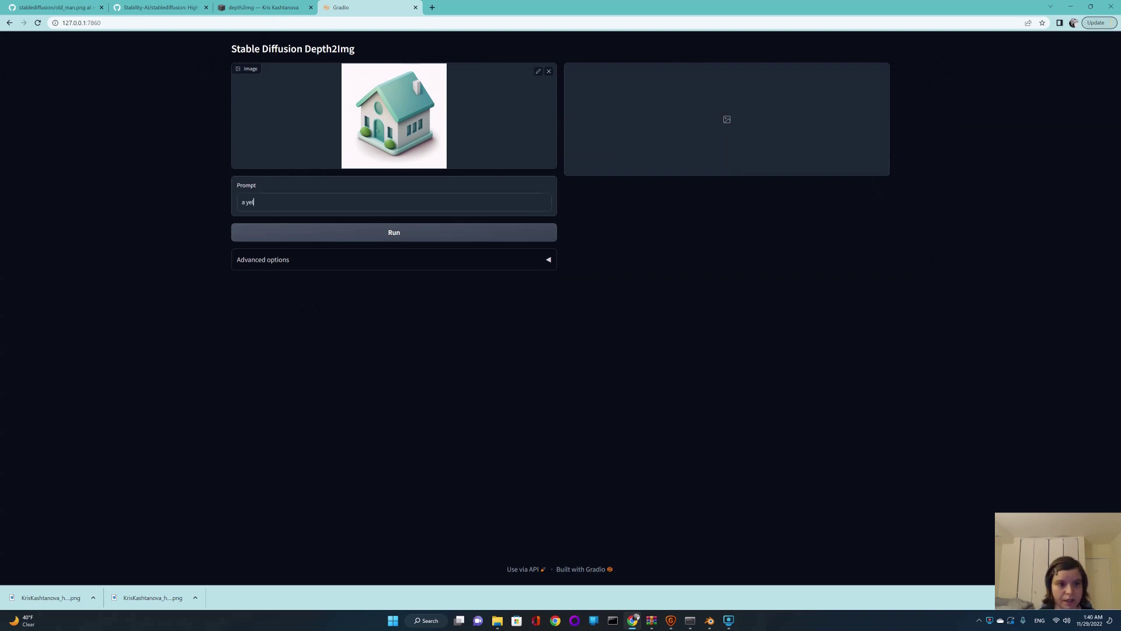
type("low house o")
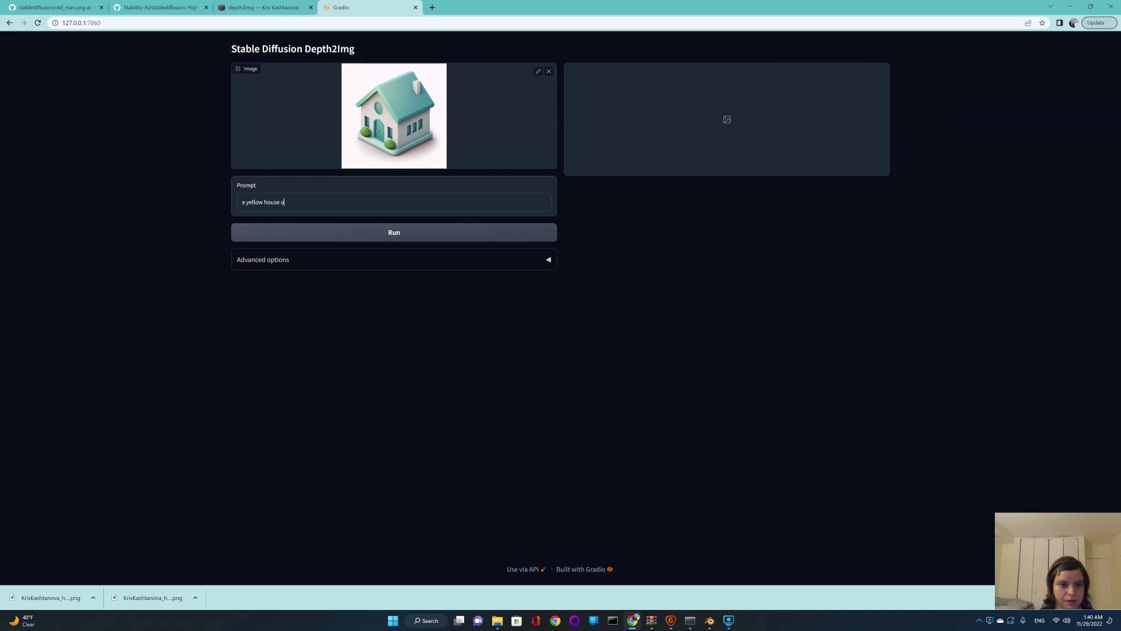
type("n a white background")
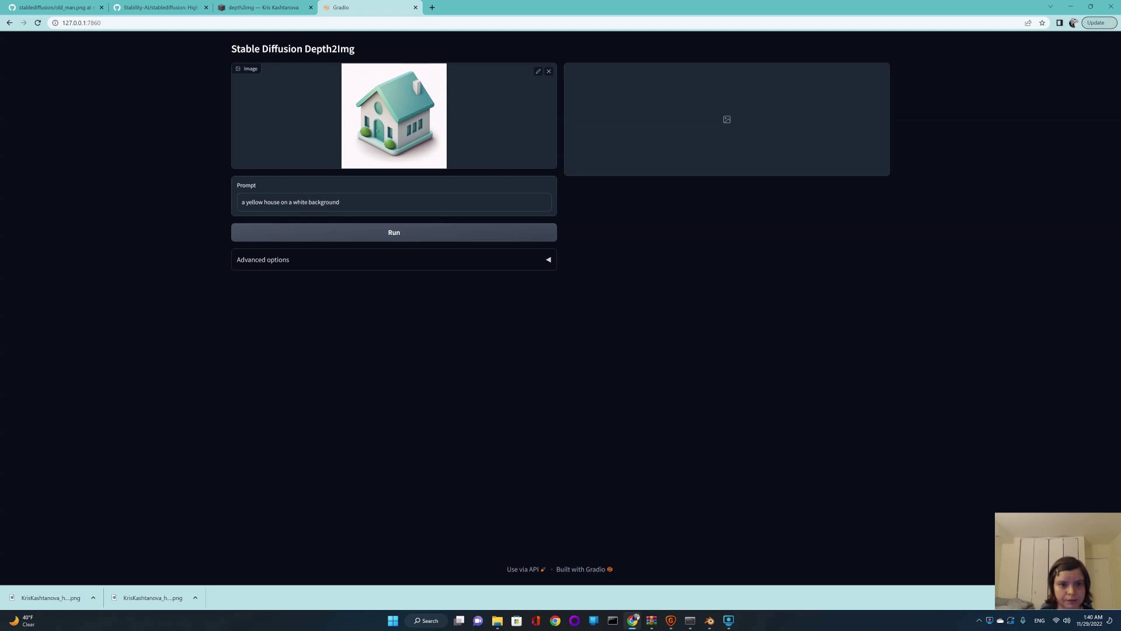
left_click(394, 259)
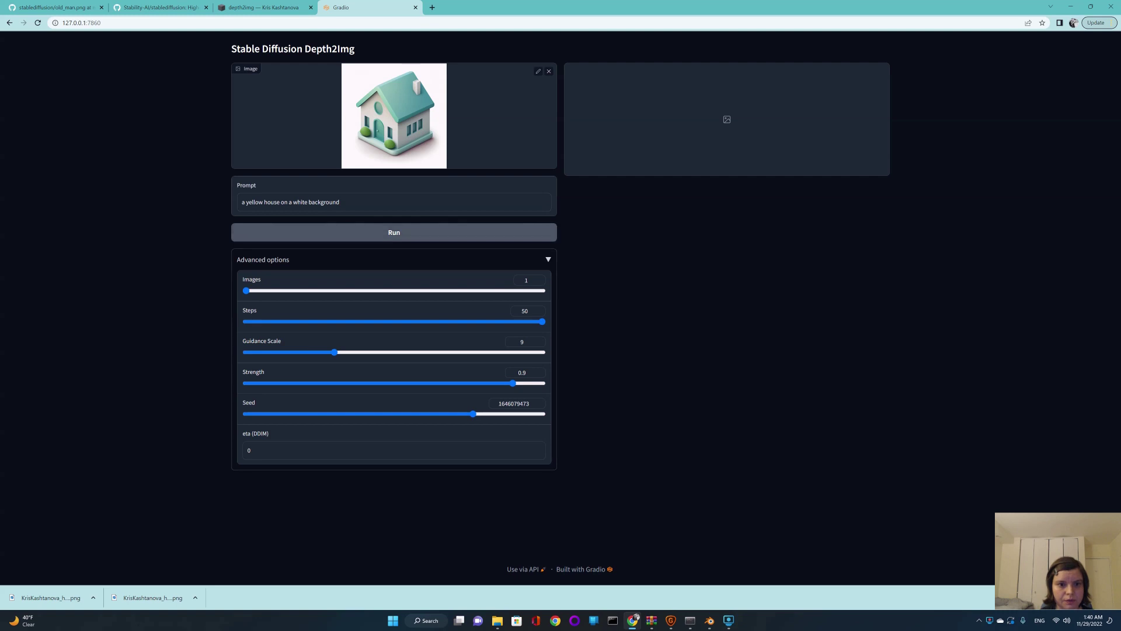
left_click(394, 233)
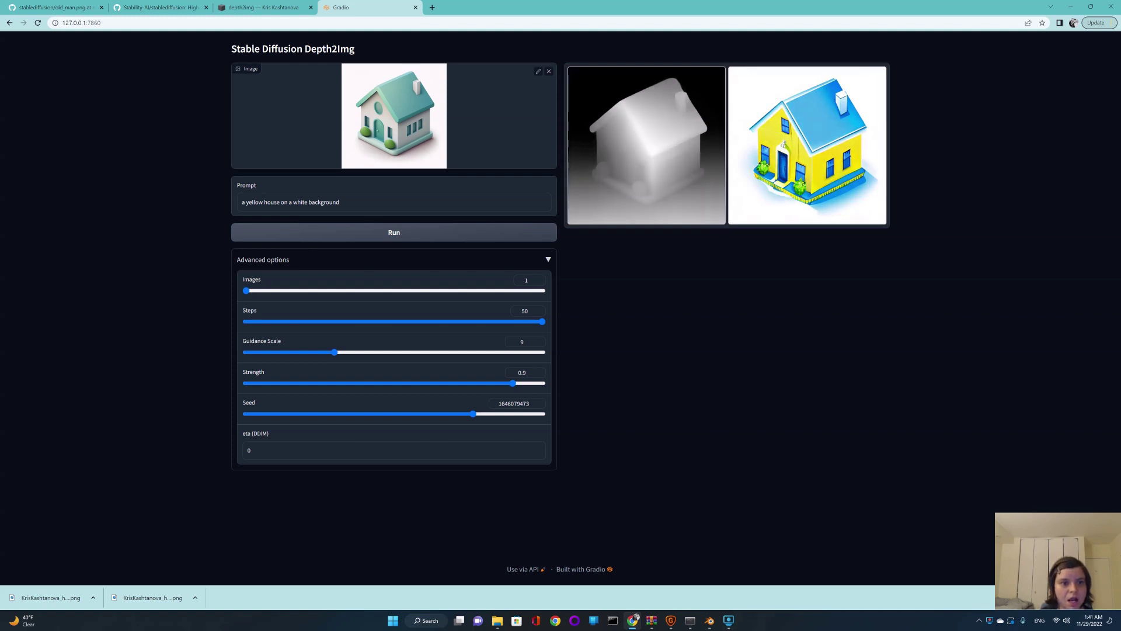
Change the prompt to "a yellow 3d house with a red roof on a white background" and generate the image again.
type("3d house ")
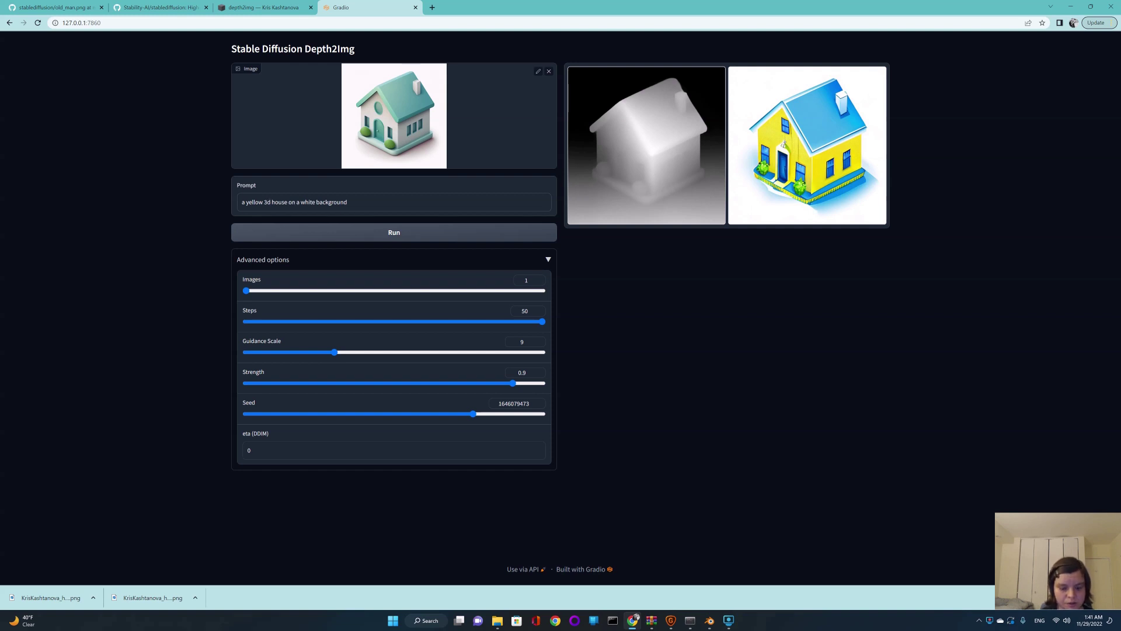
type("with a re")
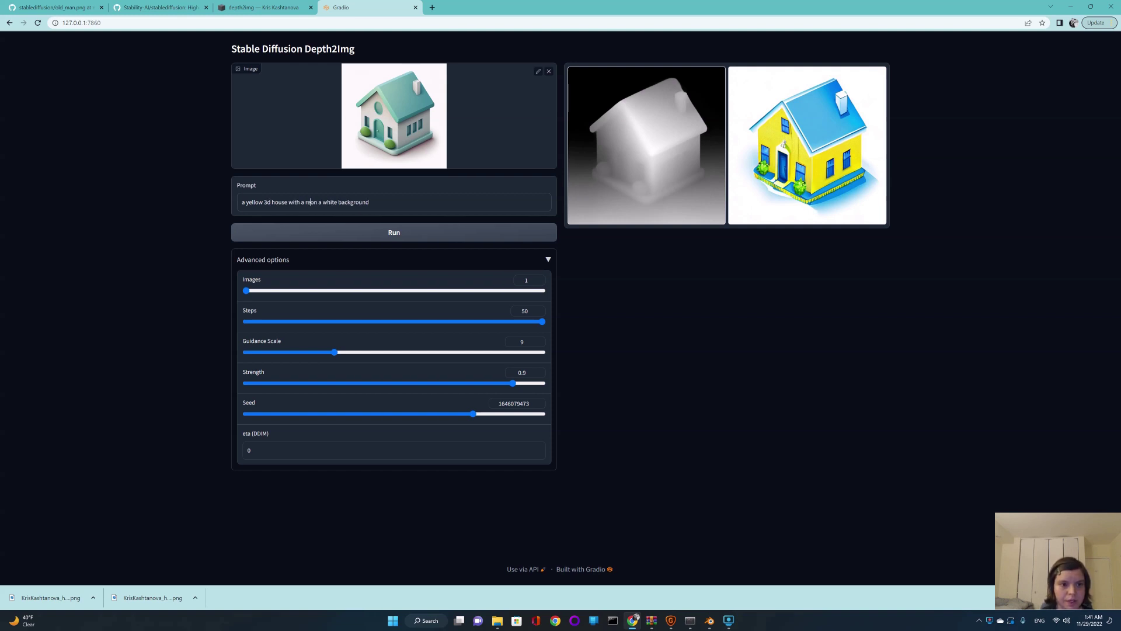
type("d roof")
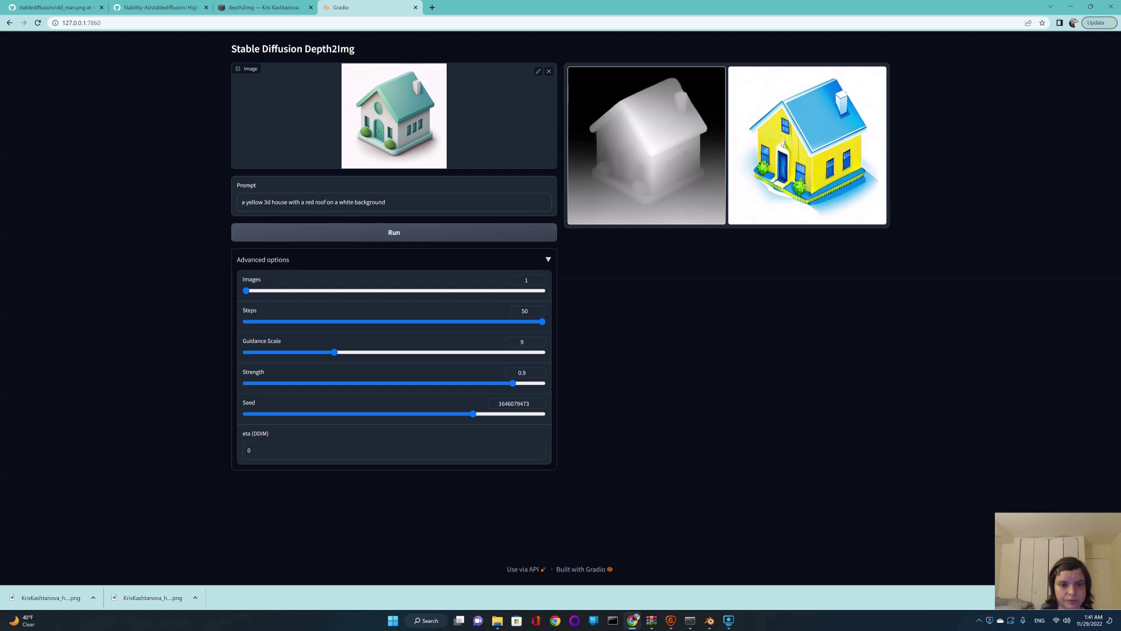
left_click(394, 232)
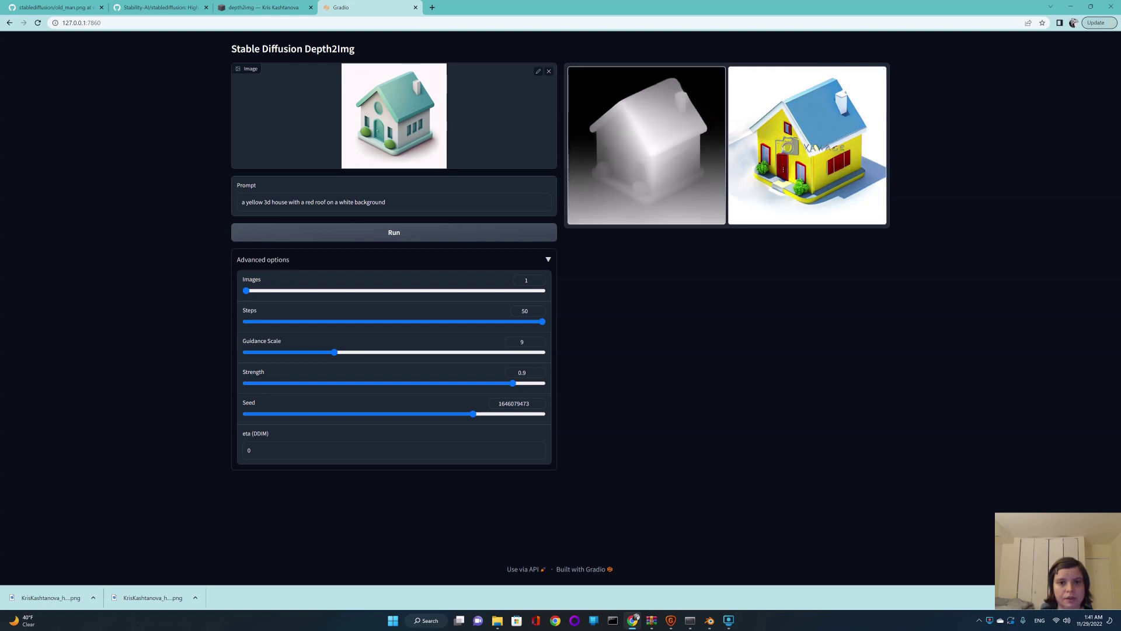
Remove the house source image and open the file picker for a replacement.
left_click(549, 71)
left_click(394, 116)
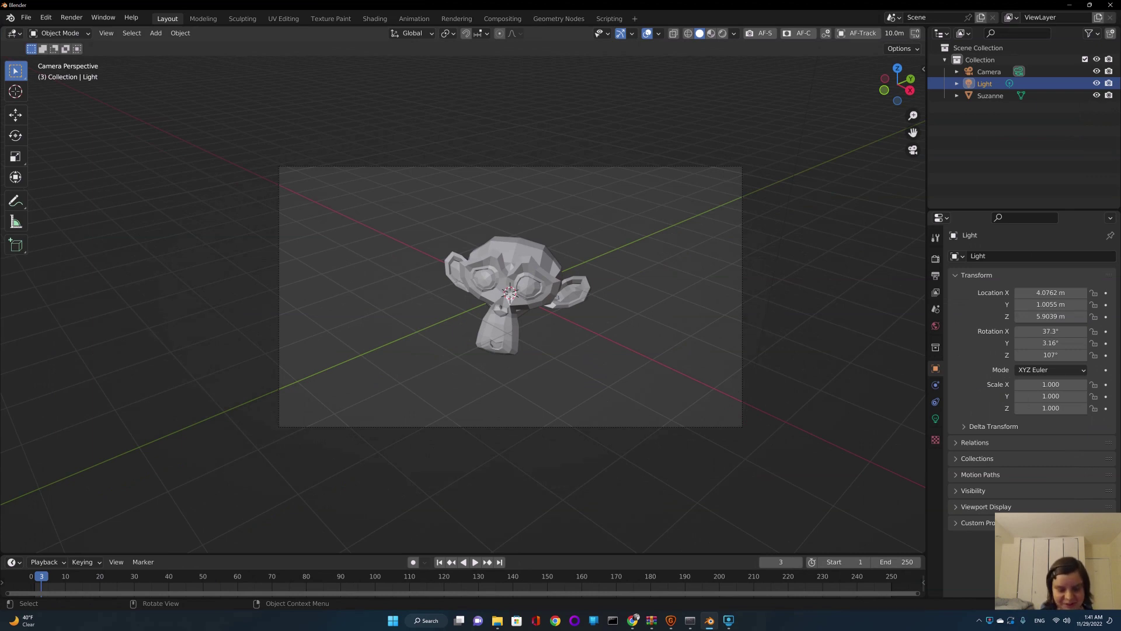
Examine the Suzanne monkey model from other angles in Blender, select it, and switch back to the browser.
left_click_drag(525, 304, 484, 299)
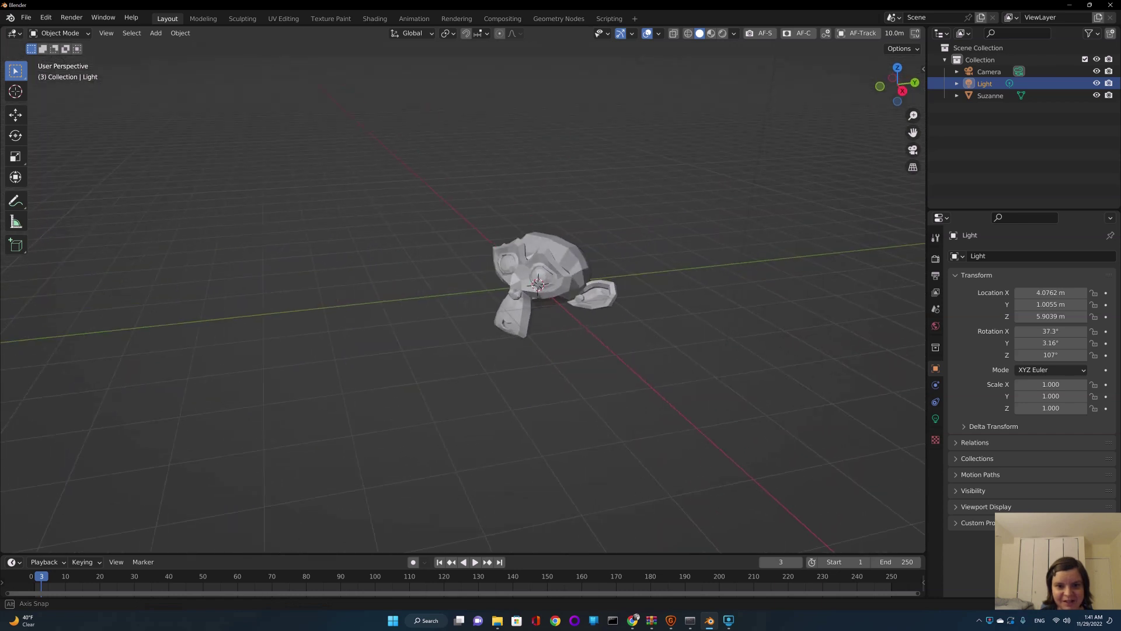
left_click_drag(865, 84, 835, 85)
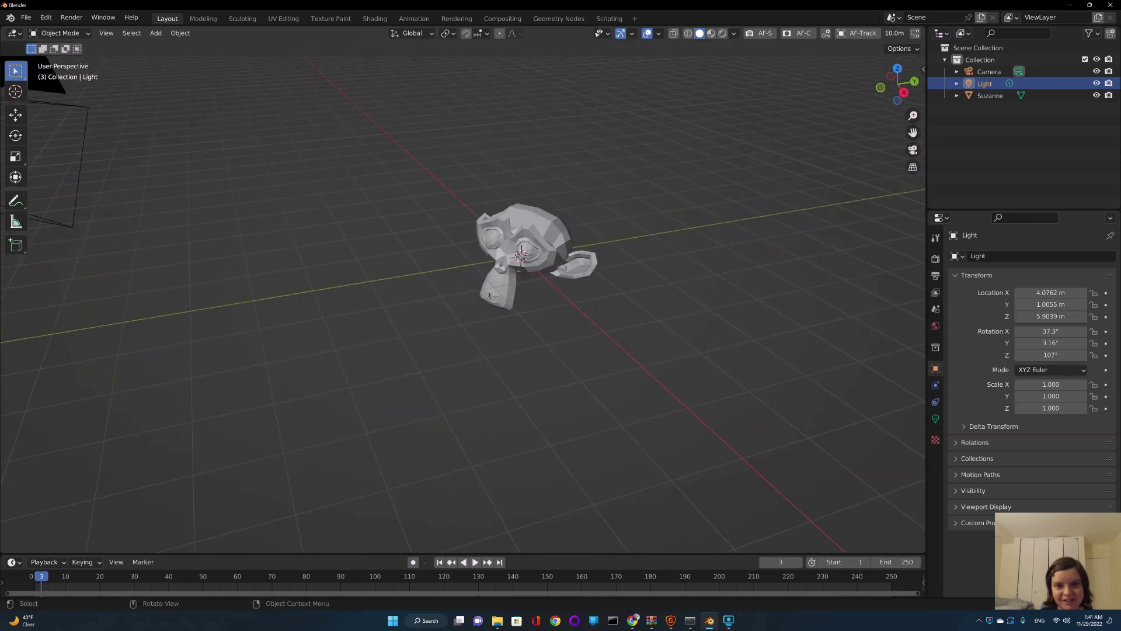
left_click(530, 248)
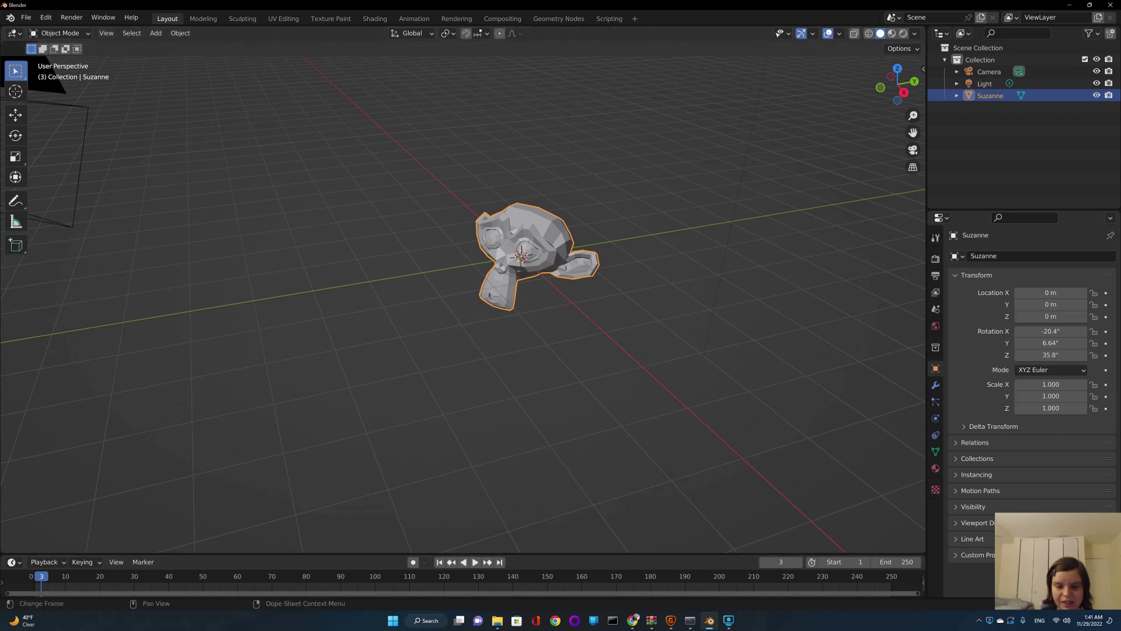
left_click(632, 621)
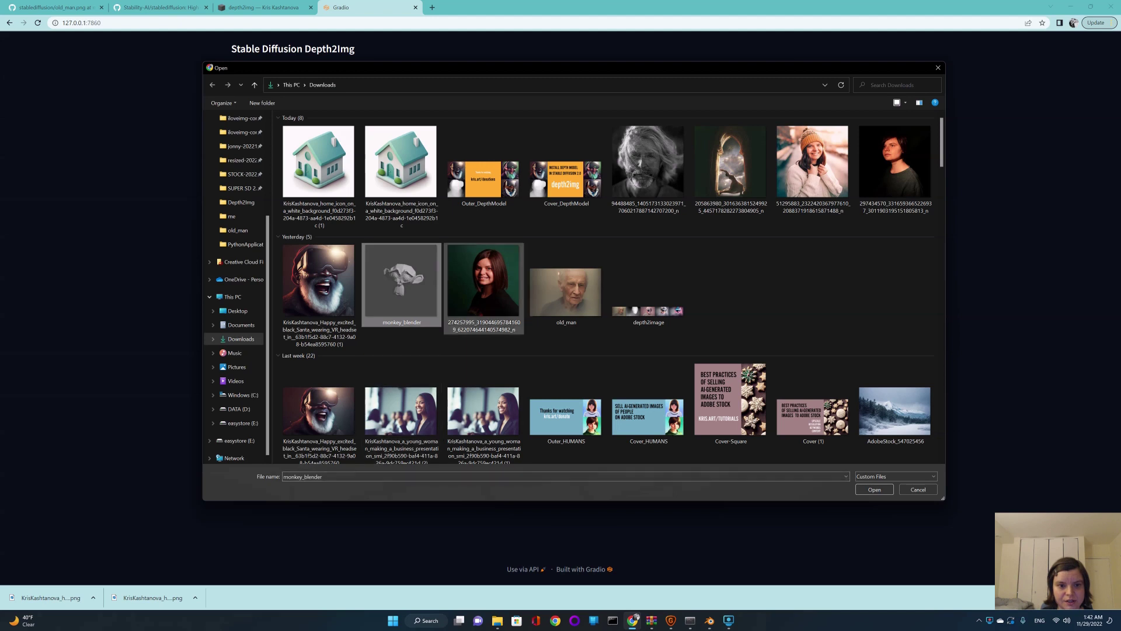
Load monkey_blender as the source image and generate from the prompt "a photorealistic monkey on a green background".
double_click(402, 284)
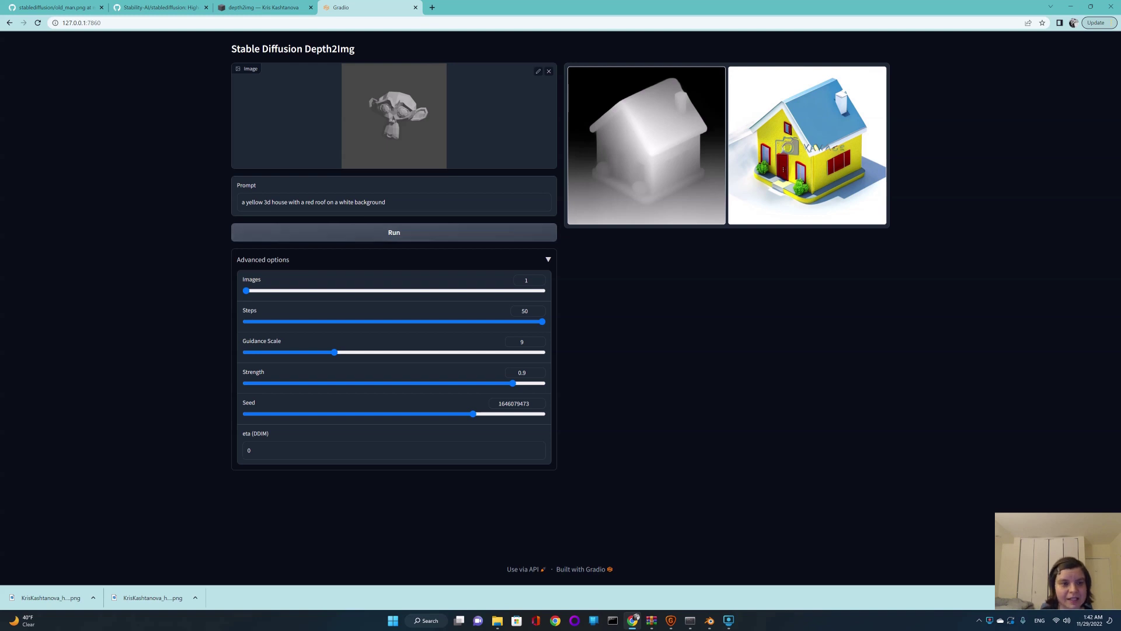
key("ctrl+a")
type("a")
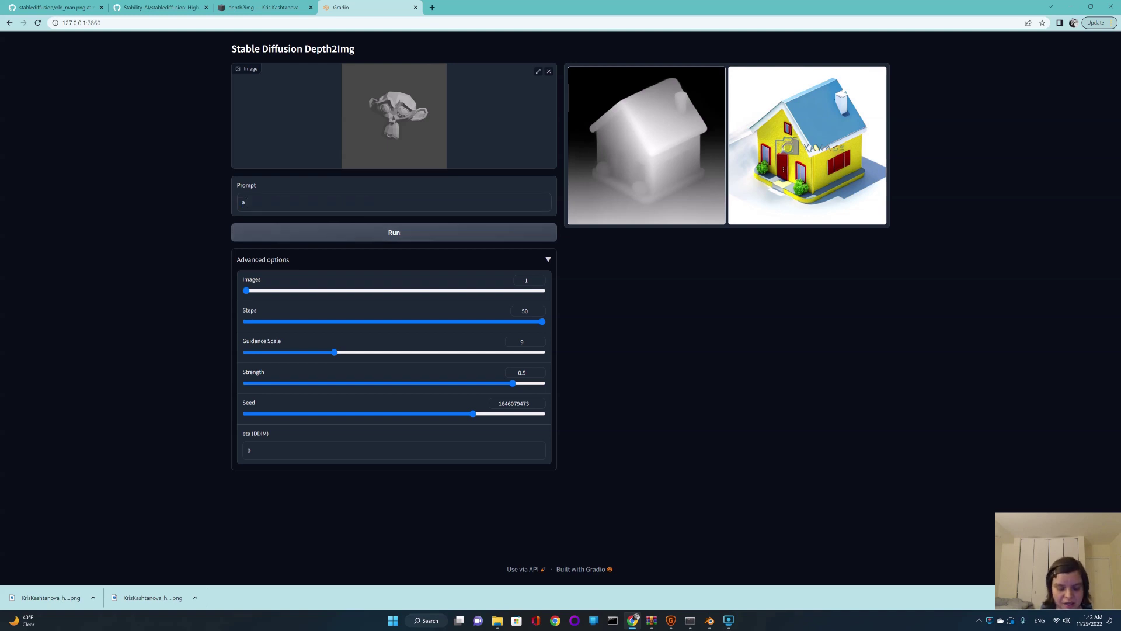
type(" photorealistic")
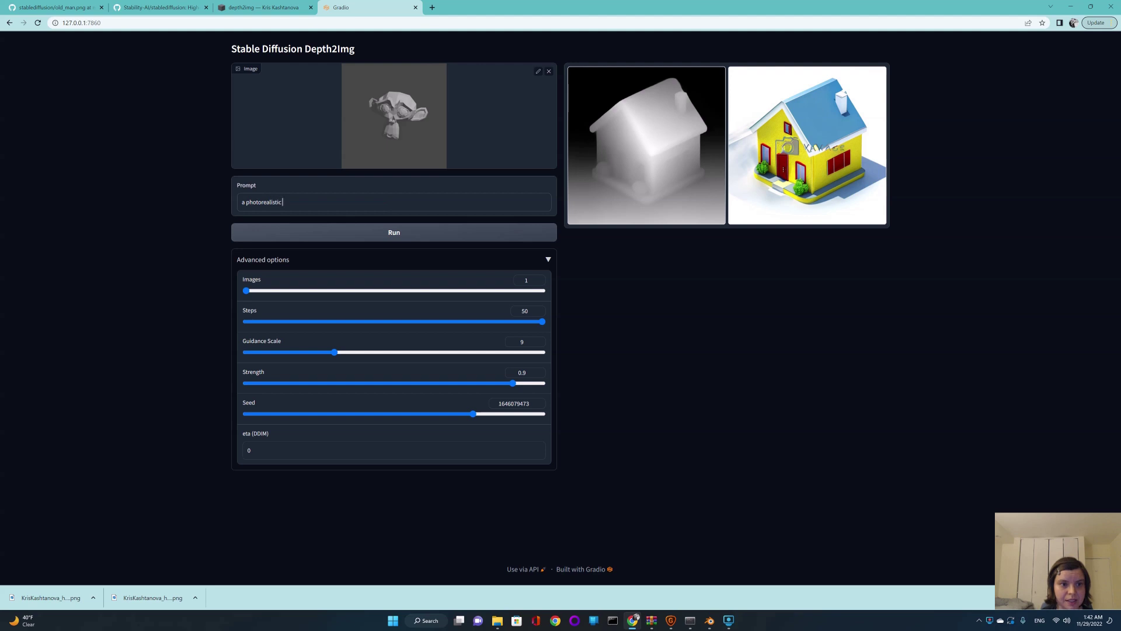
type(" monkey o")
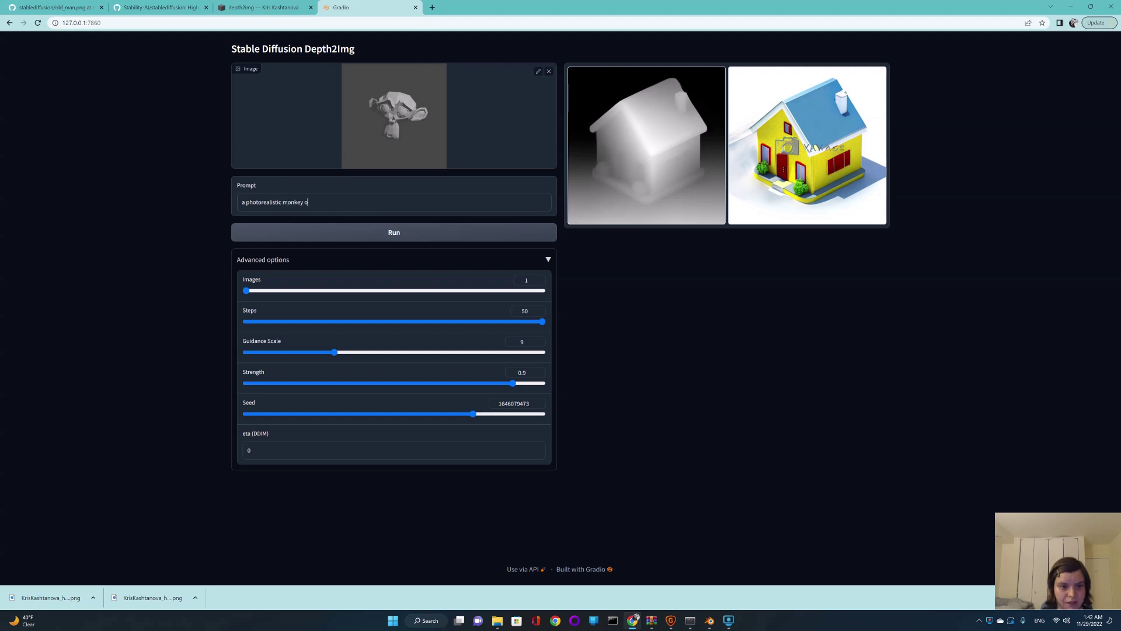
type("n a green background")
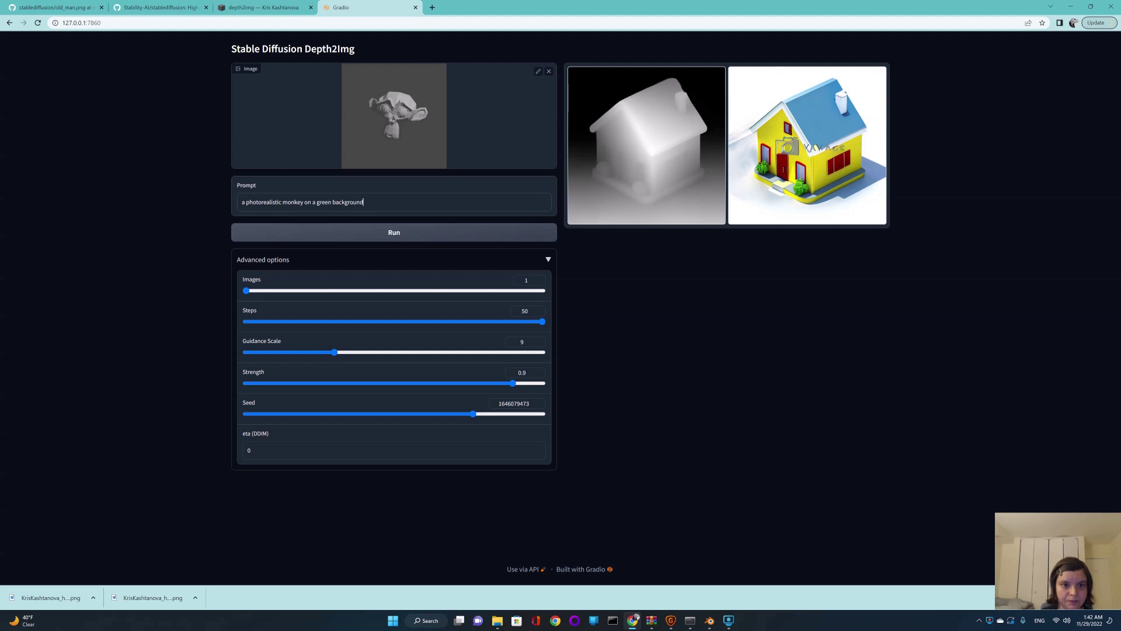
key("Return")
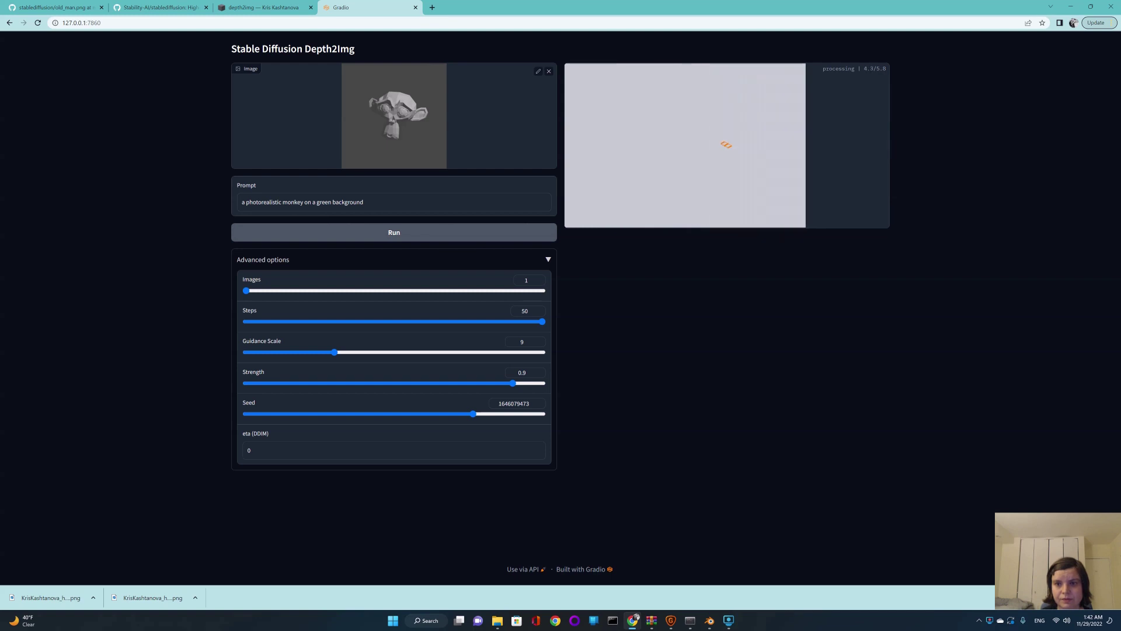
key("Tab")
key("shift+Tab")
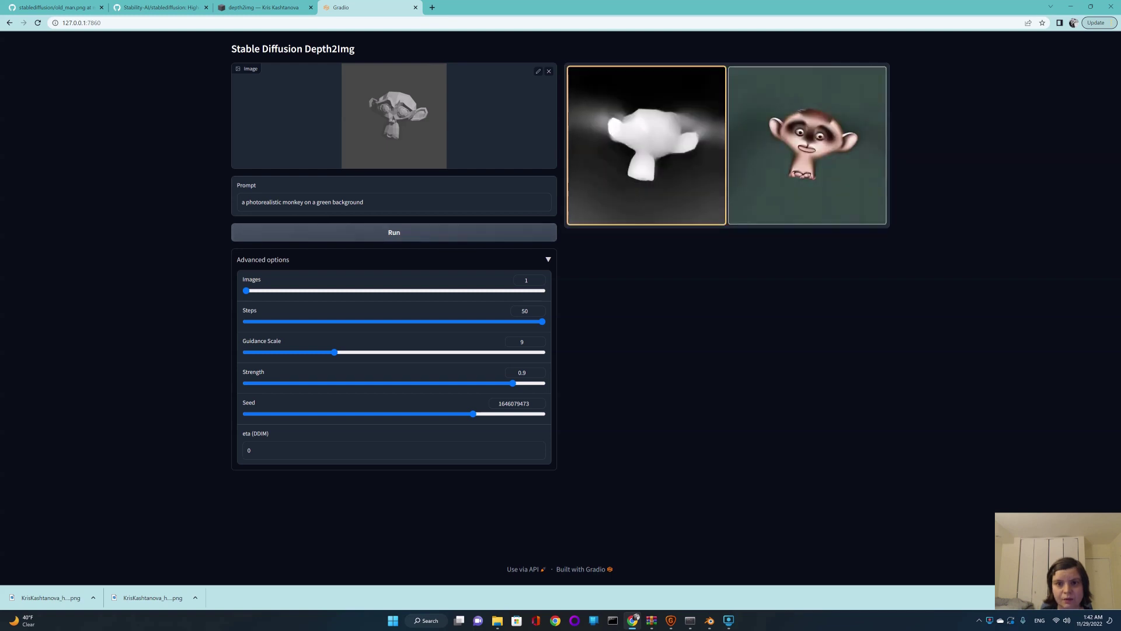
key("Tab")
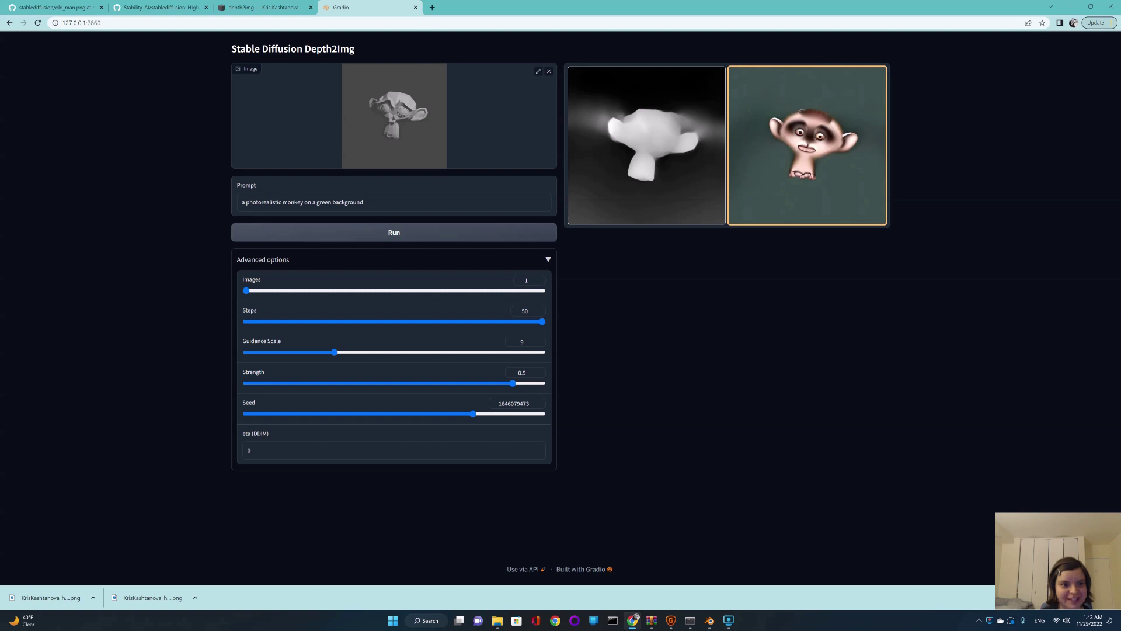
key("Escape")
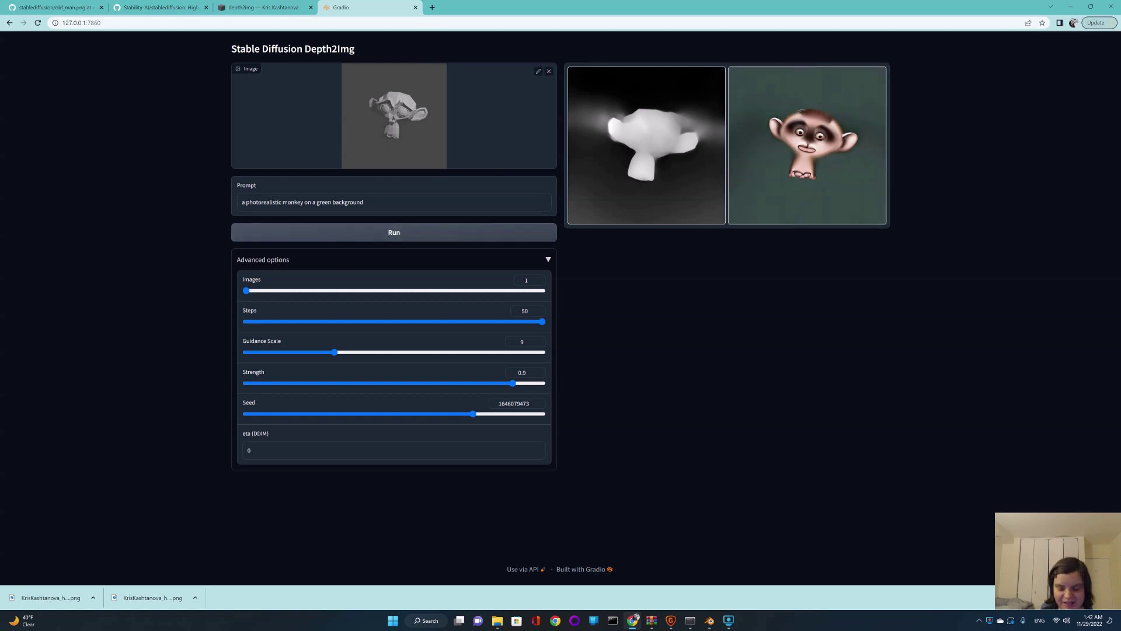
Remove "photorealistic" from the prompt and add a comma after "monkey".
key("BackSpace")
key("BackSpace")
key("BackSpace")
key("BackSpace")
key("BackSpace")
key("BackSpace")
key("BackSpace")
key("BackSpace")
key("BackSpace")
key("BackSpace")
key("BackSpace")
key("BackSpace")
key("BackSpace")
key("BackSpace")
key("BackSpace")
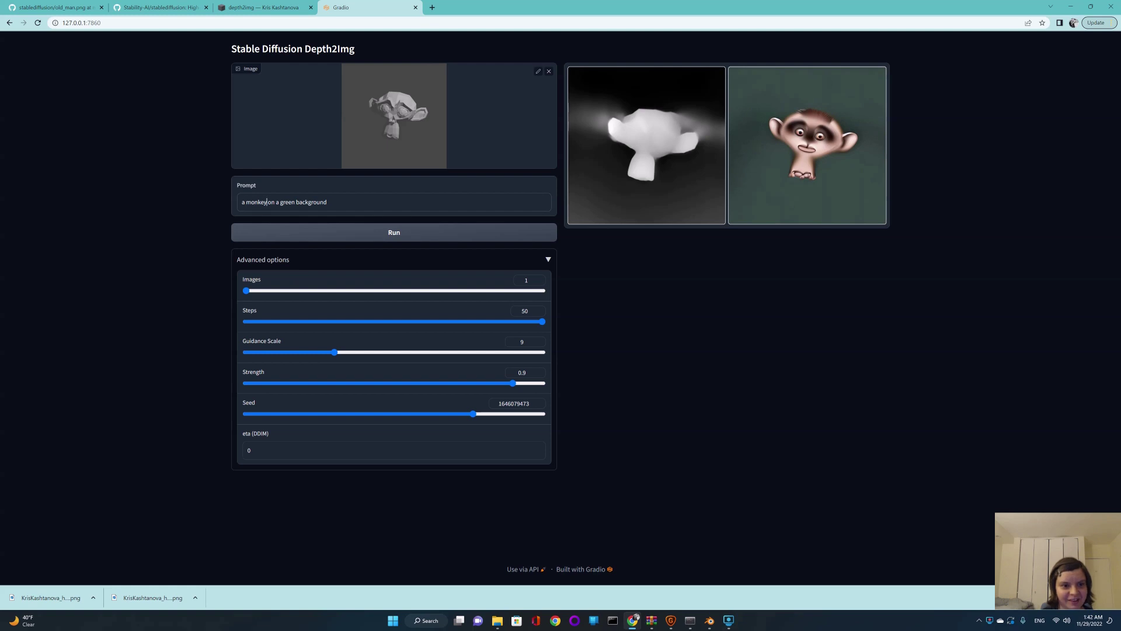
left_click(267, 202)
type(", an")
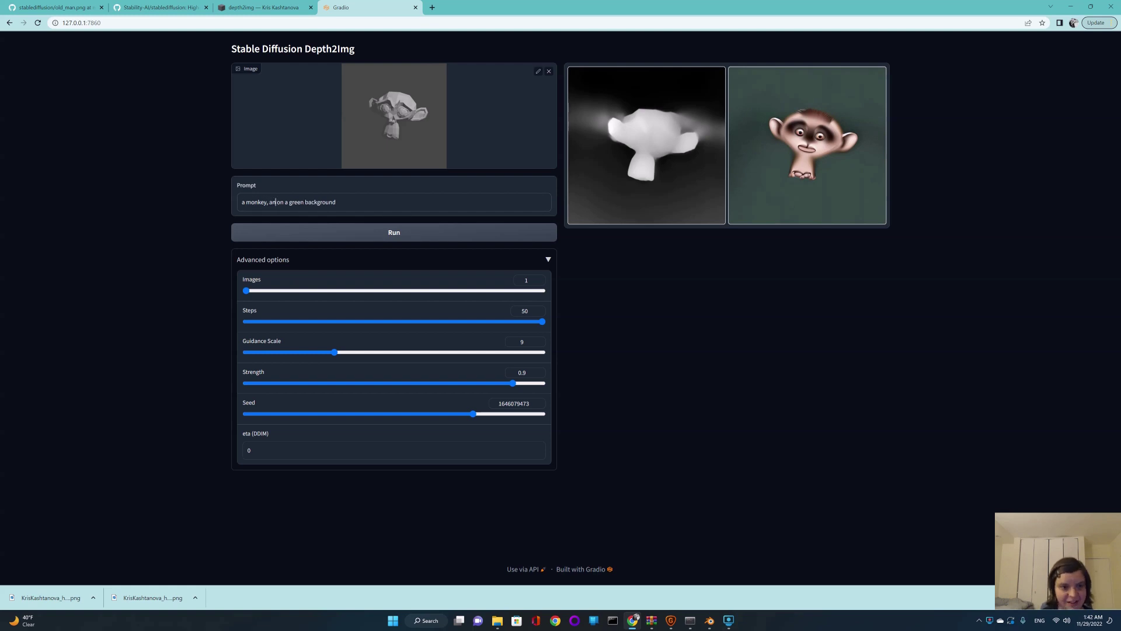
type("imal photo")
key("BackSpace")
key("BackSpace")
key("BackSpace")
key("BackSpace")
key("BackSpace")
key("BackSpace")
key("BackSpace")
key("BackSpace")
key("BackSpace")
key("BackSpace")
key("BackSpace")
key("BackSpace")
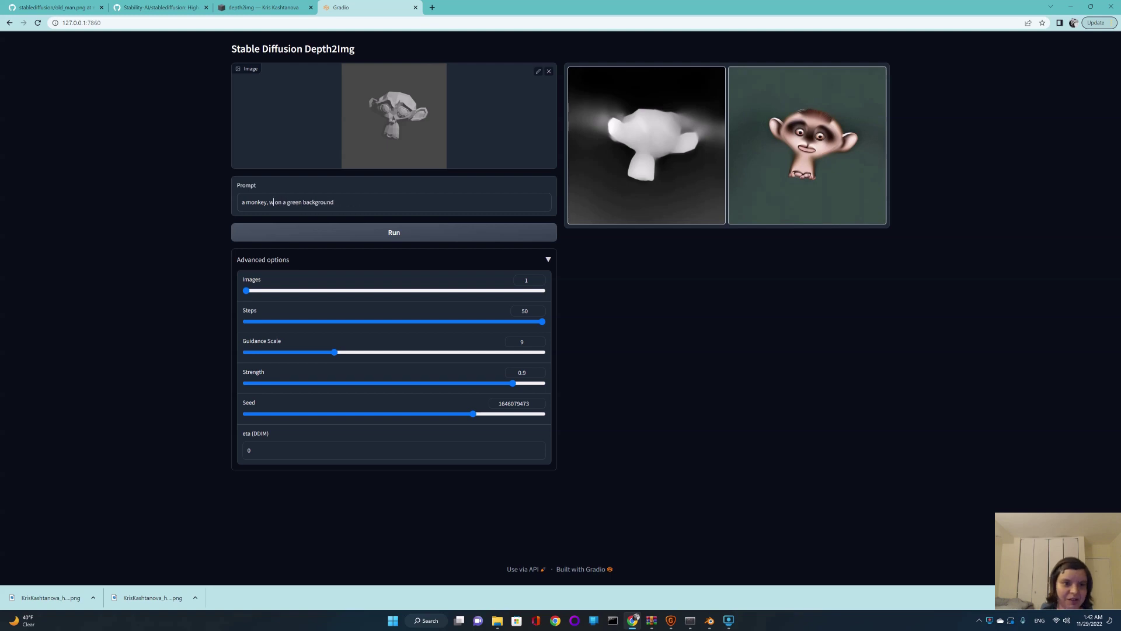
Insert "wildlife photography, award winning, 50mm, hyperrealistic," before "on a green background" in the prompt and generate the image.
type("wildlif")
type("e photograph")
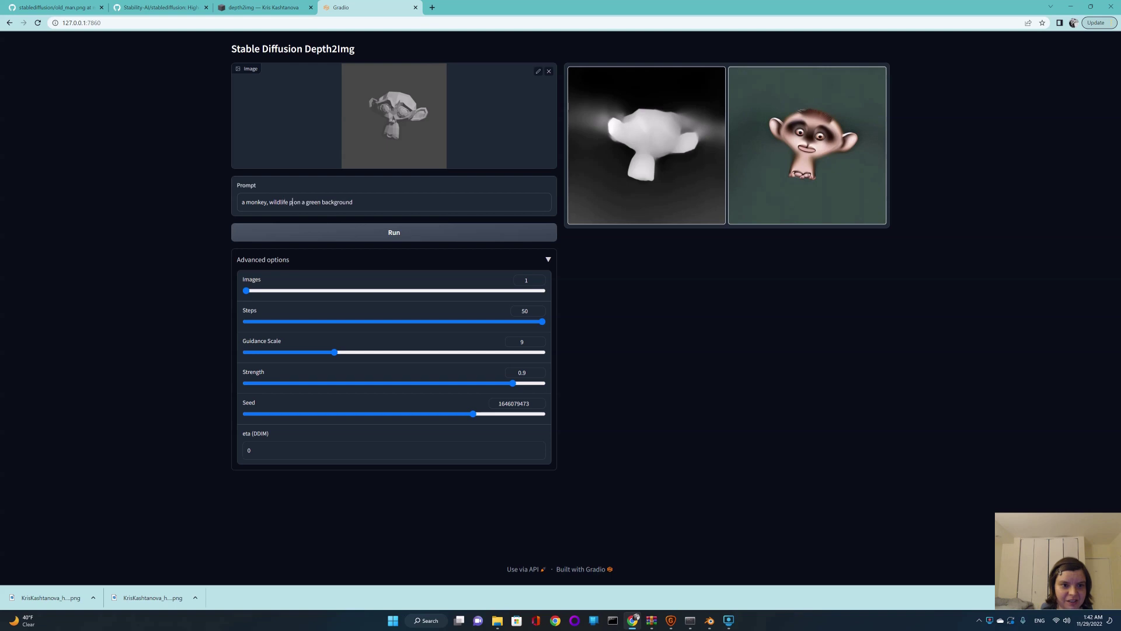
type("y, aw")
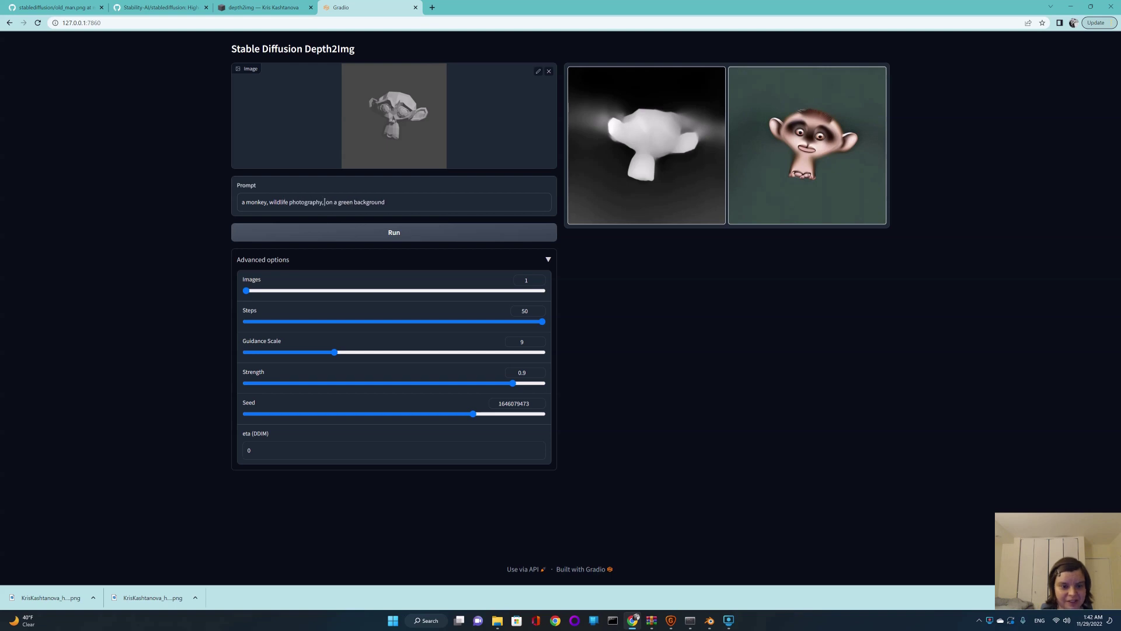
type("ard winning")
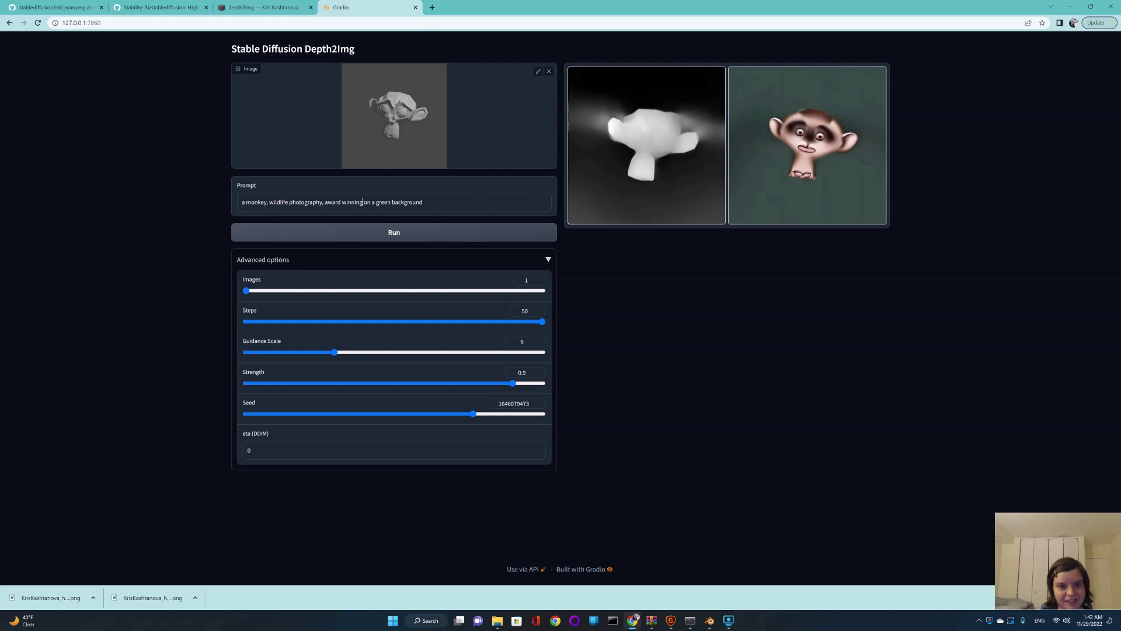
type(", 50mm, hyperre")
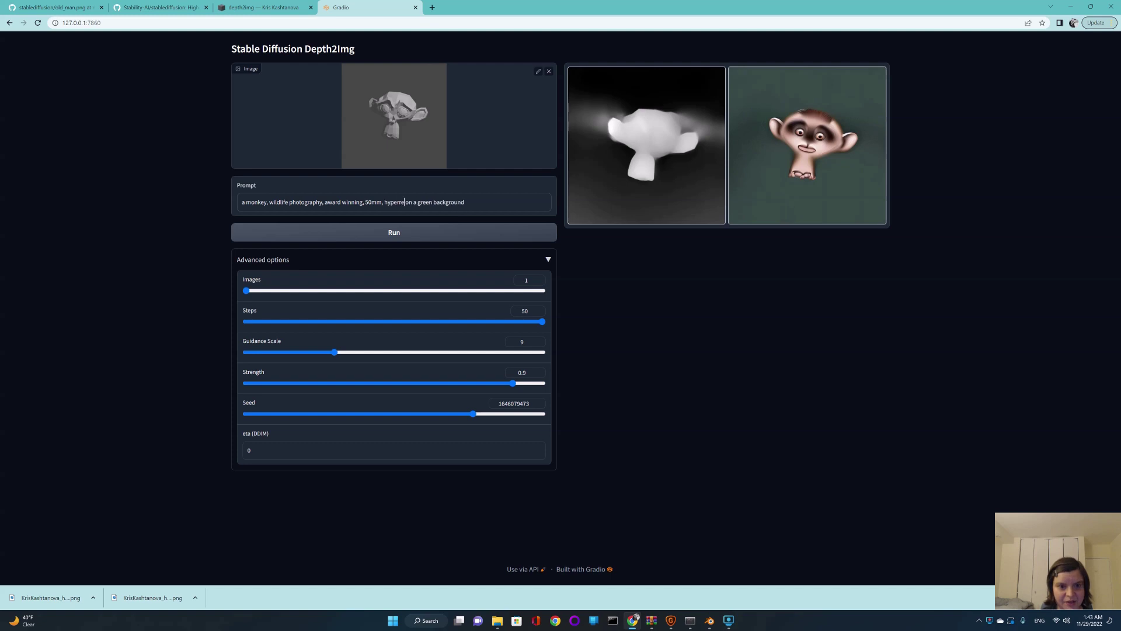
type("alistic,")
left_click(394, 232)
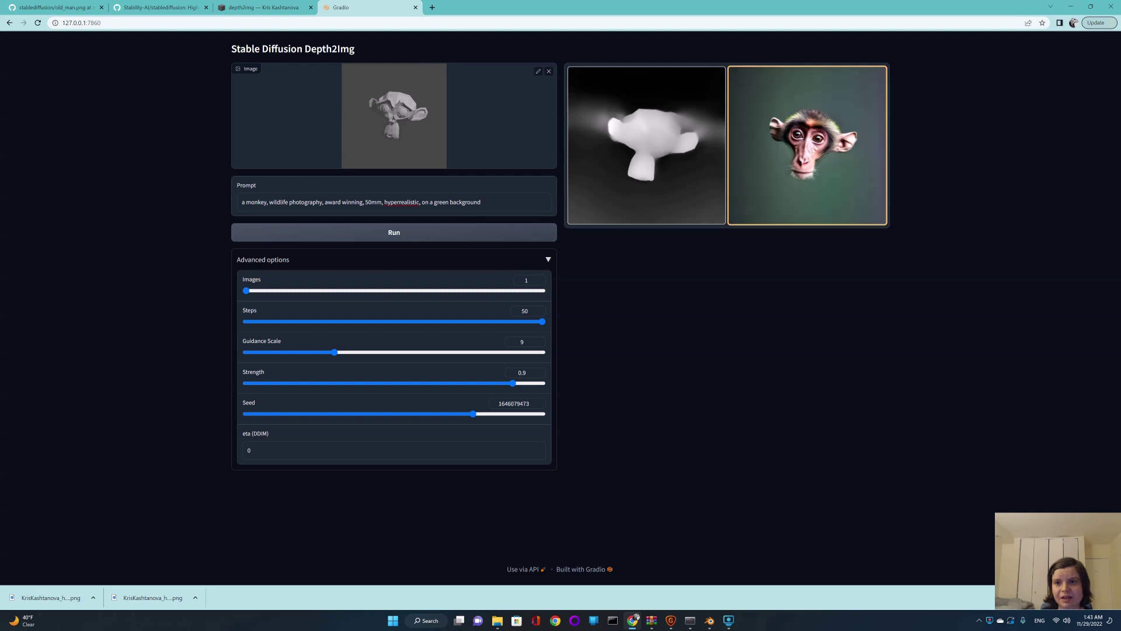
Enlarge the results to view the monkey's depth map and the generated monkey image.
left_click(807, 146)
left_click(783, 145)
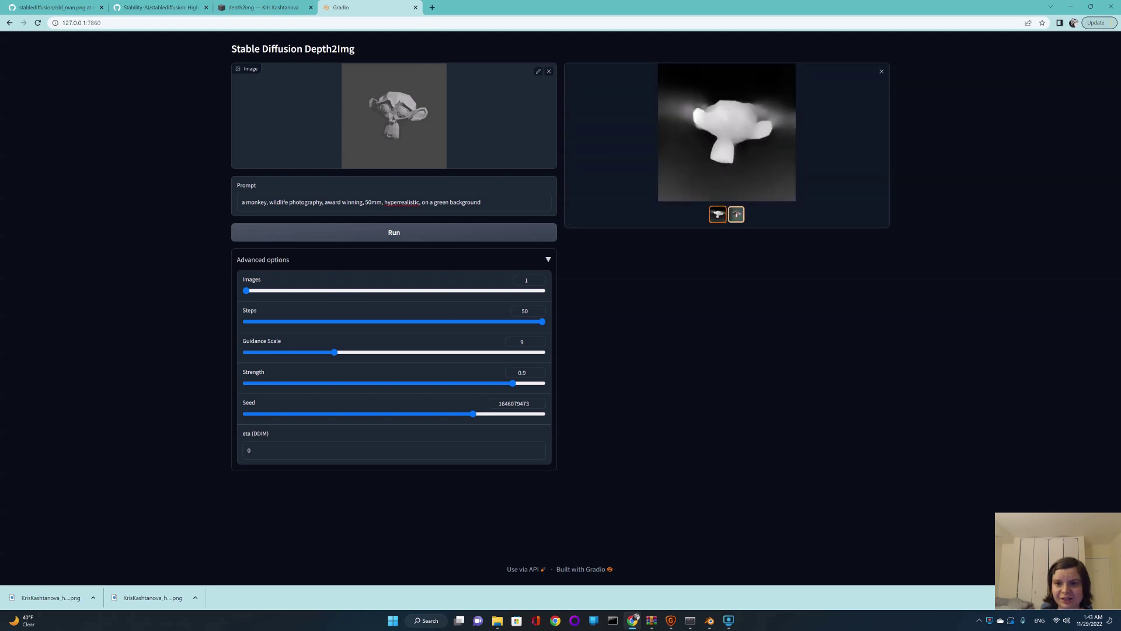
left_click(737, 214)
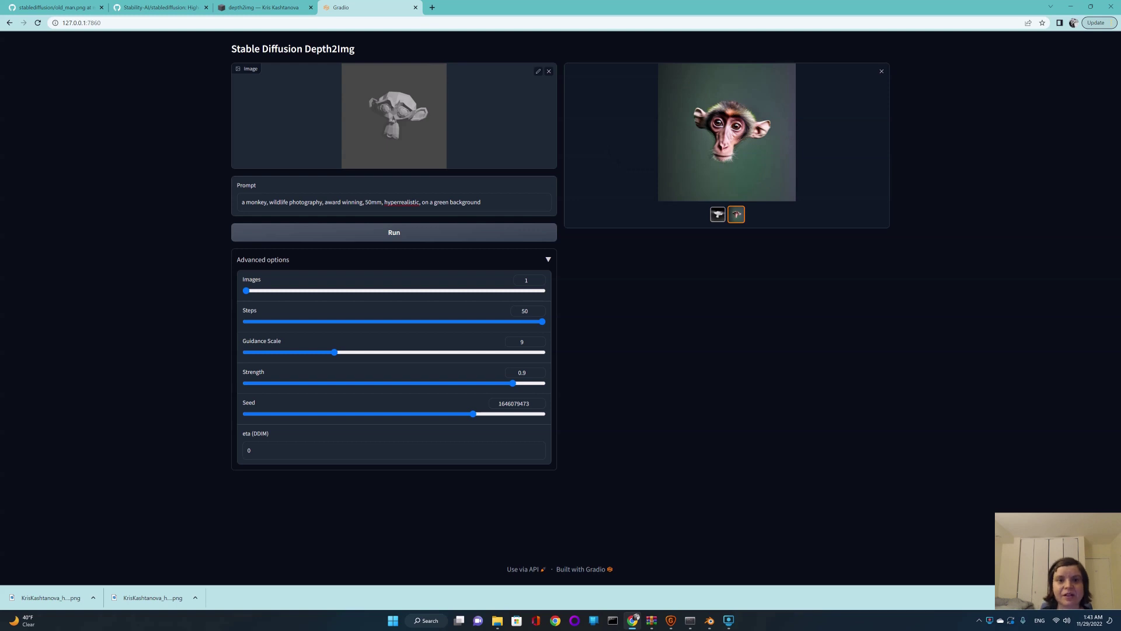
Replace the monkey source image with yesterday's picture of the Santa wearing a VR headset from Downloads.
left_click(549, 71)
left_click(402, 135)
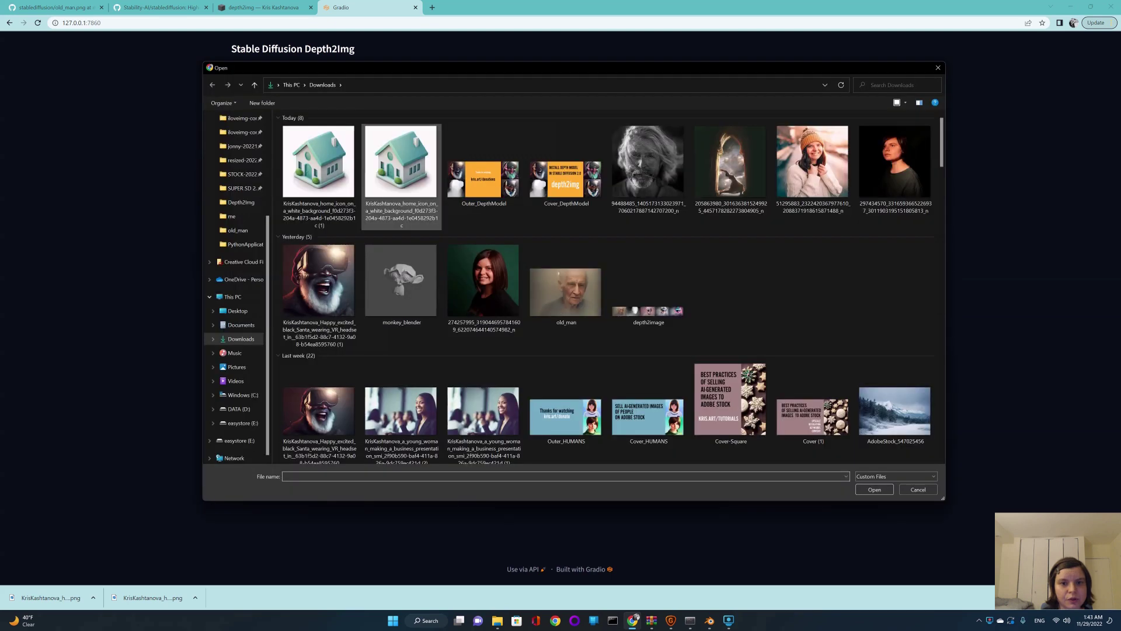
left_click(319, 292)
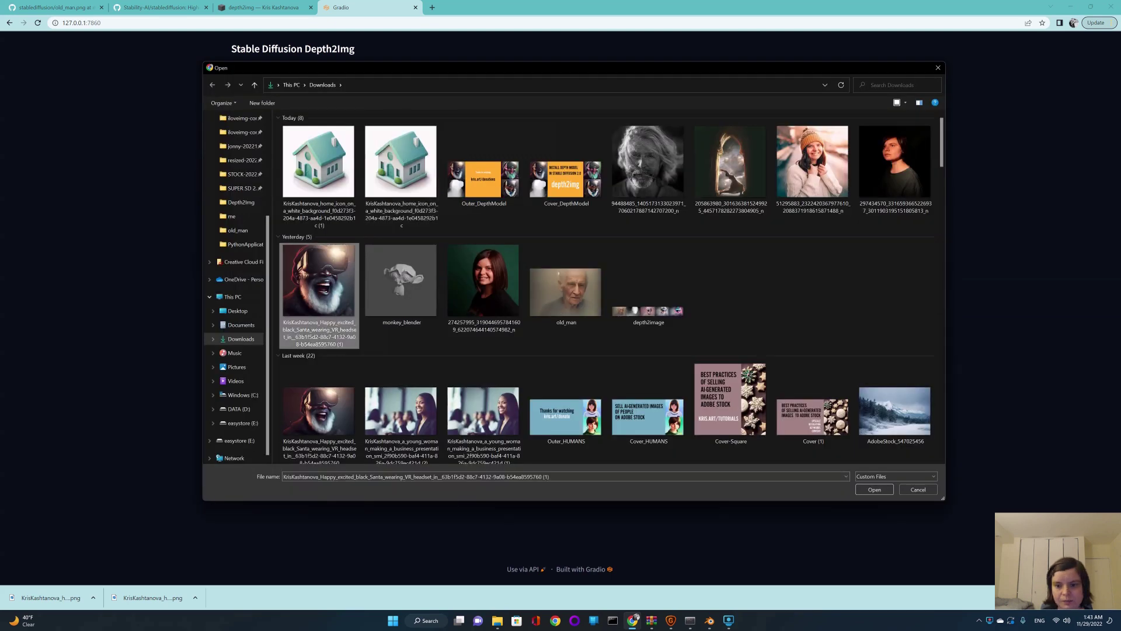
left_click(875, 489)
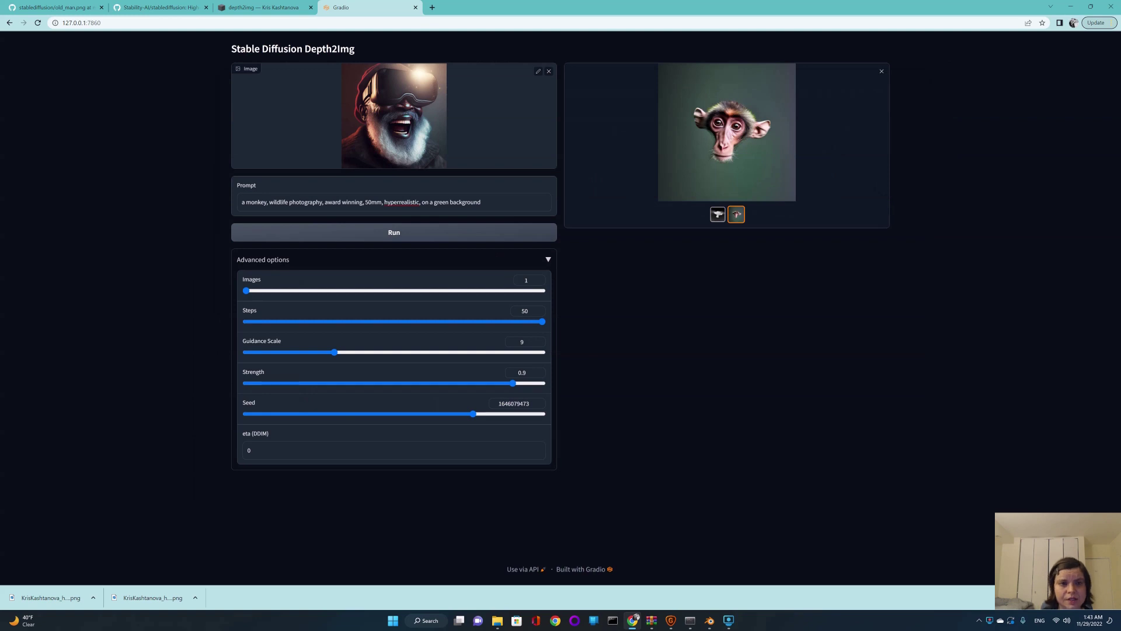
Replace the whole prompt with "a young woman wearing a VR Headset".
key("ctrl+a")
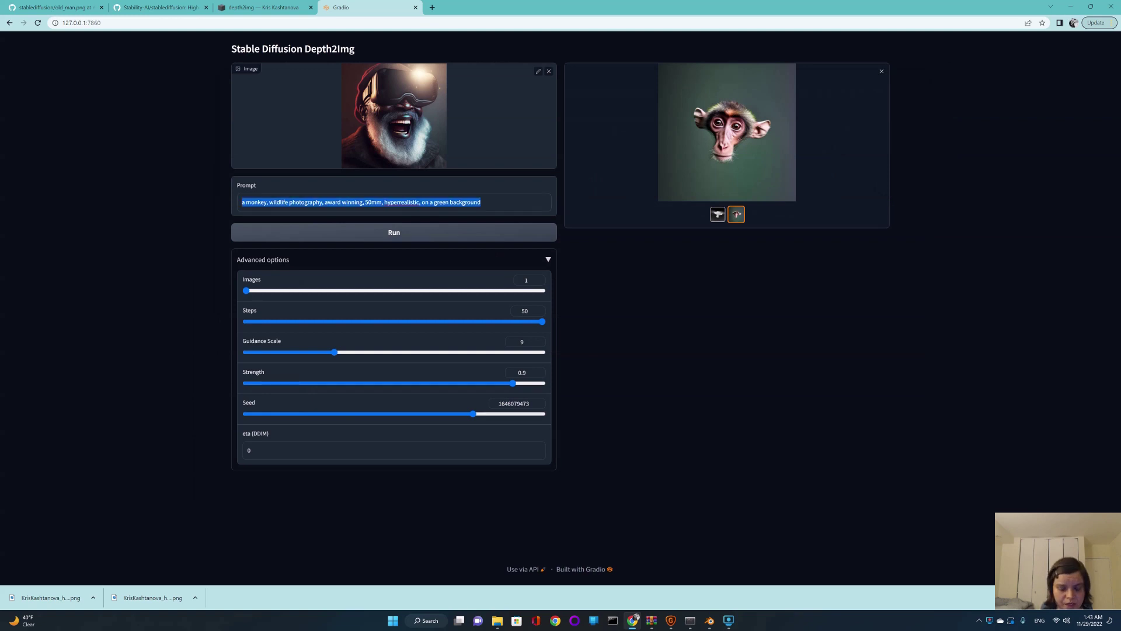
type("a young")
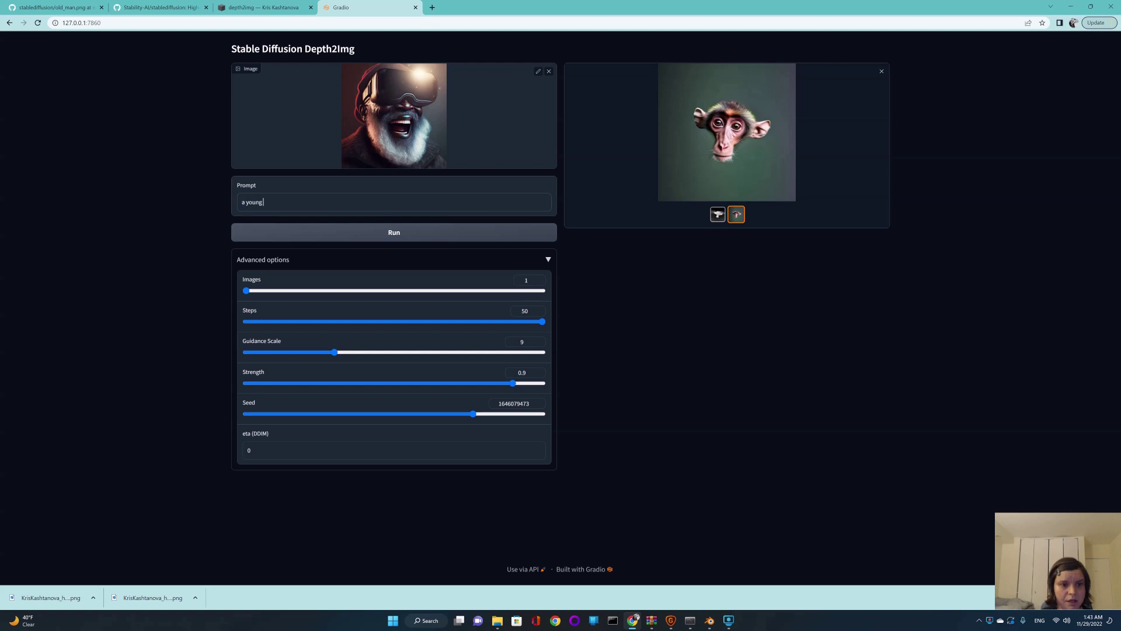
type(" woman wearing")
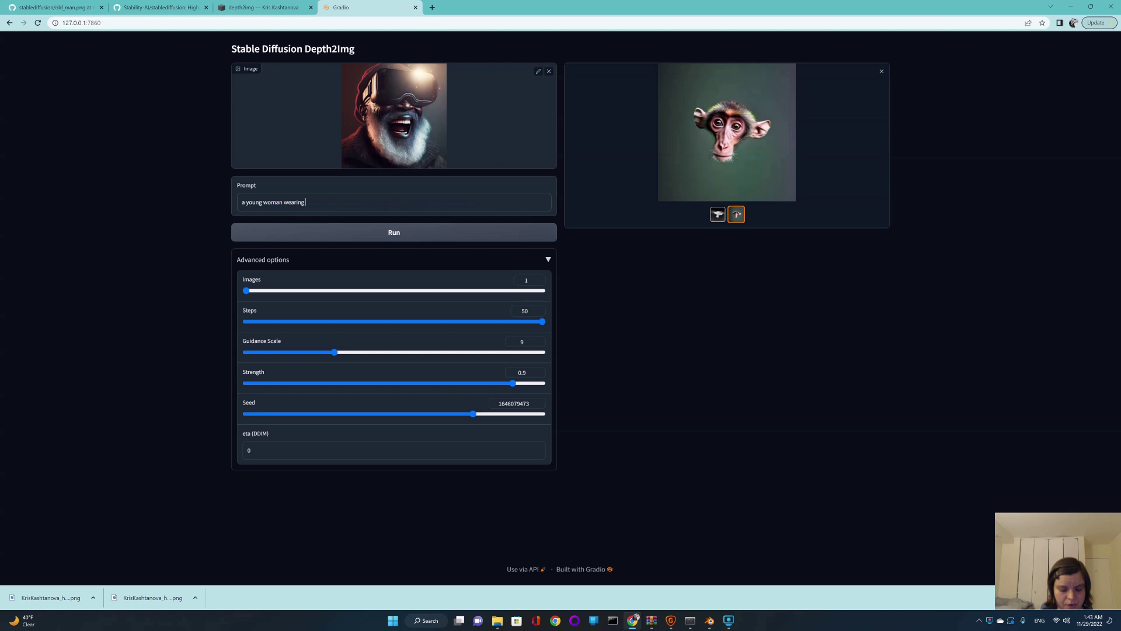
type(" a VR He")
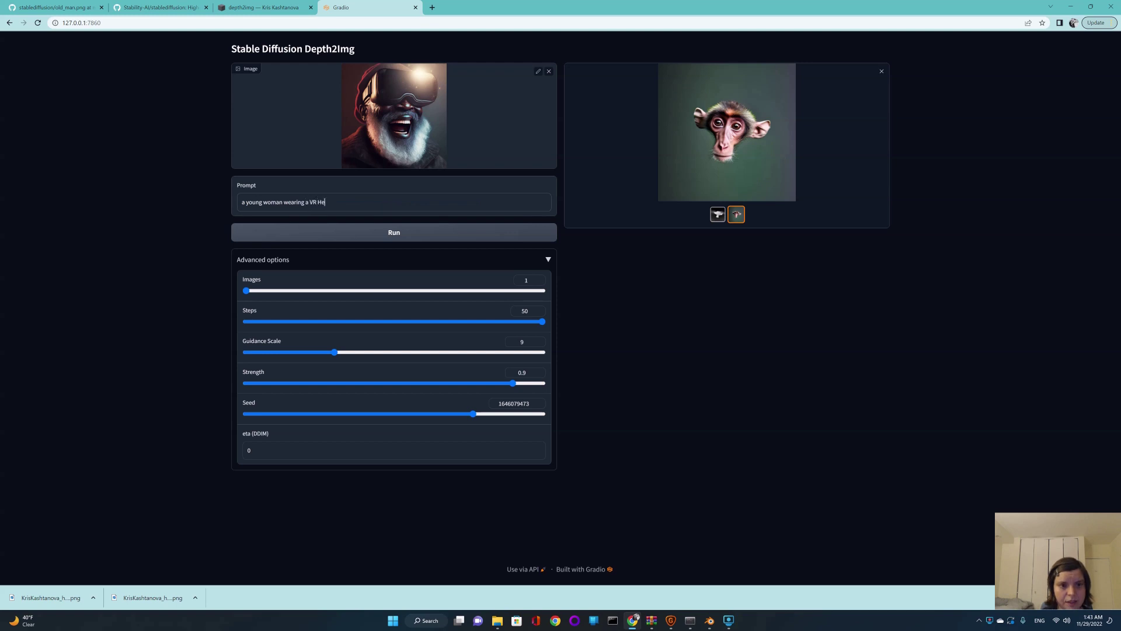
type("adset")
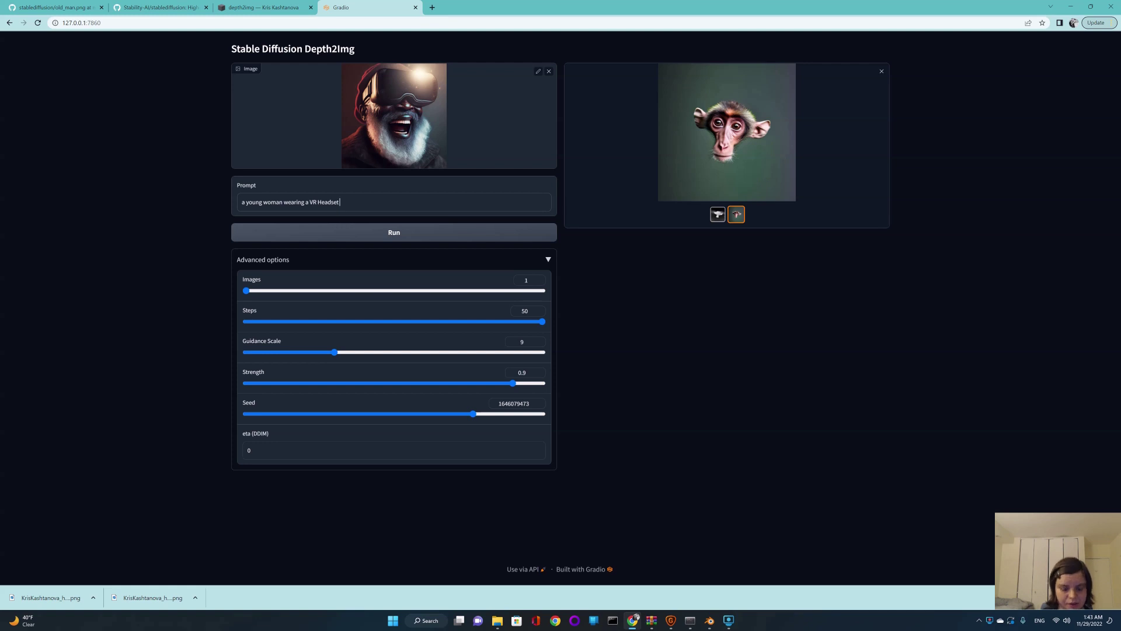
Extend the prompt with "and wearing a scarf on a dark background" and generate the image.
type("an")
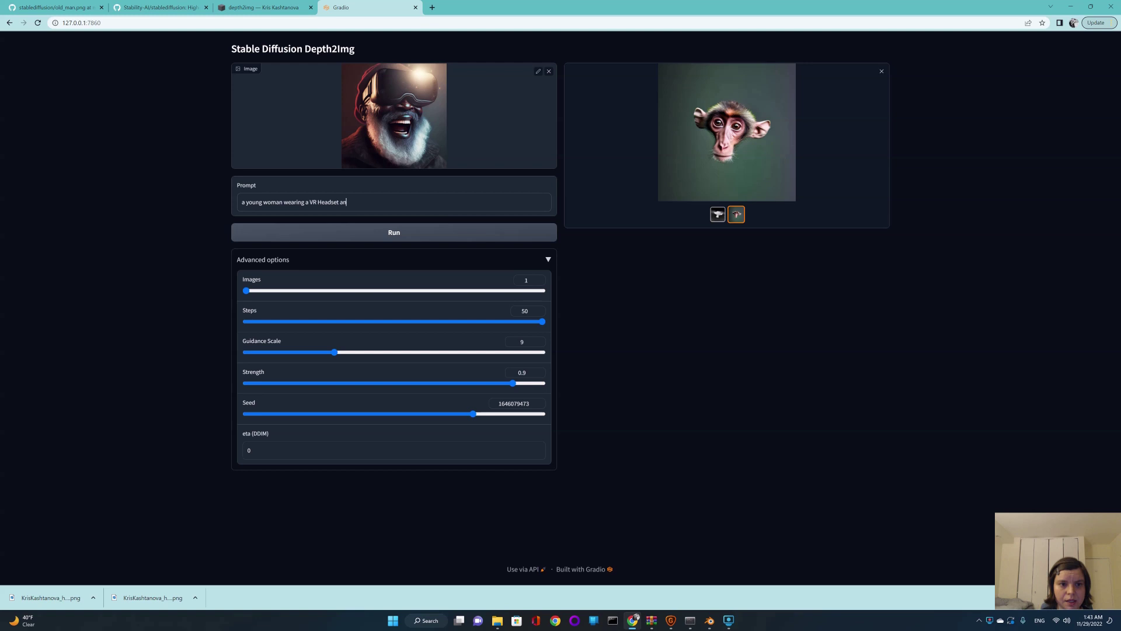
type("d wearing a scar")
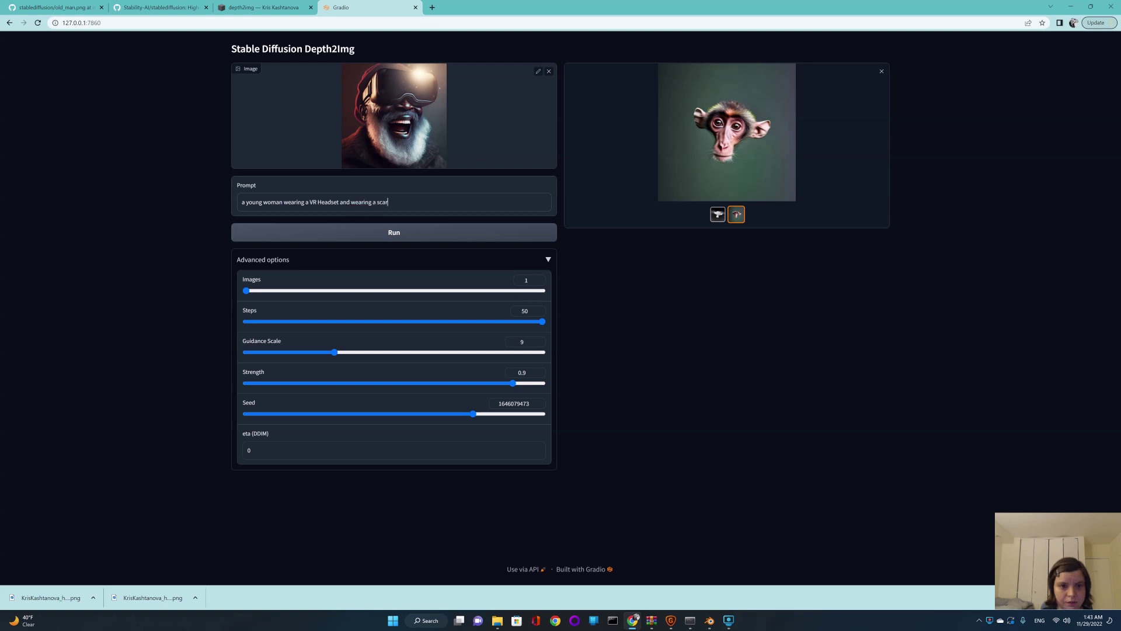
type("f on a ")
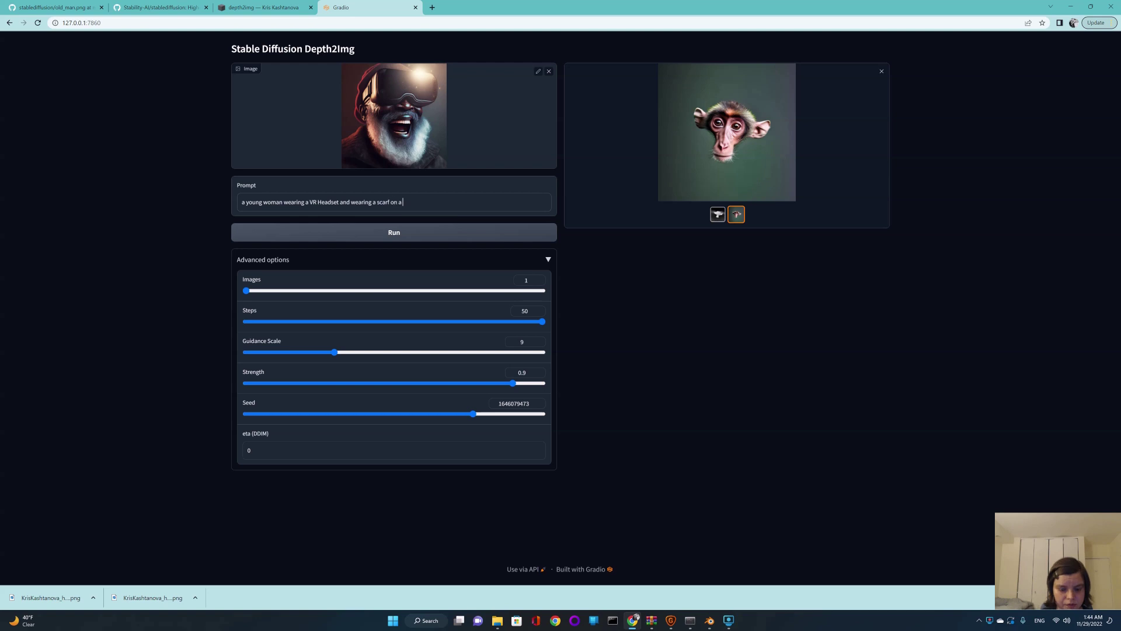
type("dar")
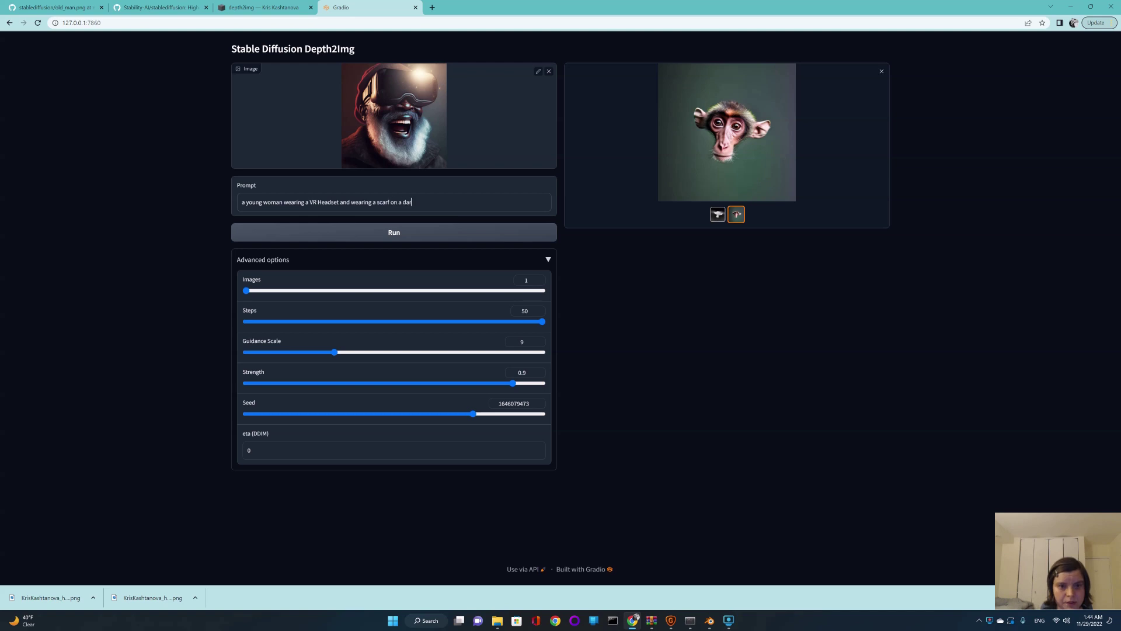
type("k background")
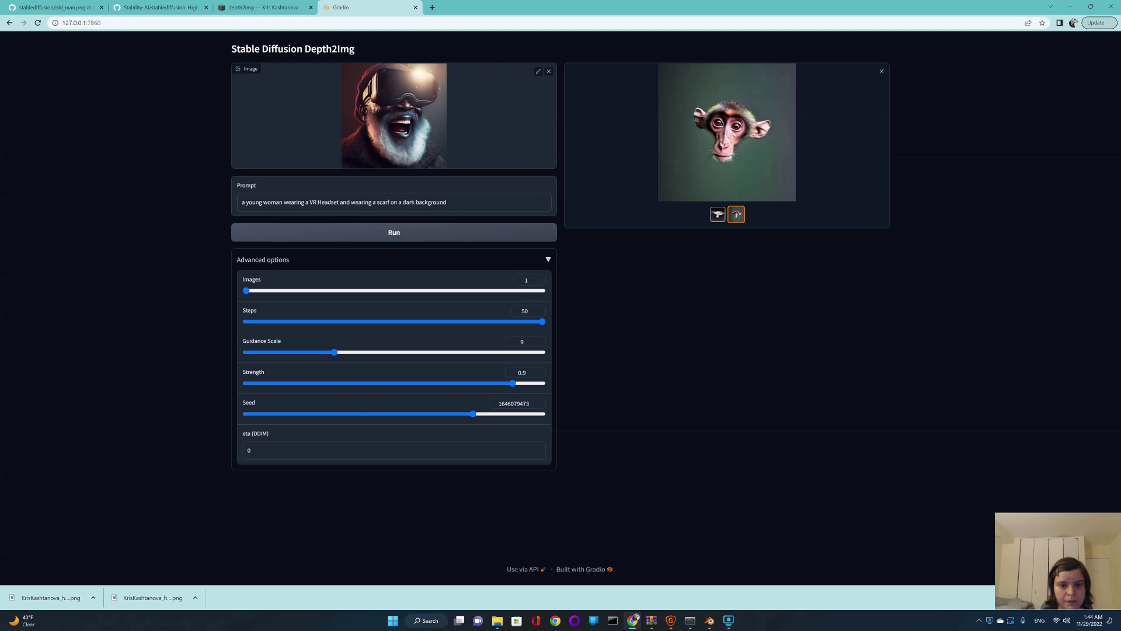
key("Return")
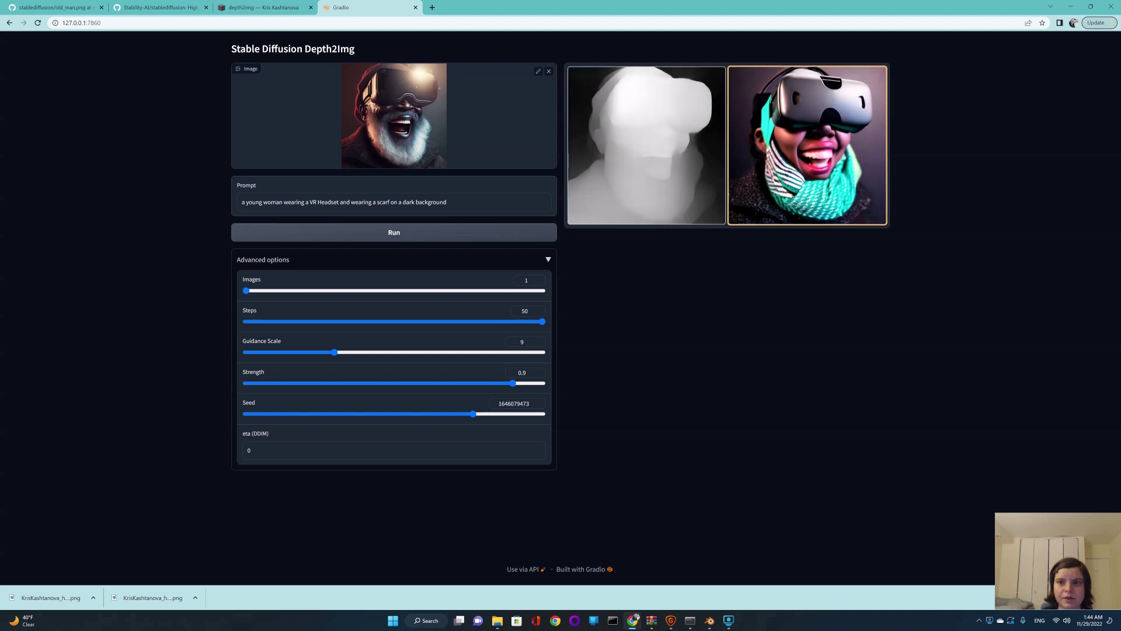
Set the seed to 948789619 and generate the VR headset image again with the same prompt.
left_click_drag(473, 413, 376, 414)
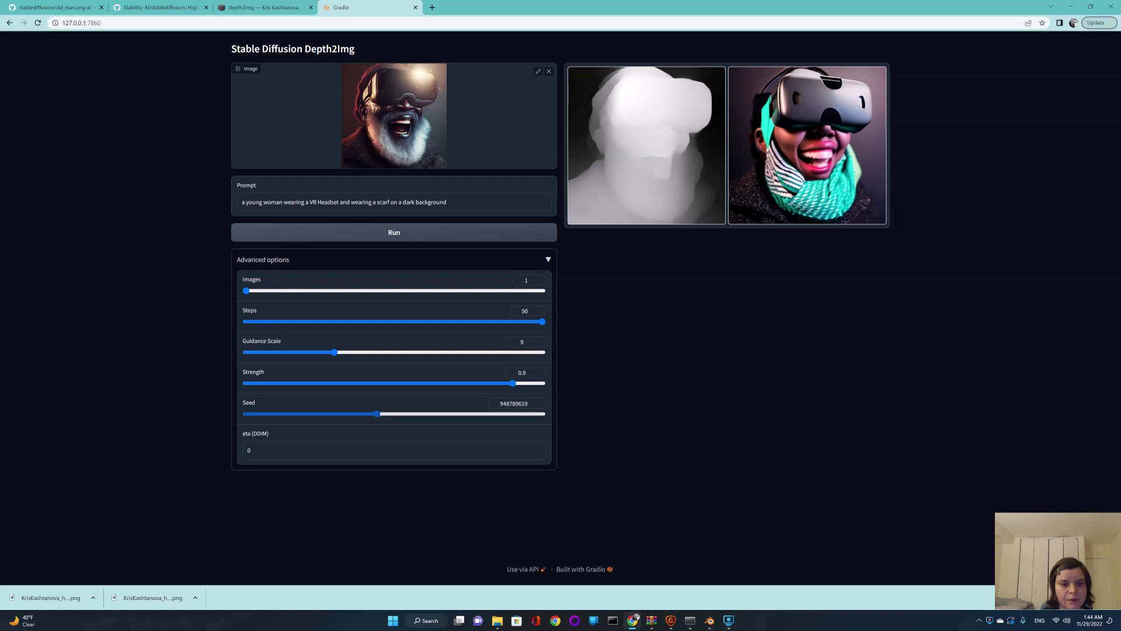
left_click(394, 232)
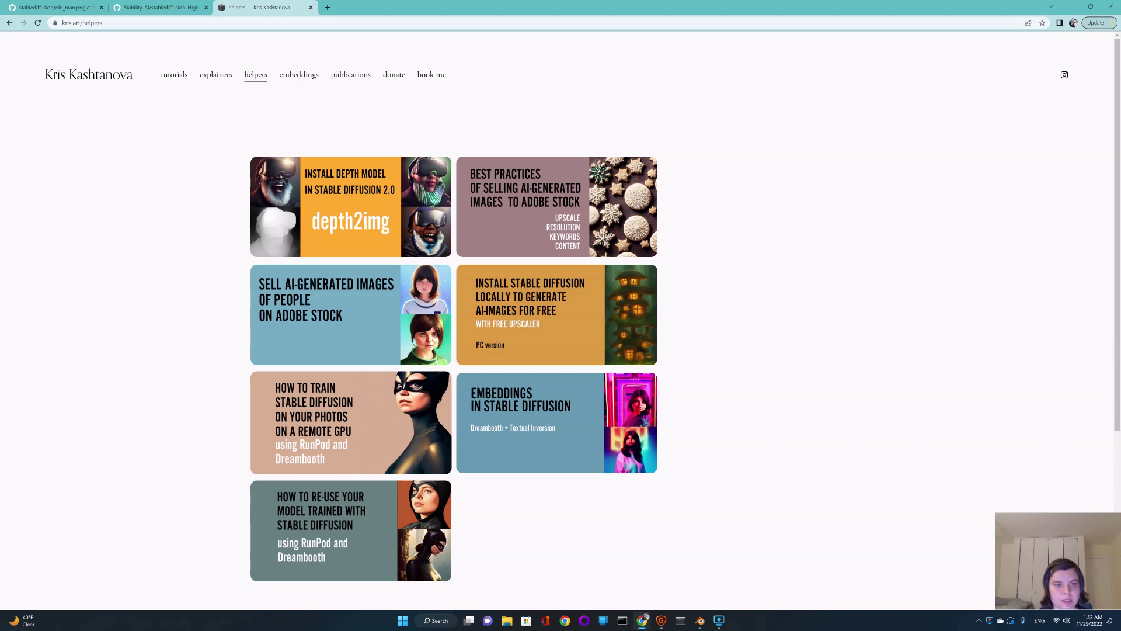
Open the depth2img installation helper, follow its Anaconda distribution link and download the Windows installer.
left_click(388, 200)
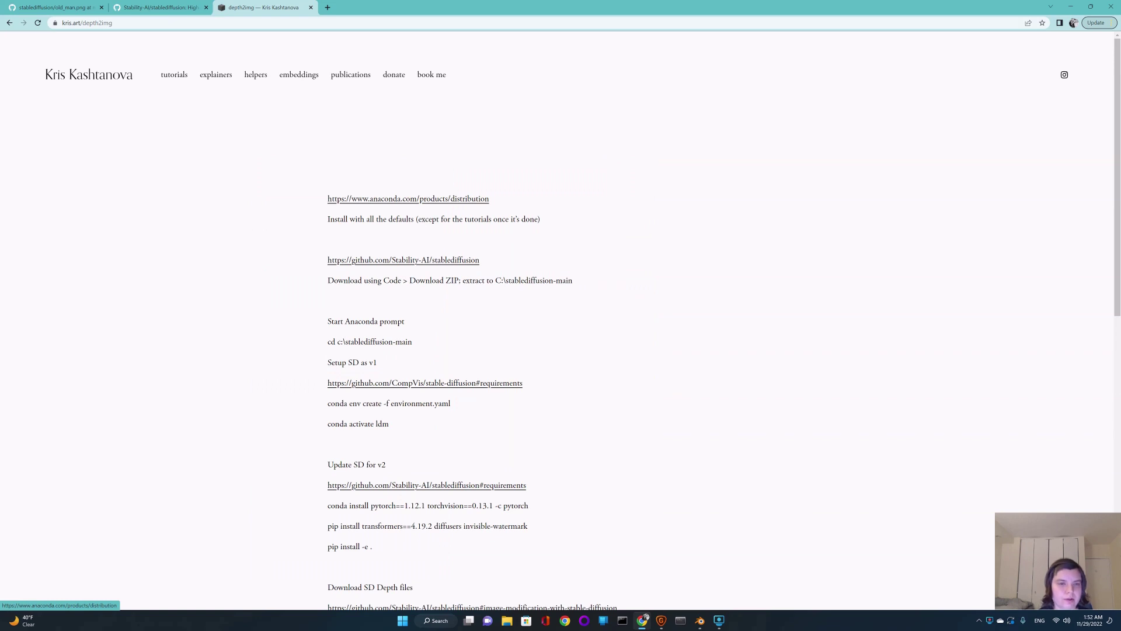
left_click(408, 199)
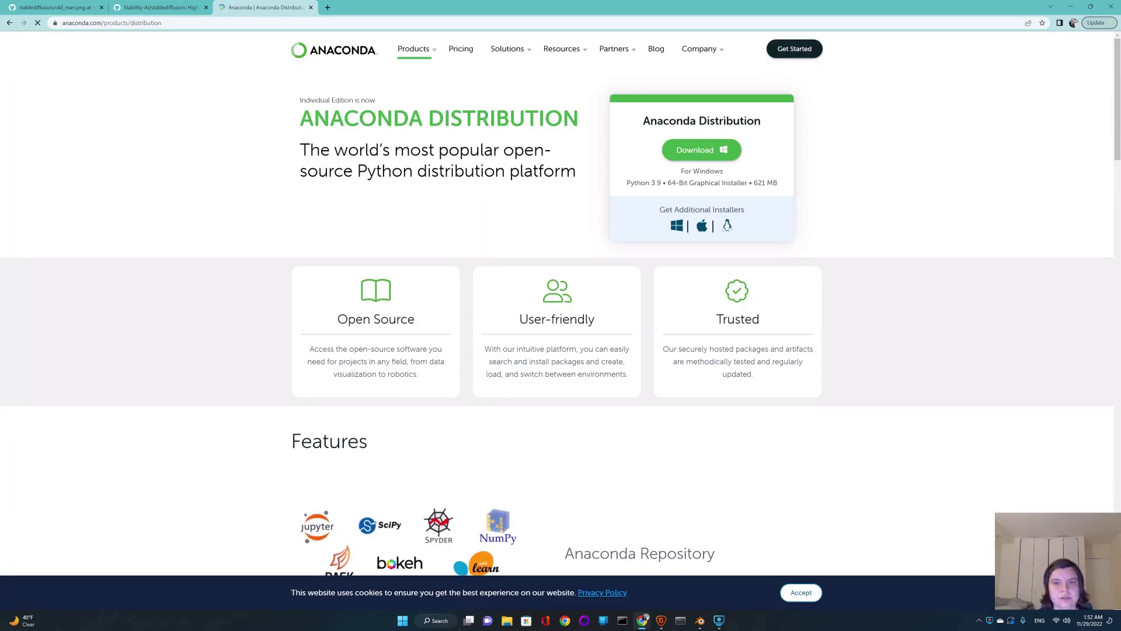
left_click(701, 150)
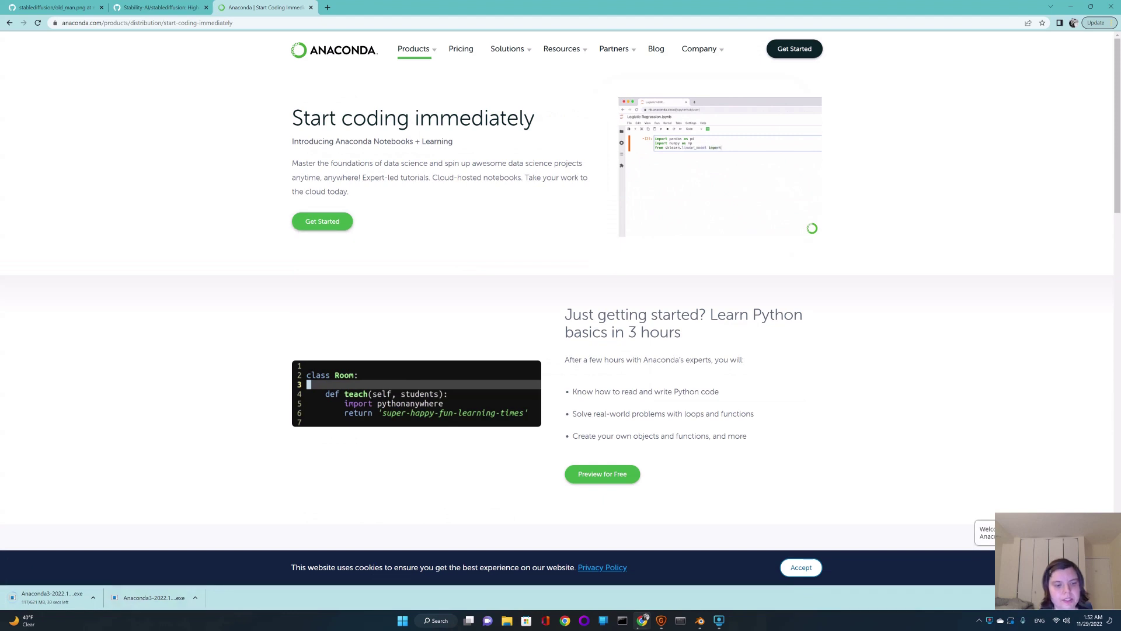
Install Anaconda3 2022.10 (64-bit) for Just Me with the default options, finishing with both tutorial options unchecked.
left_click(153, 597)
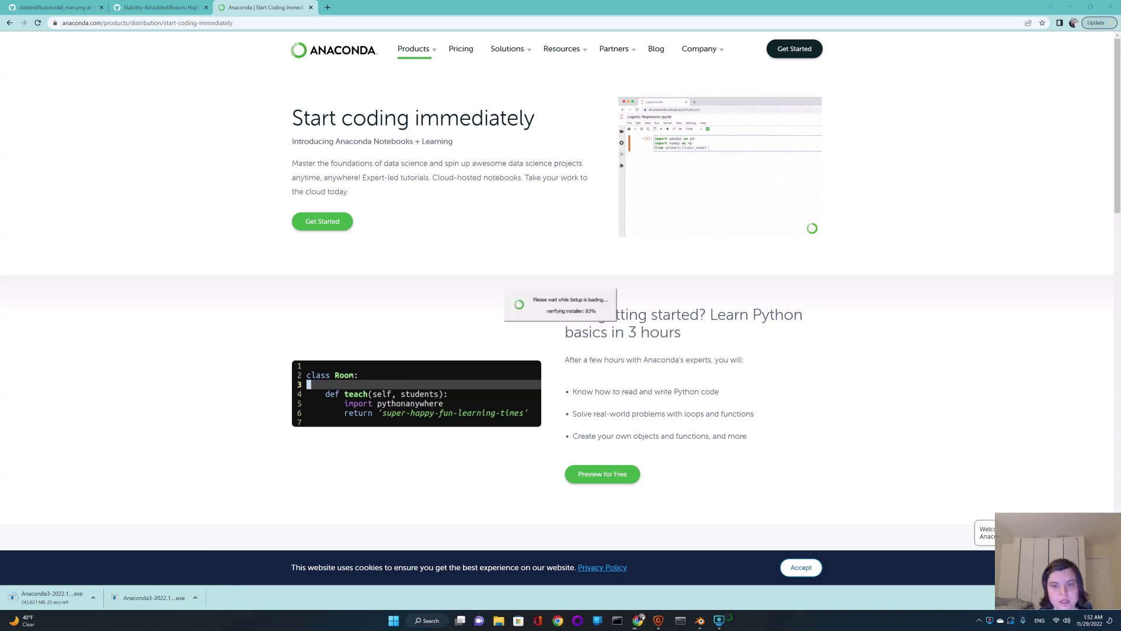
key("Return")
key("Return")
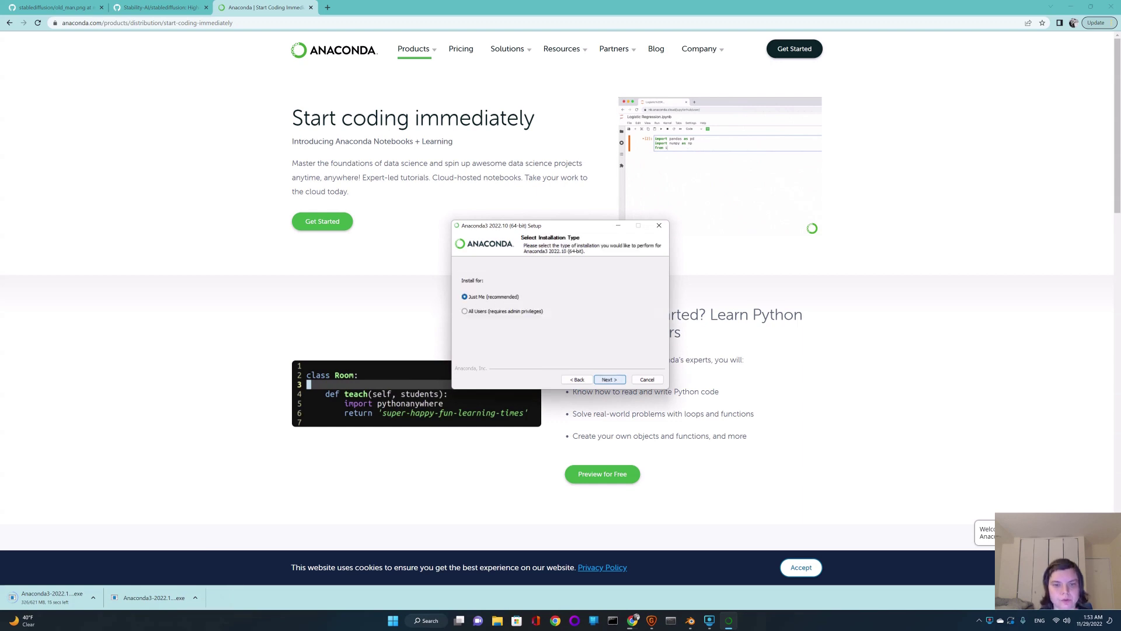
key("Return")
key("Return")
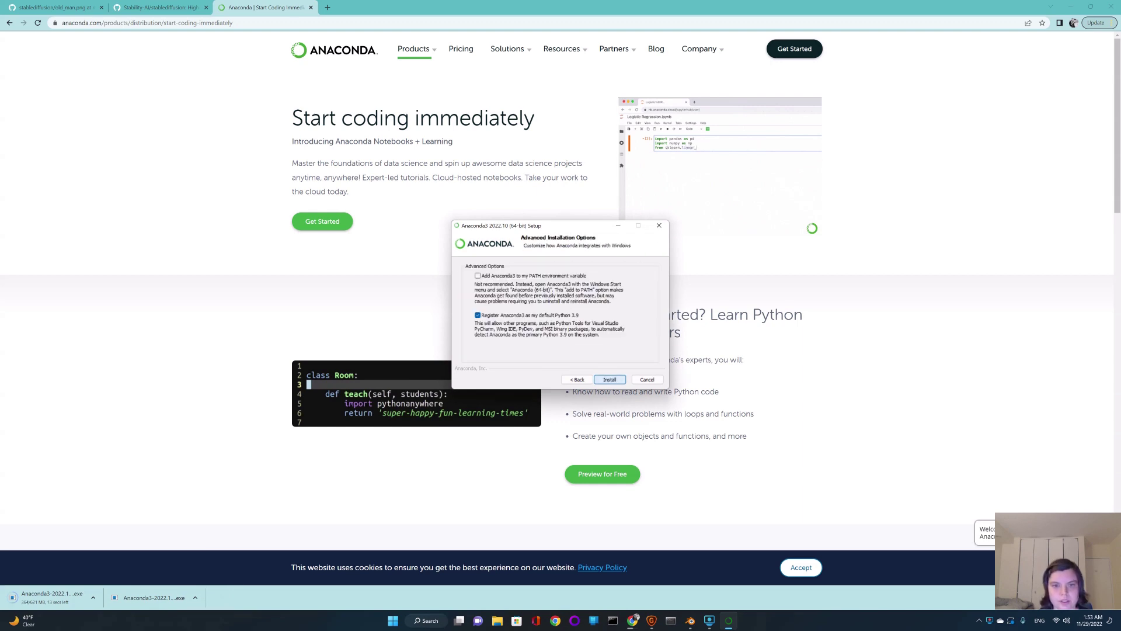
key("Return")
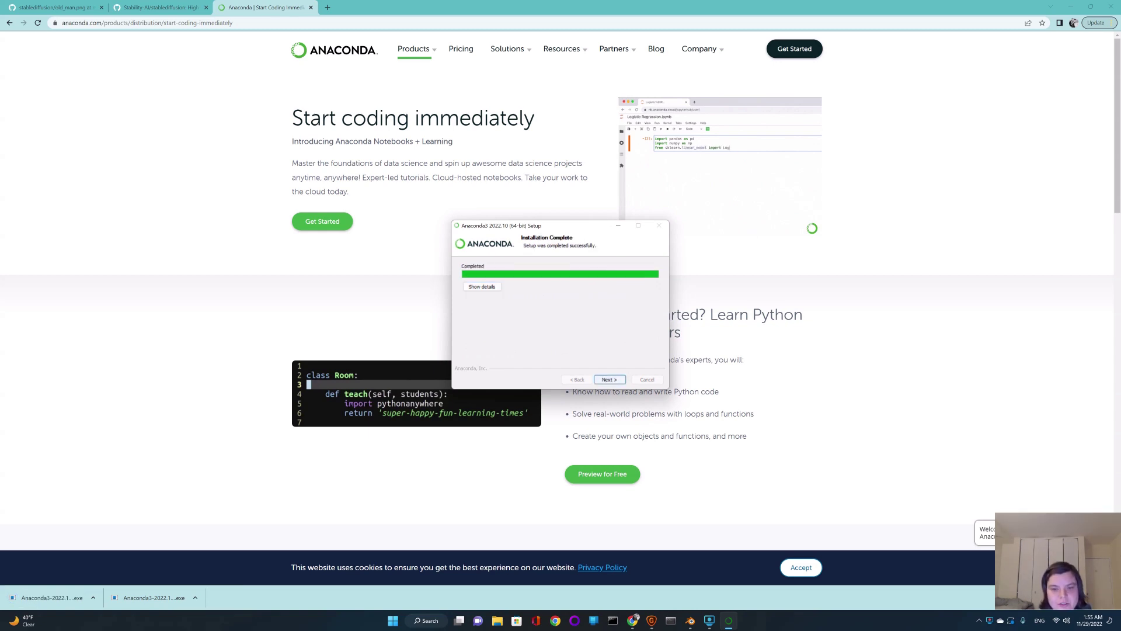
key("Return")
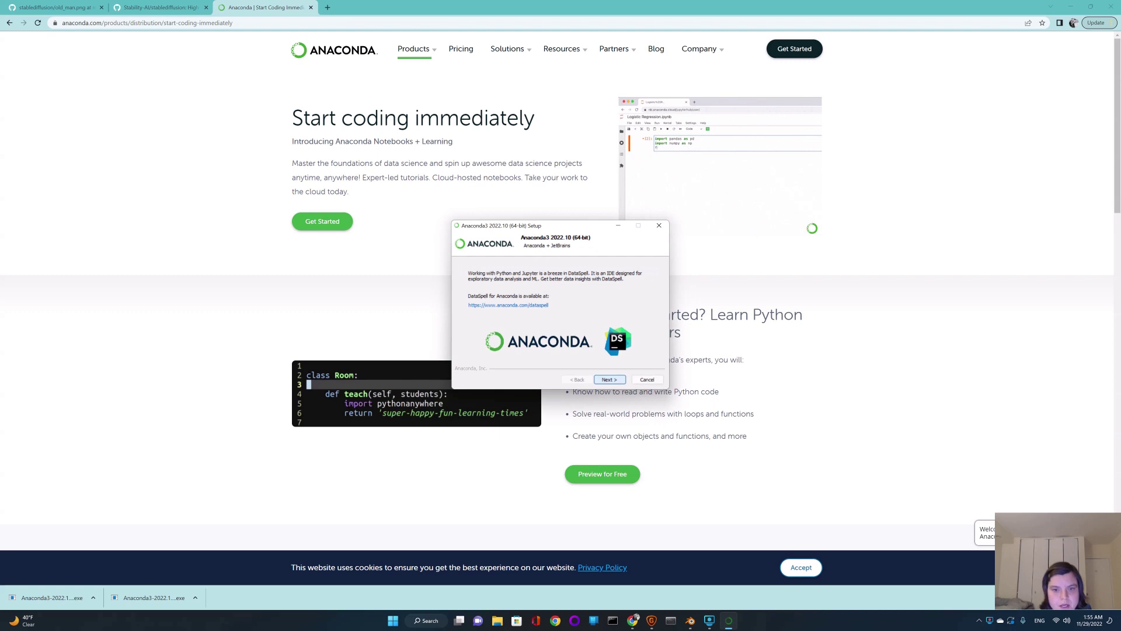
key("Return")
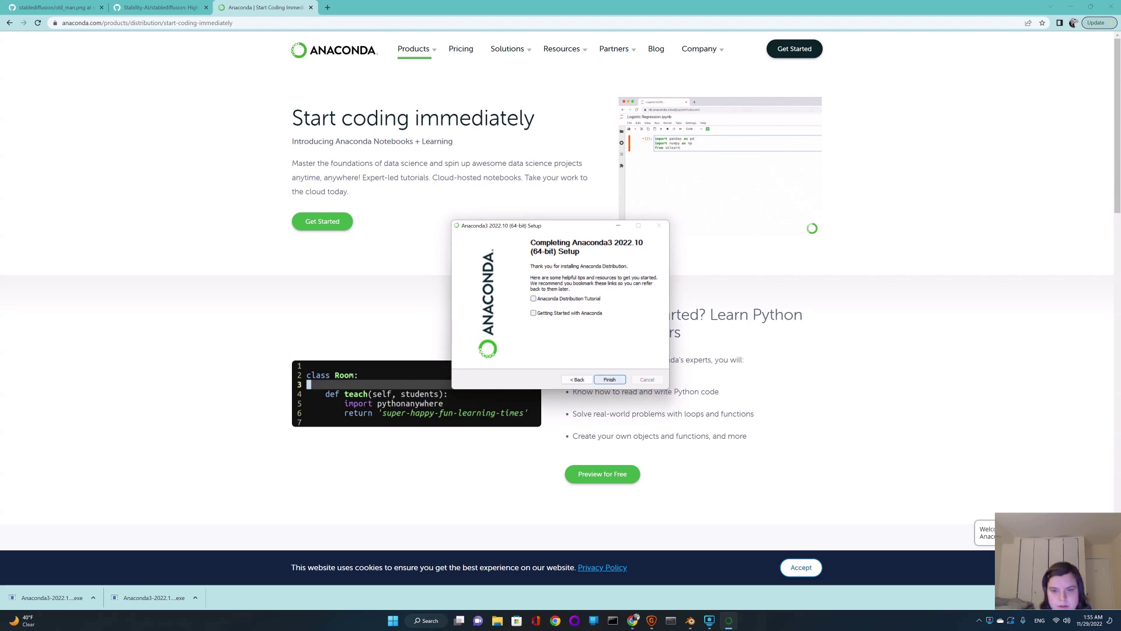
key("Return")
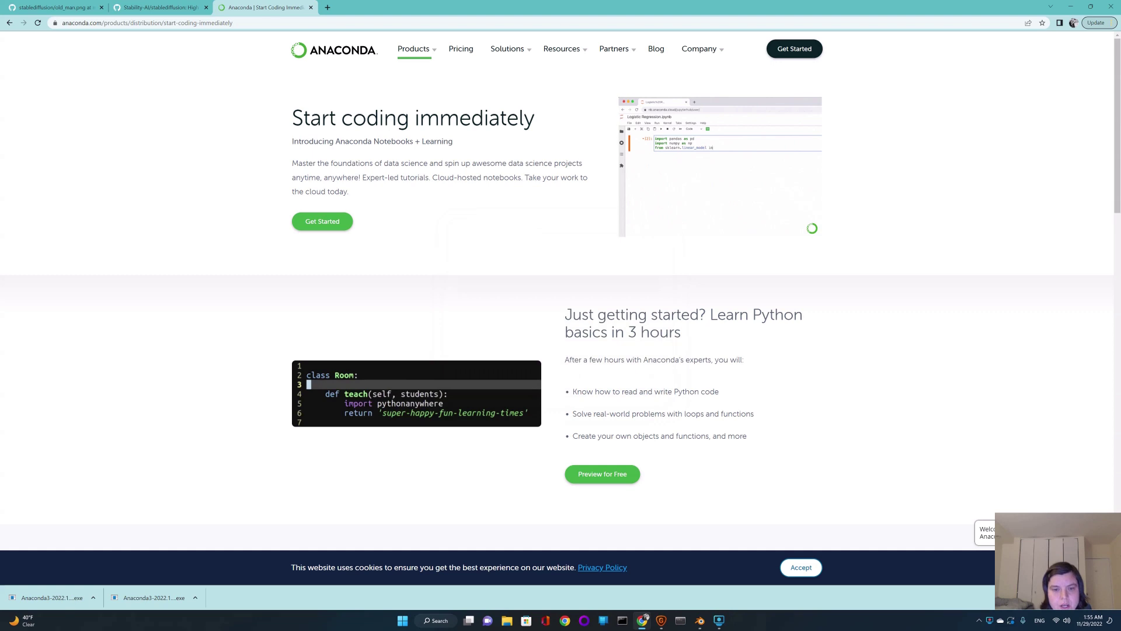
Return to kris.art/helpers and open the depth2img installation instructions again.
key("ctrl+l")
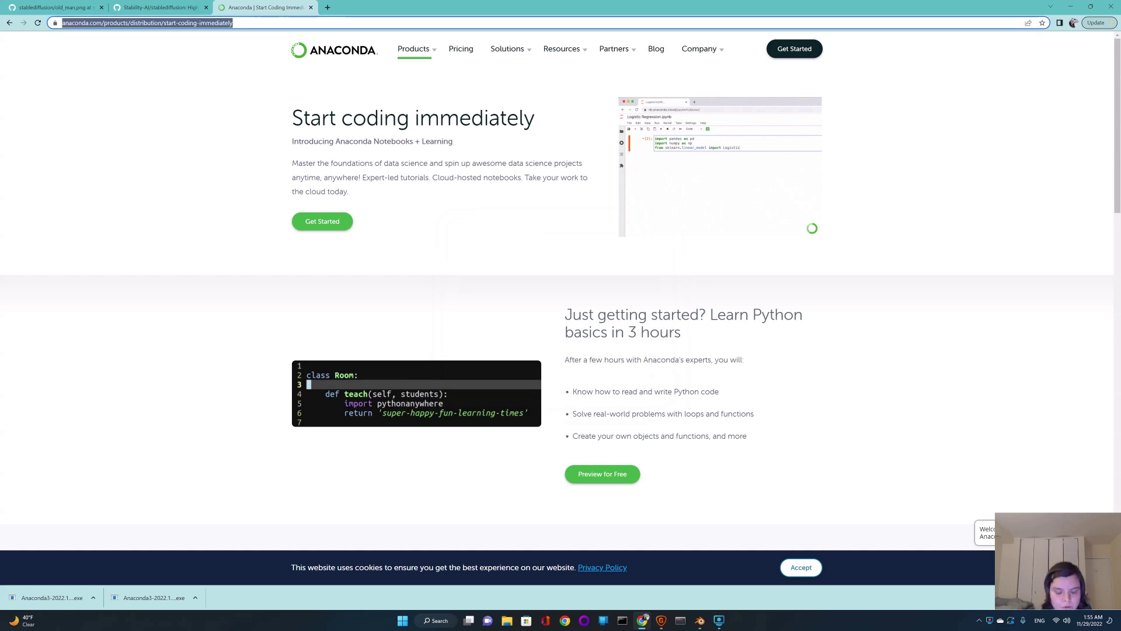
type("kris.art/helpers")
key("Return")
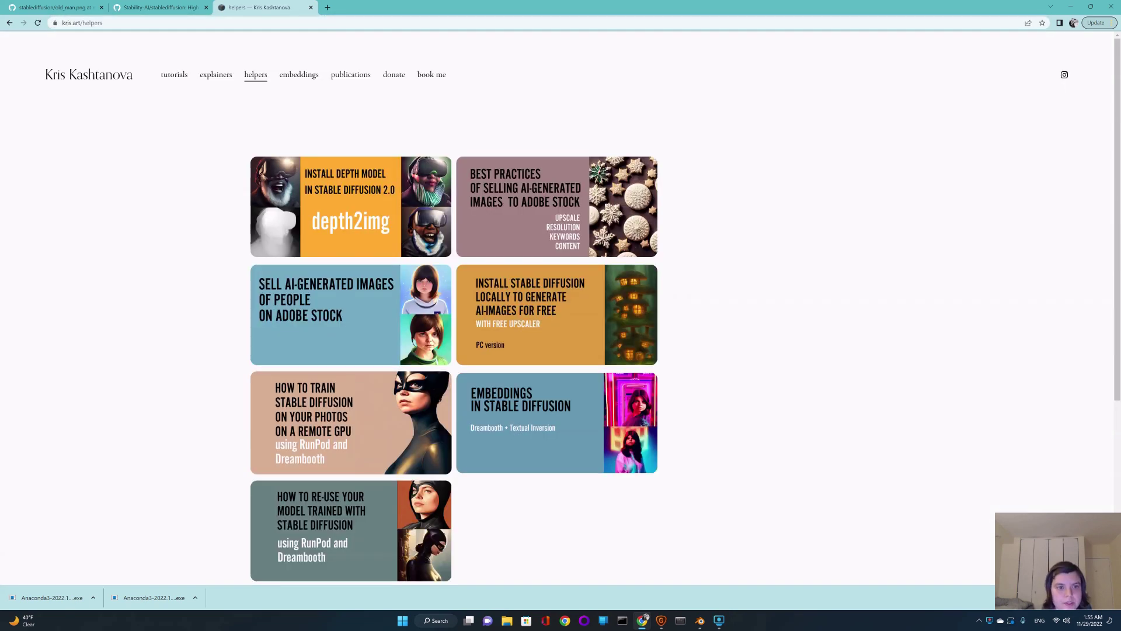
left_click(351, 206)
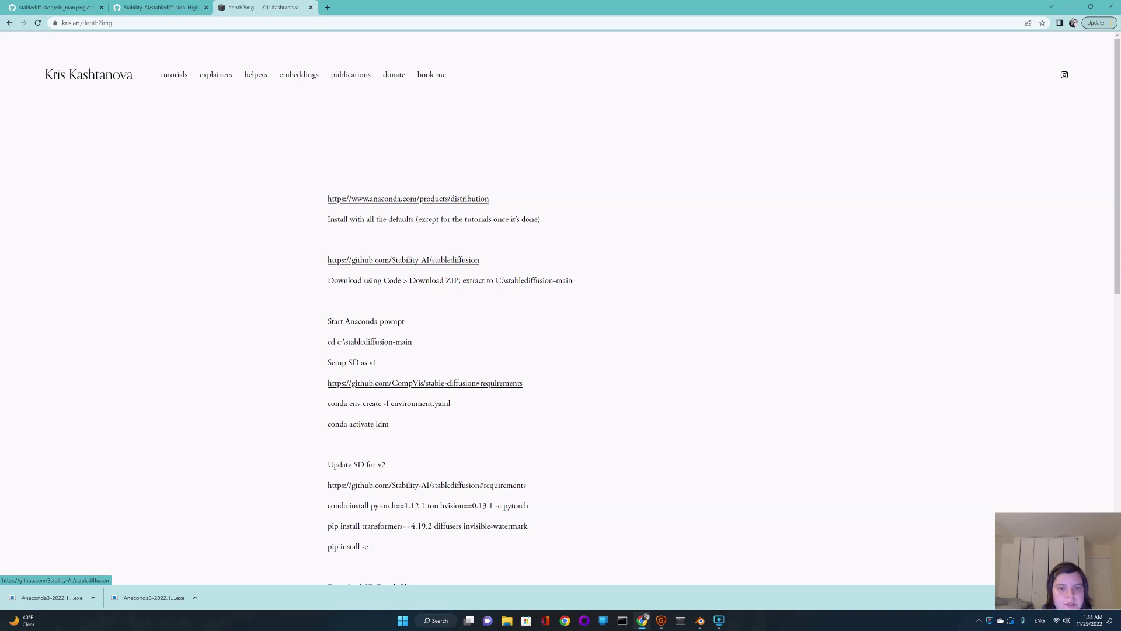
Follow the instructions' link to the Stability-AI/stablediffusion repository and download its code as a ZIP.
left_click(403, 260)
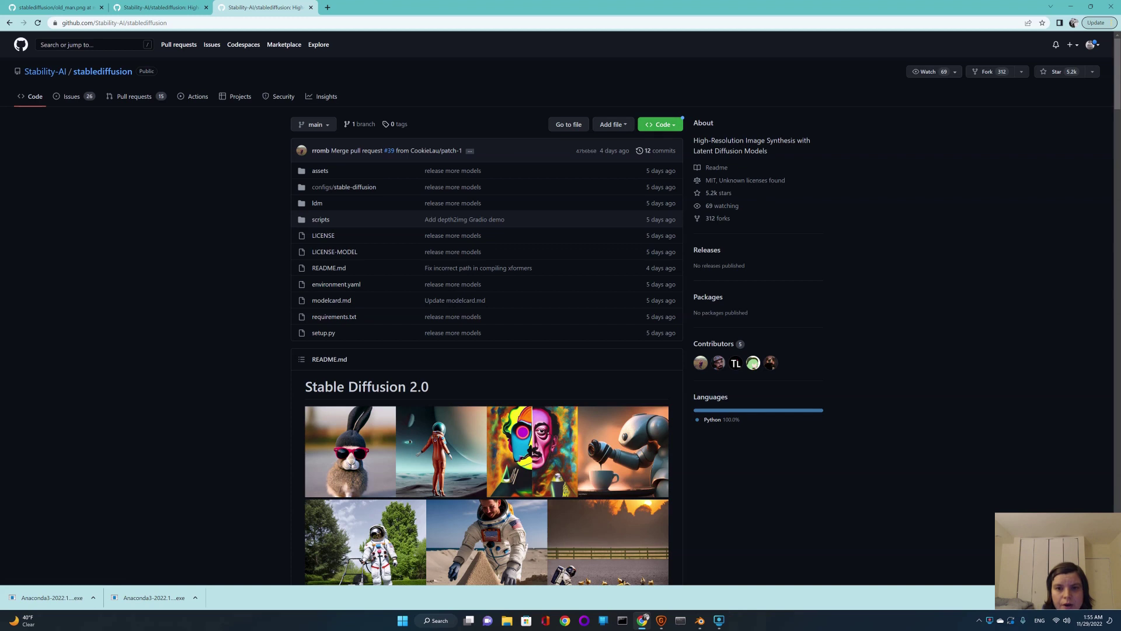
left_click(660, 124)
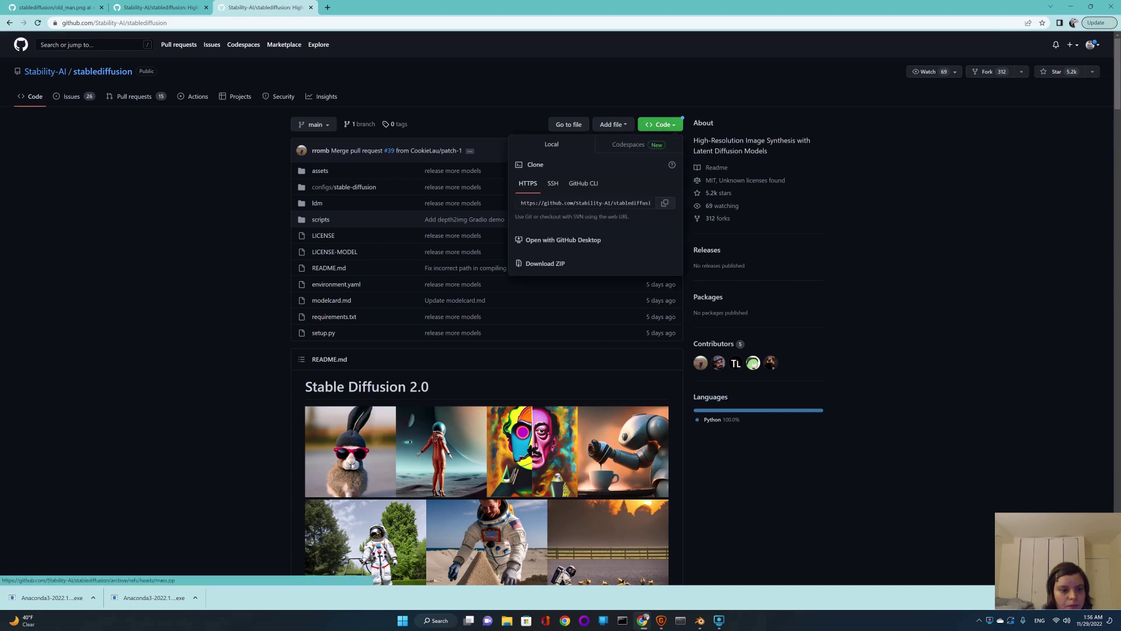
left_click(545, 263)
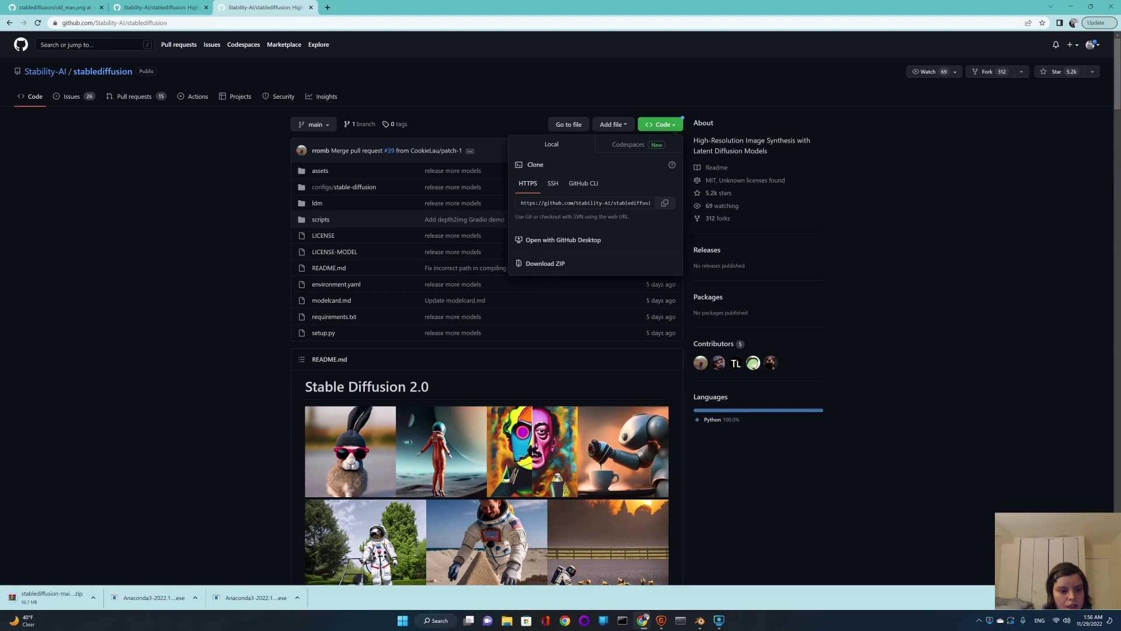
Open the downloaded stablediffusion-main archive and extract it to C:\.
left_click(52, 598)
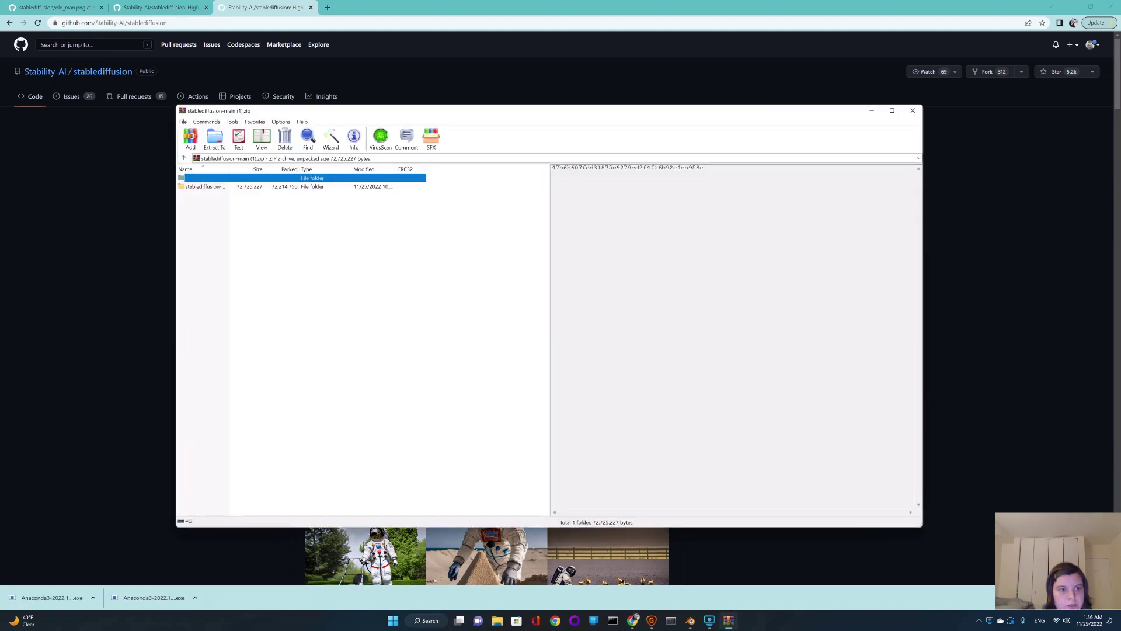
left_click(215, 139)
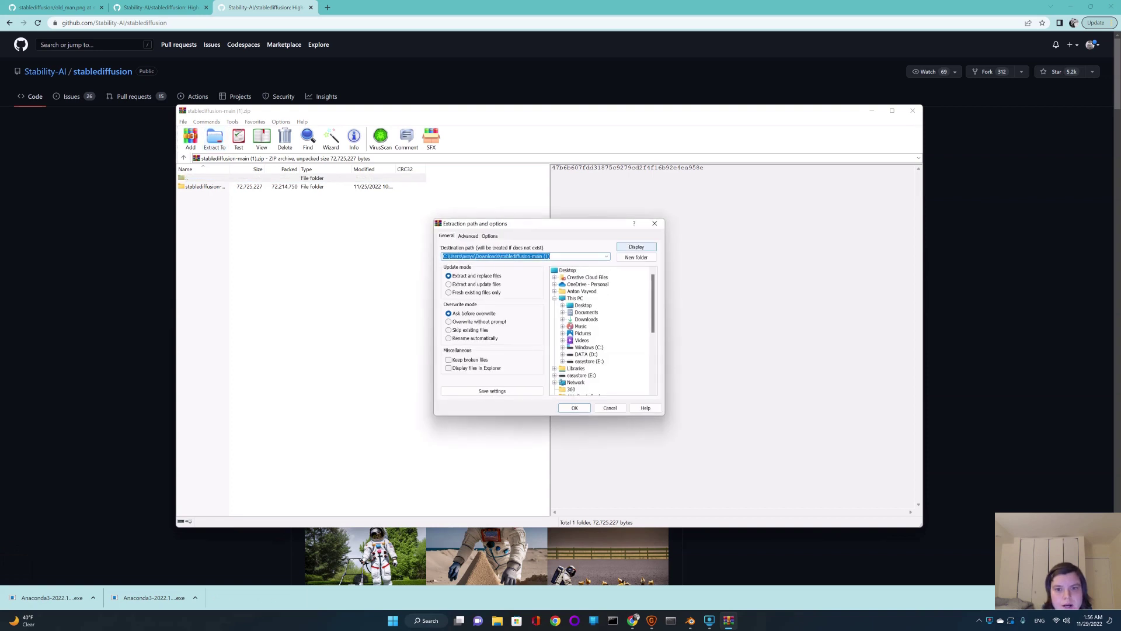
left_click(590, 348)
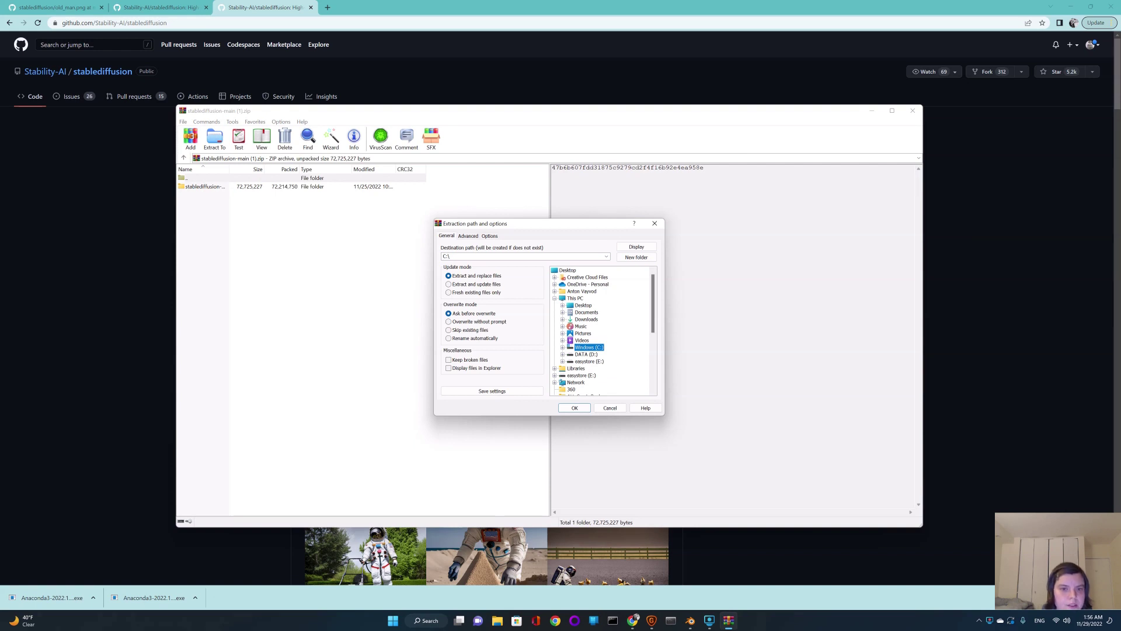
left_click(575, 407)
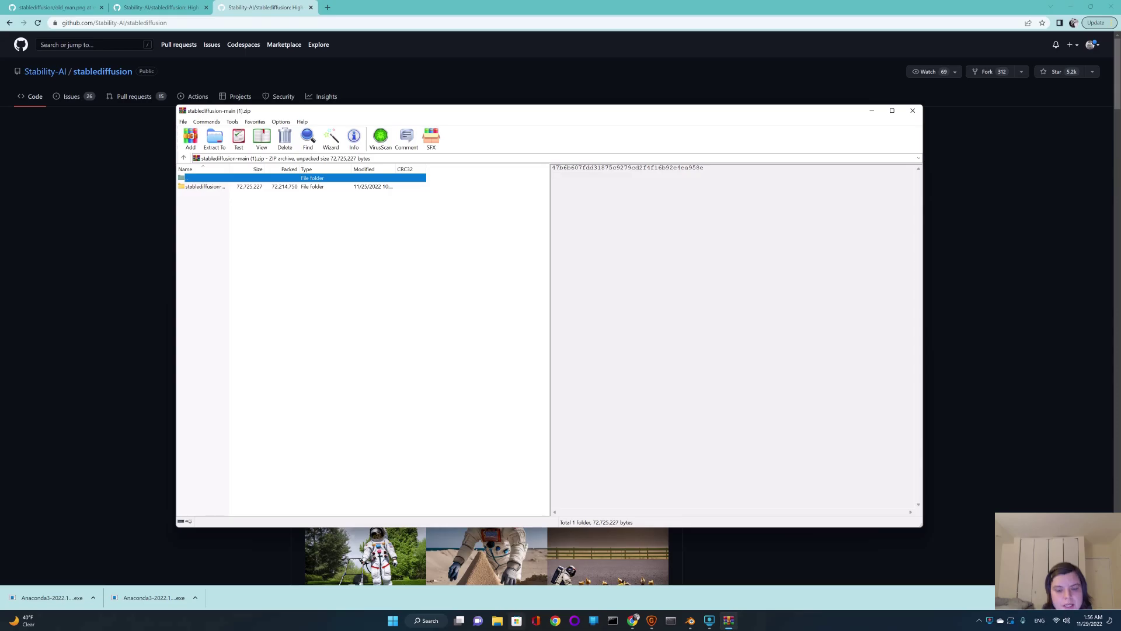
Browse to the Windows (C:) drive in File Explorer and open the extracted stablediffusion-main folder.
left_click(497, 621)
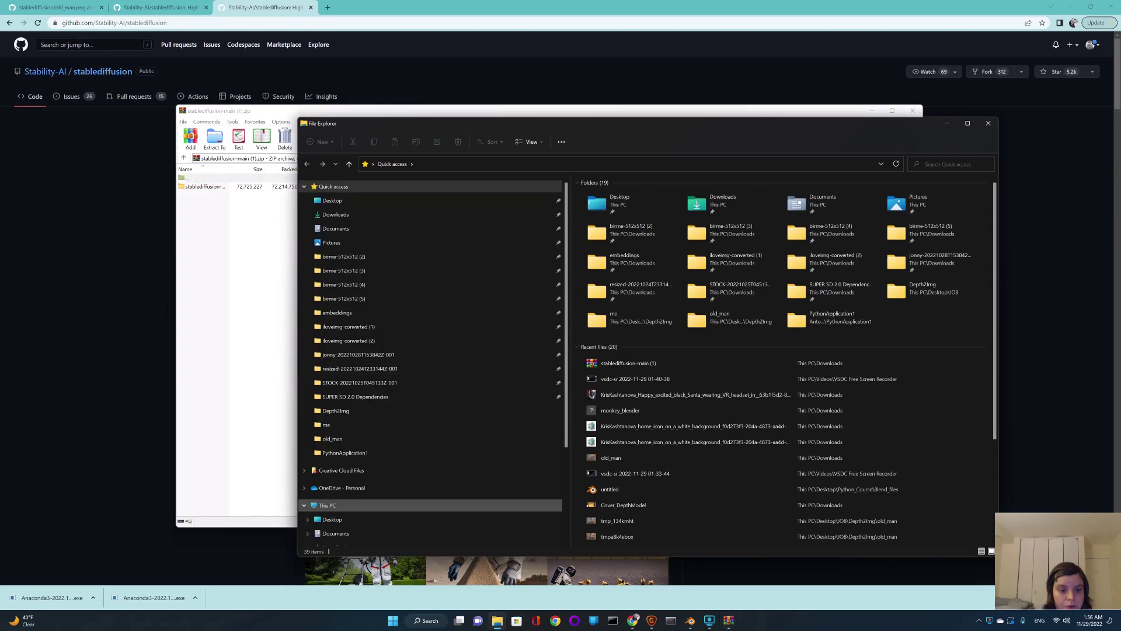
scroll(409, 444, "down", 1)
scroll(409, 442, "down", 2)
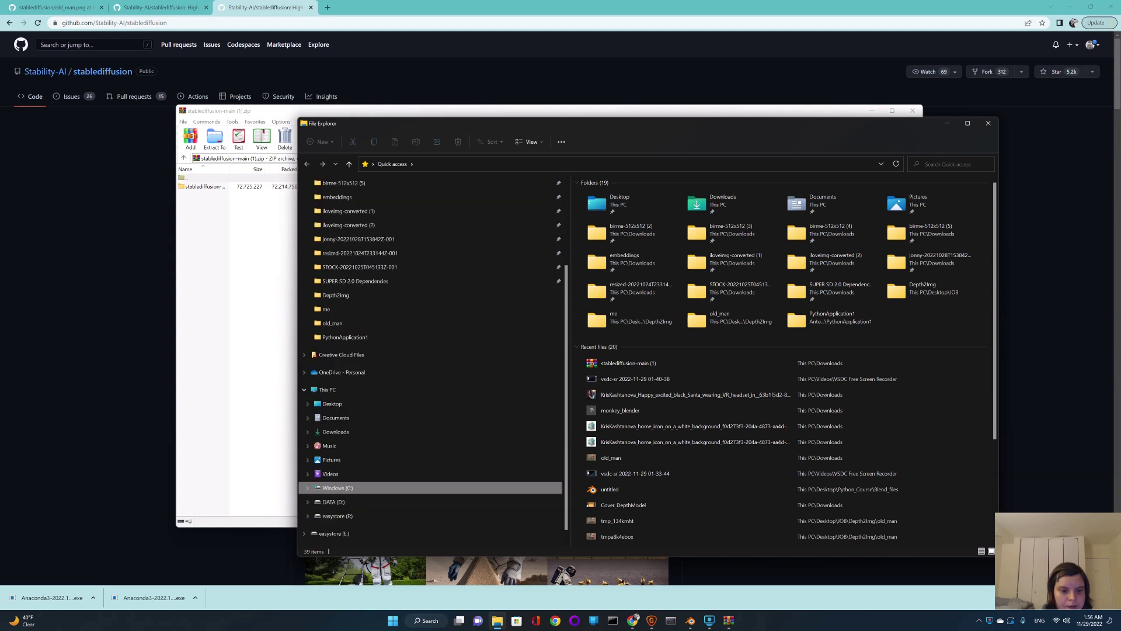
left_click(337, 488)
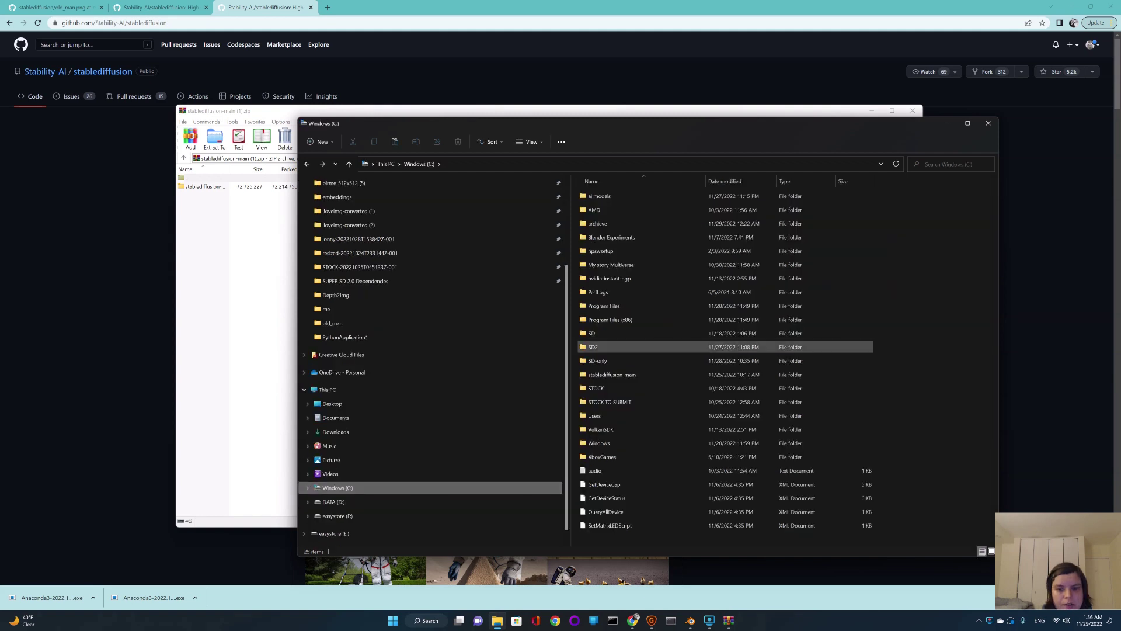
left_click(613, 375)
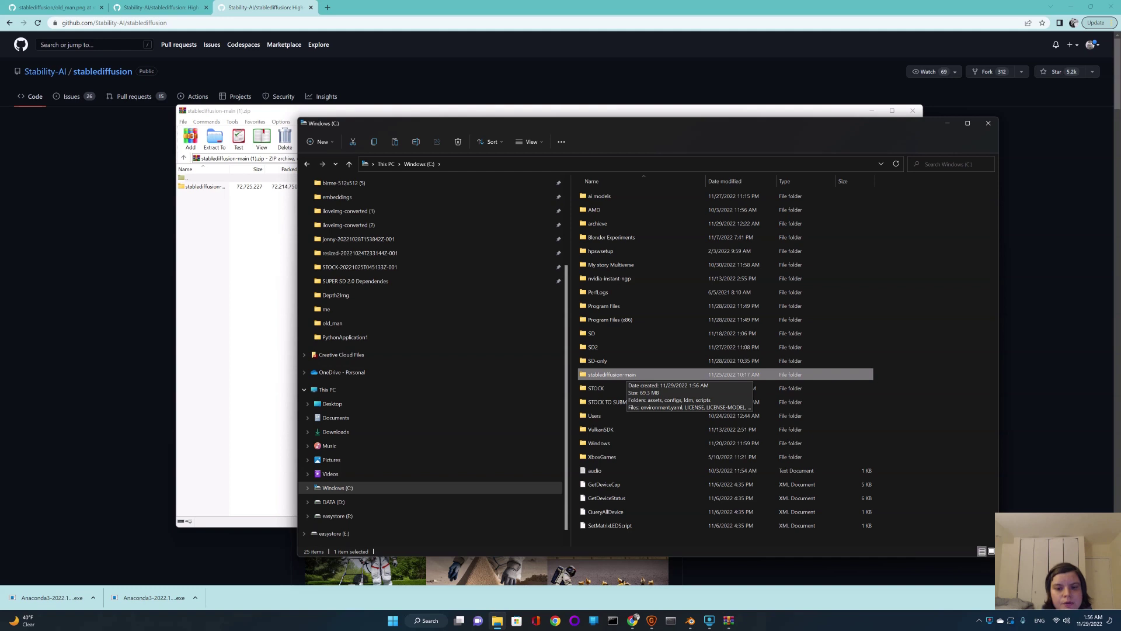
double_click(622, 374)
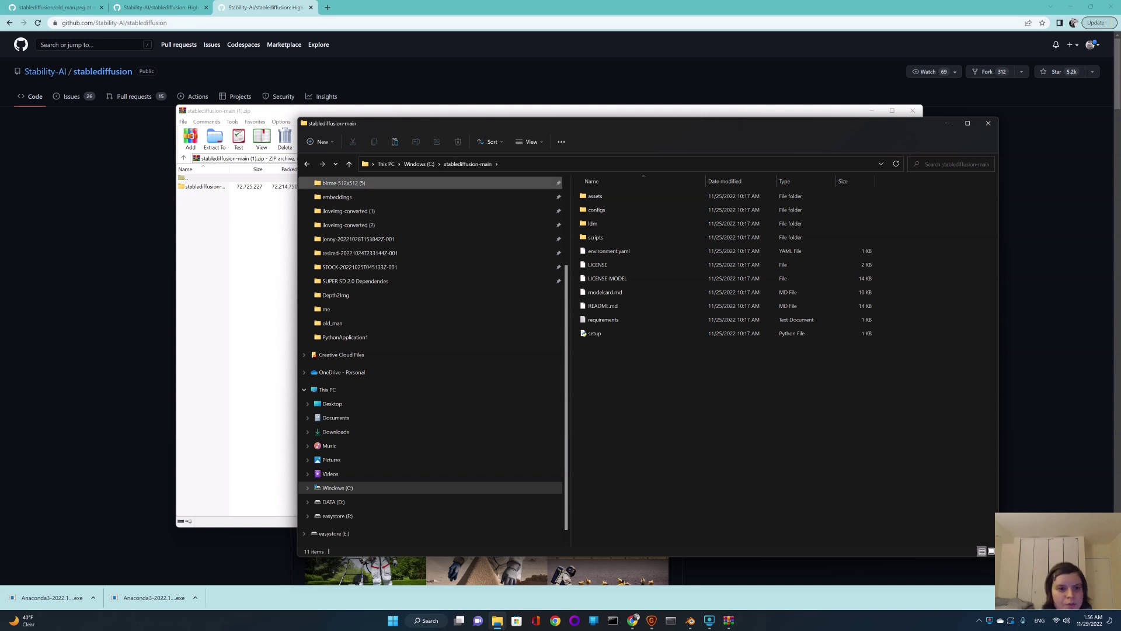
Check the files inside stablediffusion-main, go back to the C: drive and reopen the folder.
left_click(594, 334)
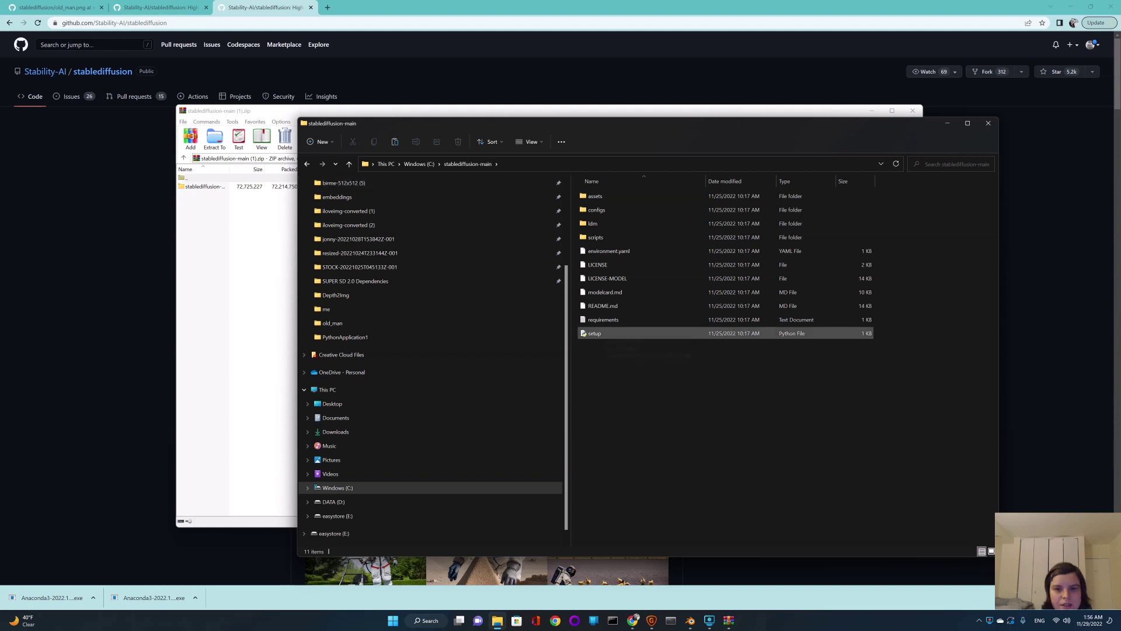
left_click(607, 278)
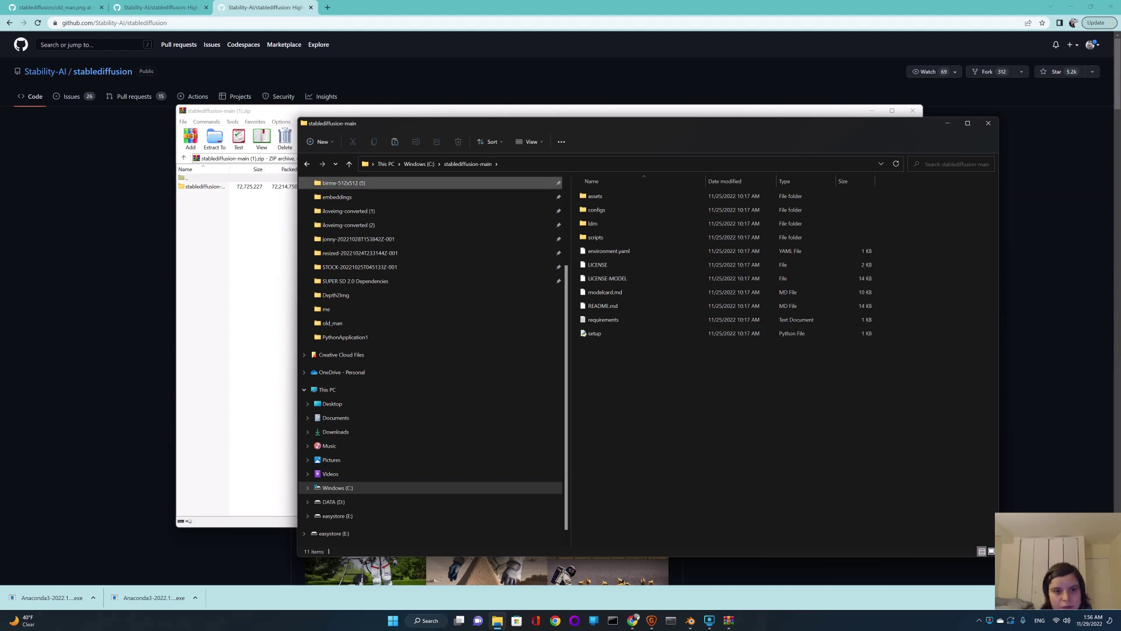
left_click(307, 164)
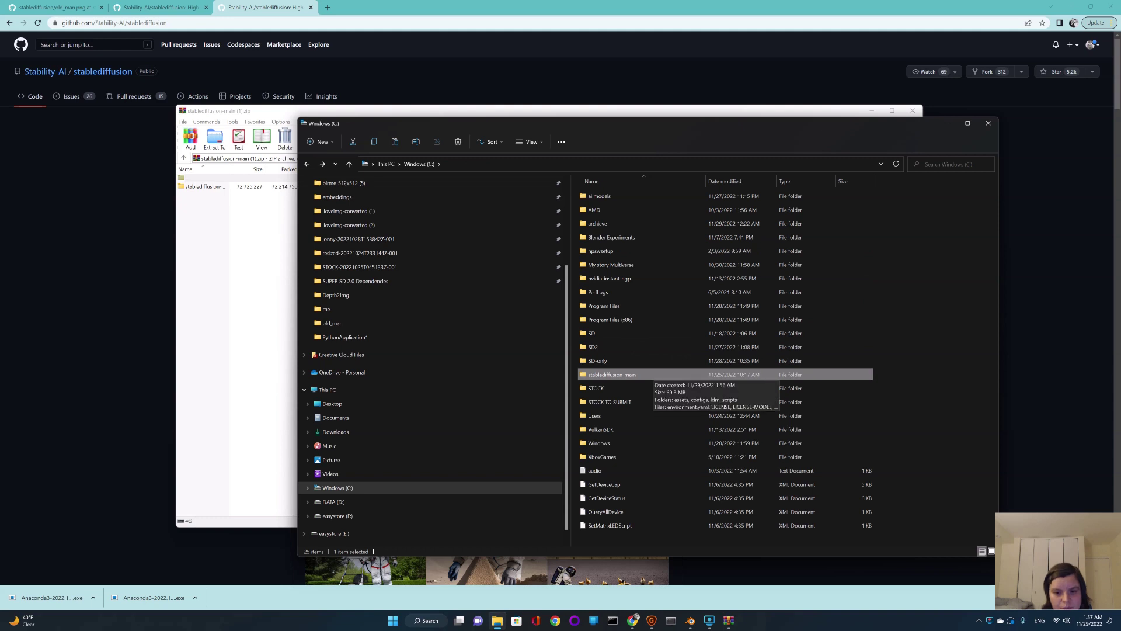
double_click(653, 374)
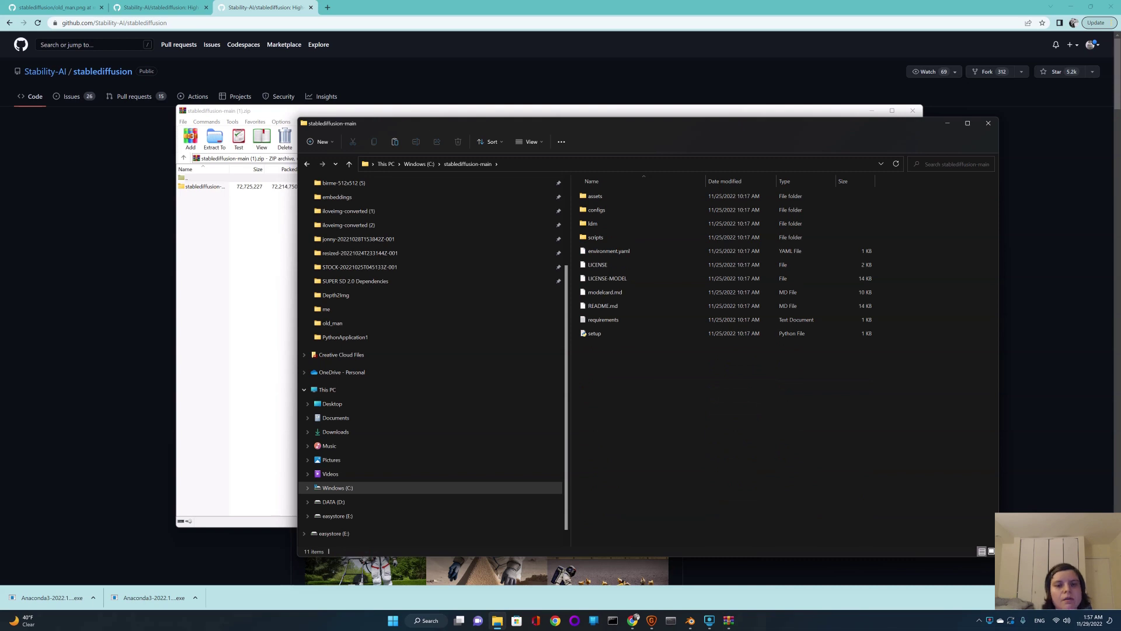
left_click(595, 195)
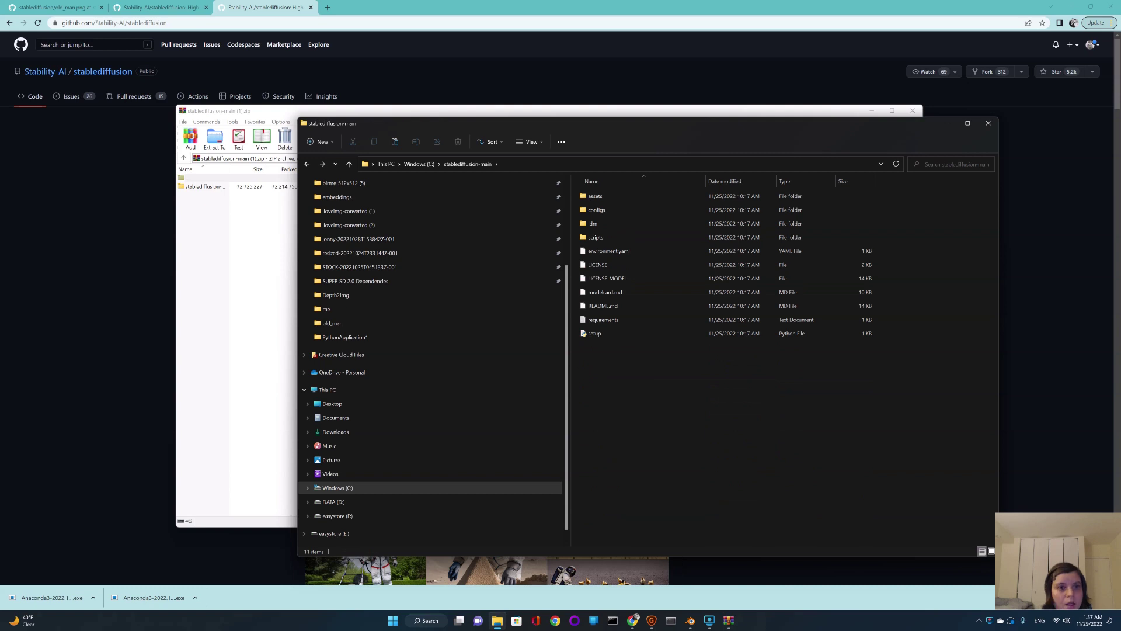
Return to the depth2img instructions in the browser and review the Anaconda prompt setup commands.
left_click(160, 8)
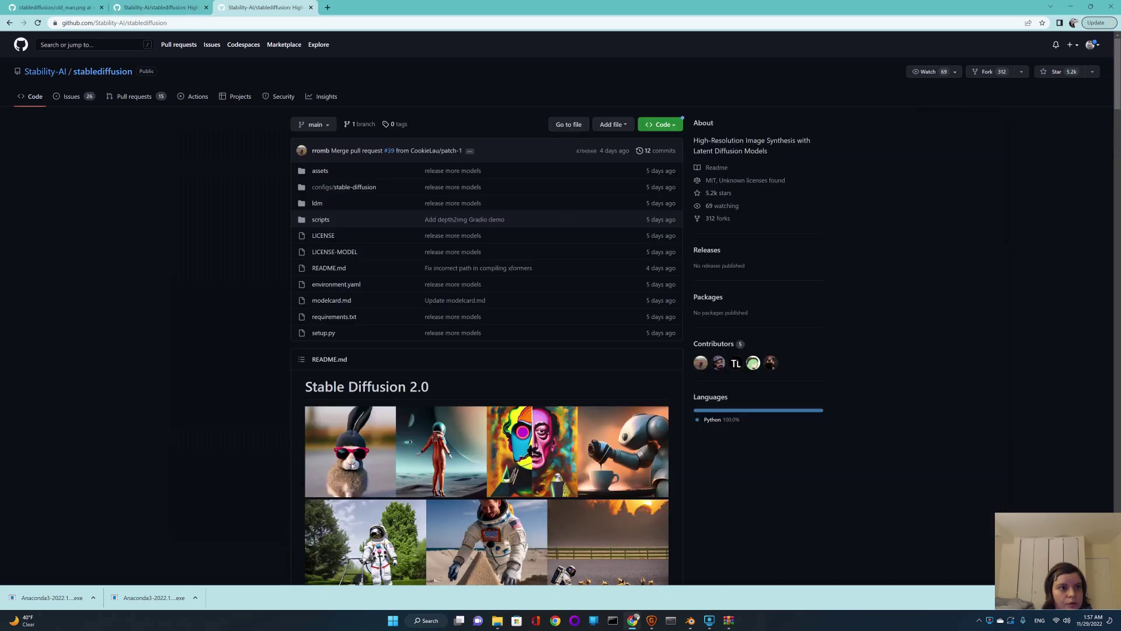
left_click(9, 23)
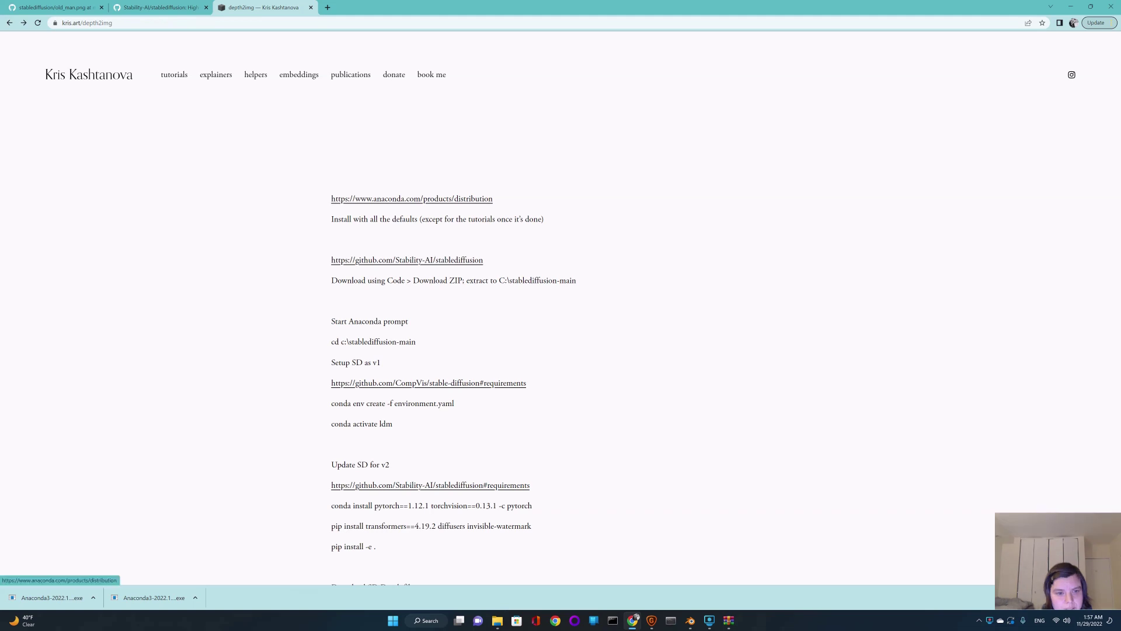
scroll(560, 304, "down", 1)
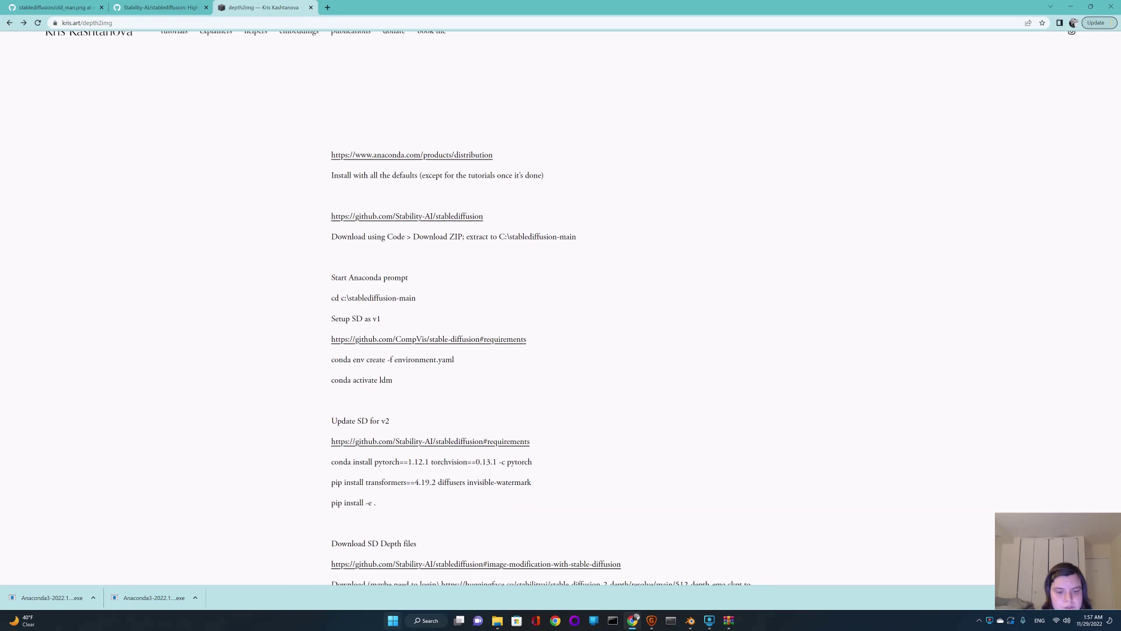
Search Windows for "an" and open Anaconda Prompt (anaconda3).
key("super")
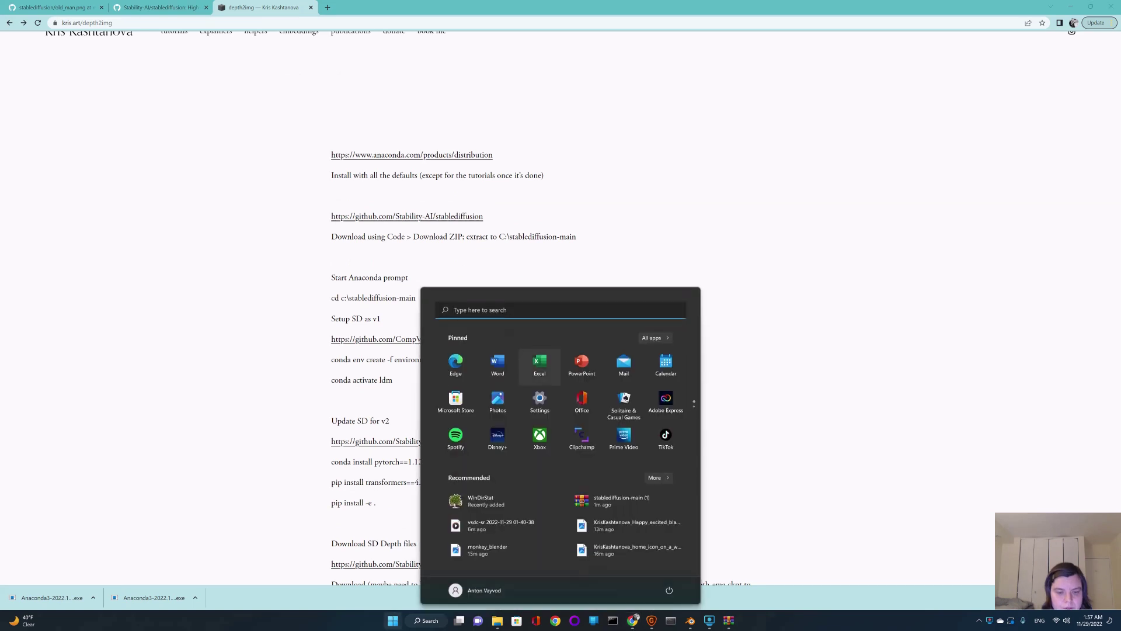
type("a")
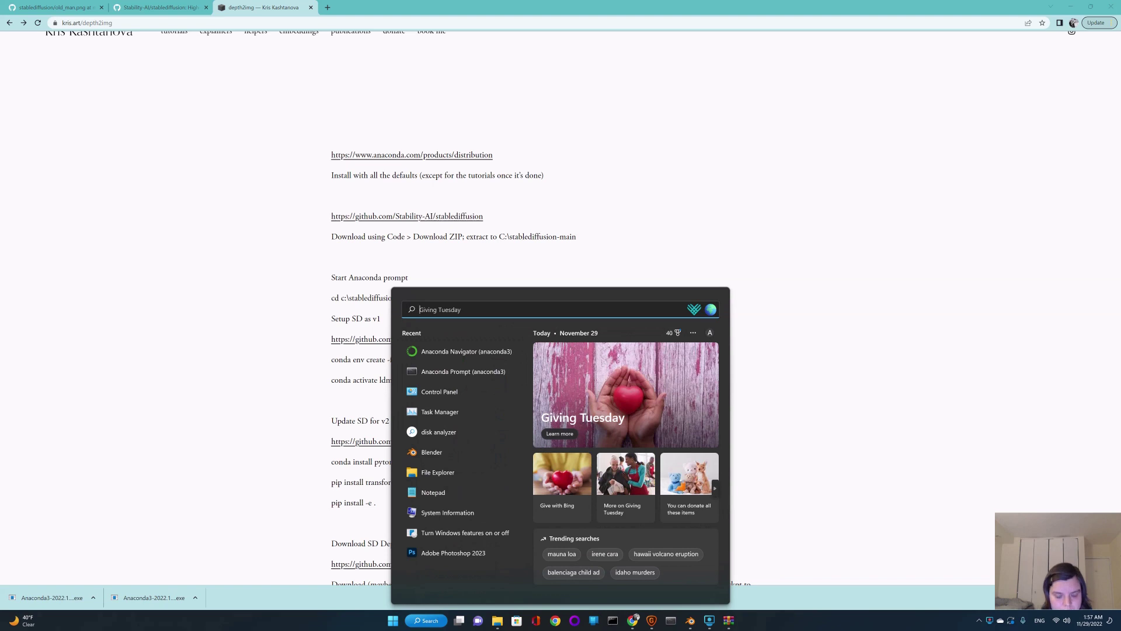
type("an")
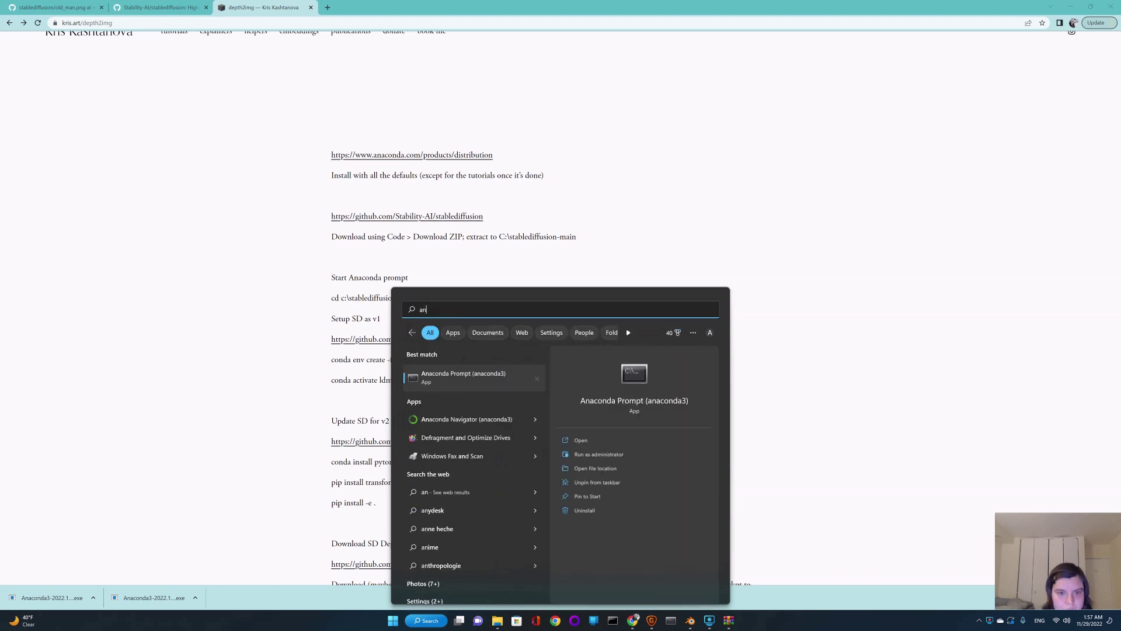
key("Return")
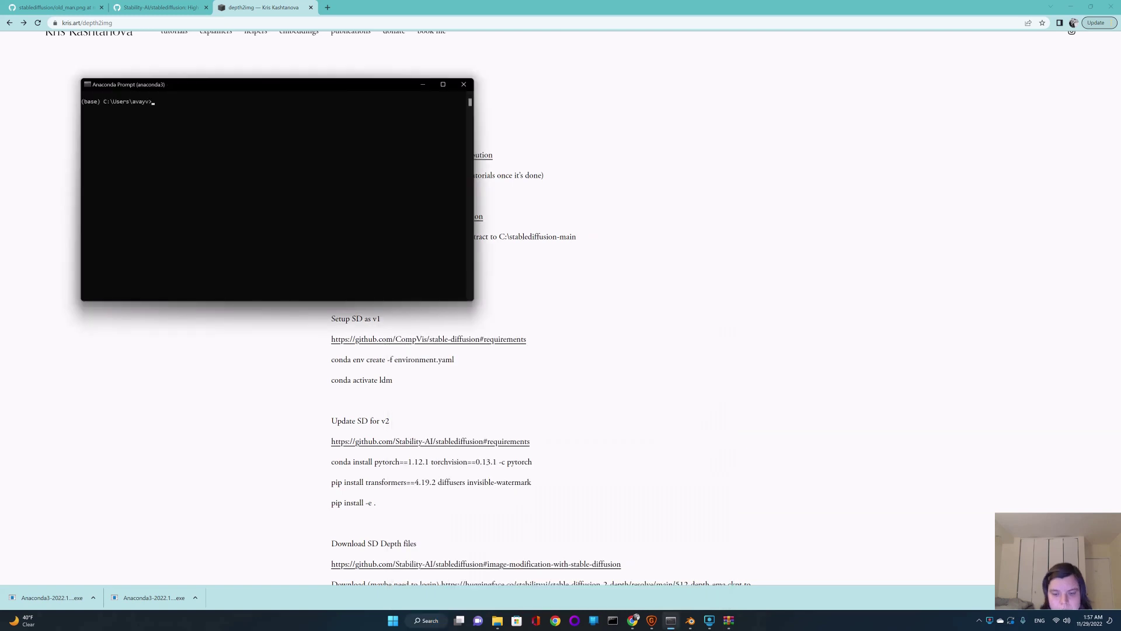
Unpin Anaconda Prompt from the taskbar and pin it back again.
right_click(670, 620)
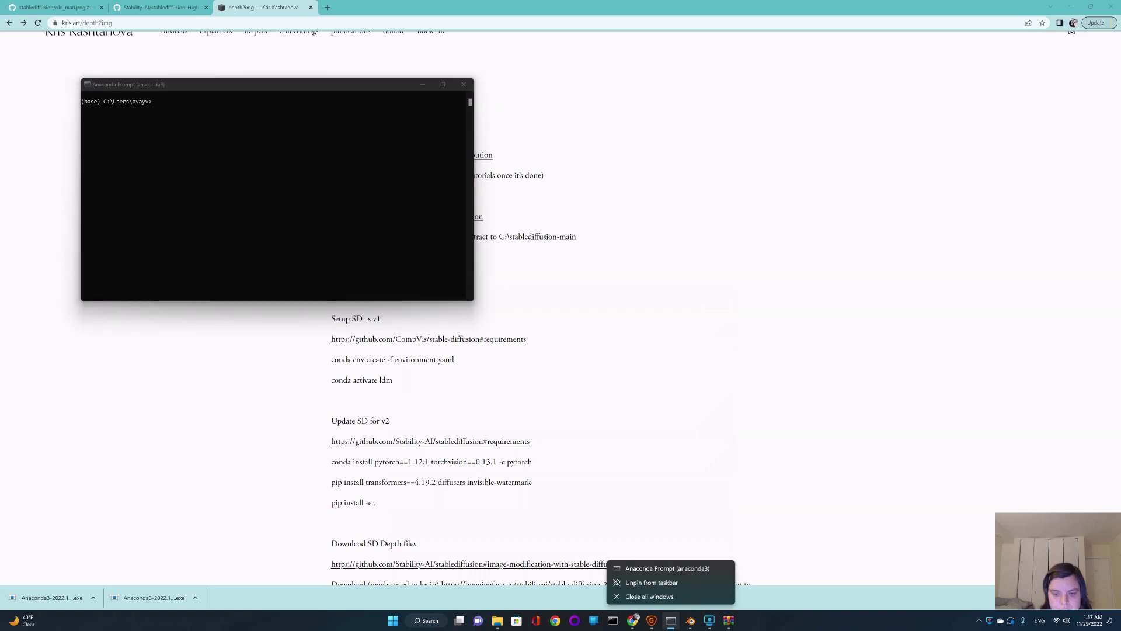
left_click(660, 582)
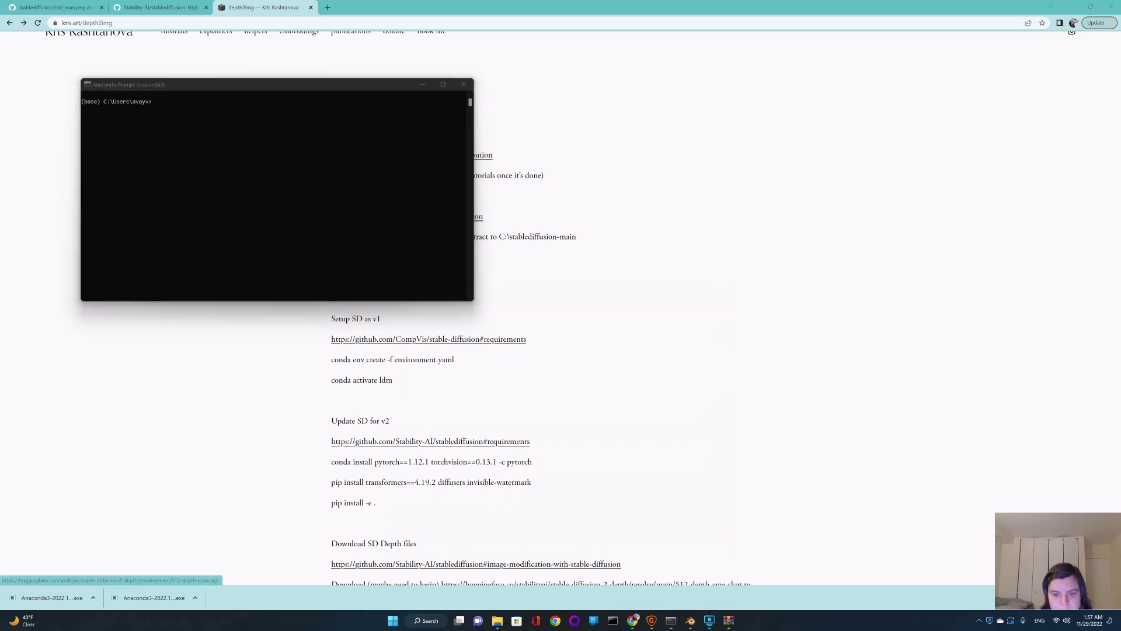
right_click(670, 621)
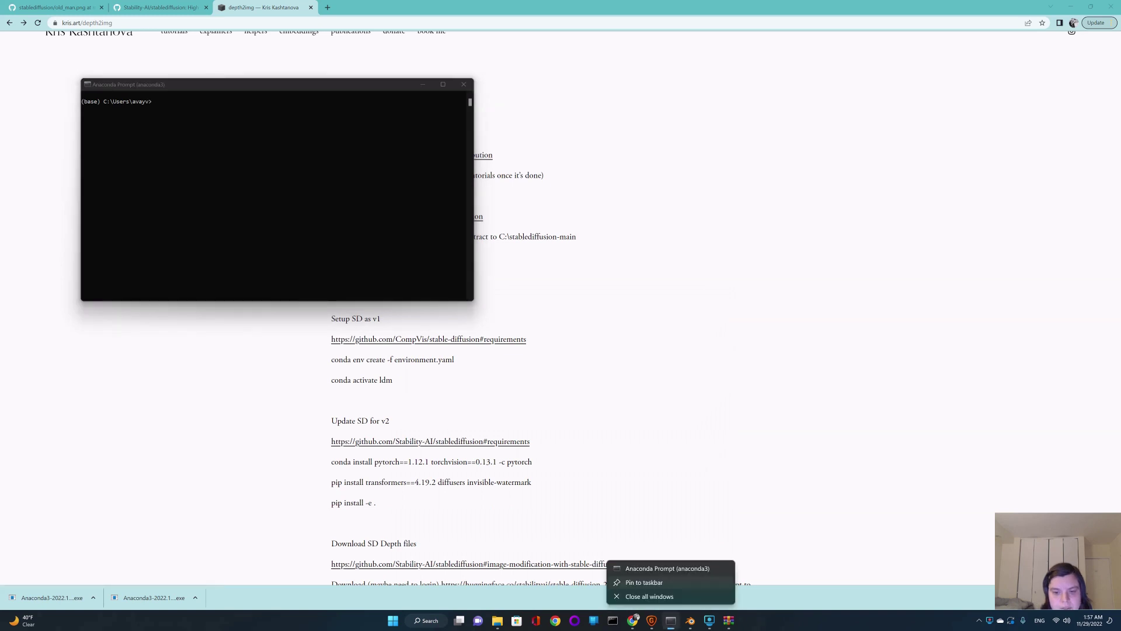
key("Escape")
right_click(670, 620)
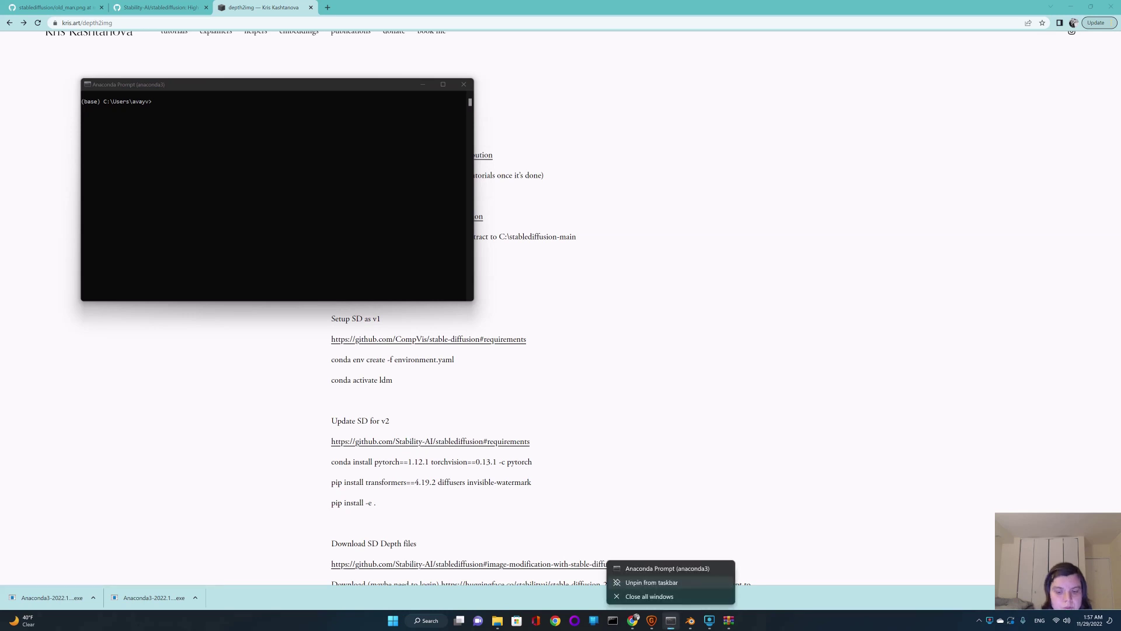
key("Escape")
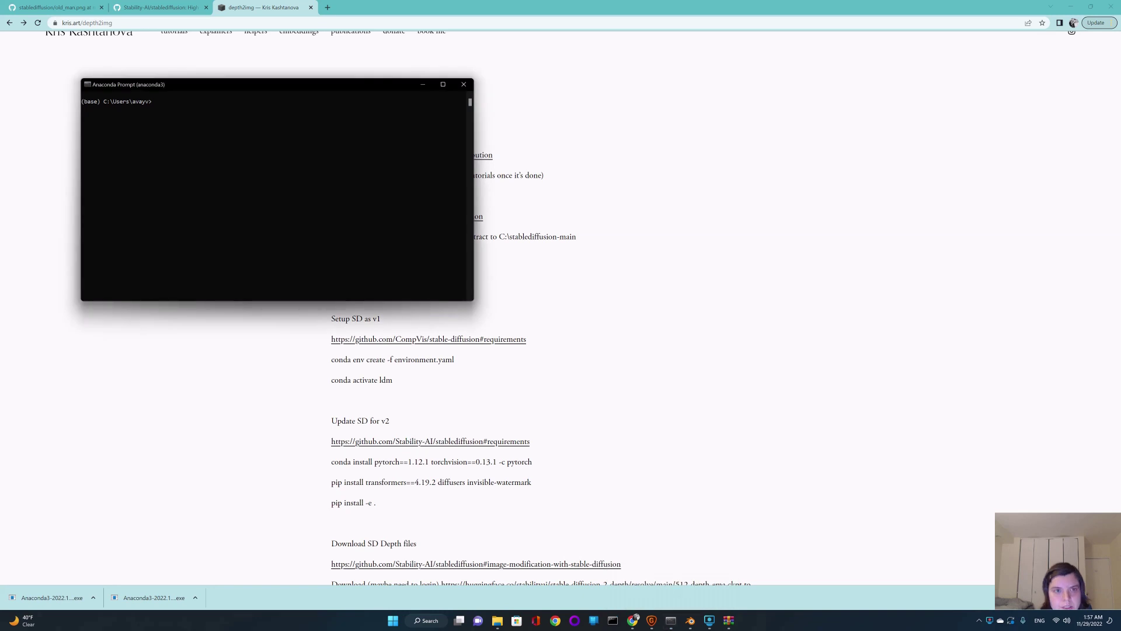
Place the Anaconda Prompt window beside the instructions, copy the command cd c:\stablediffusion-main from the page and run it in the prompt.
left_click_drag(356, 86, 835, 200)
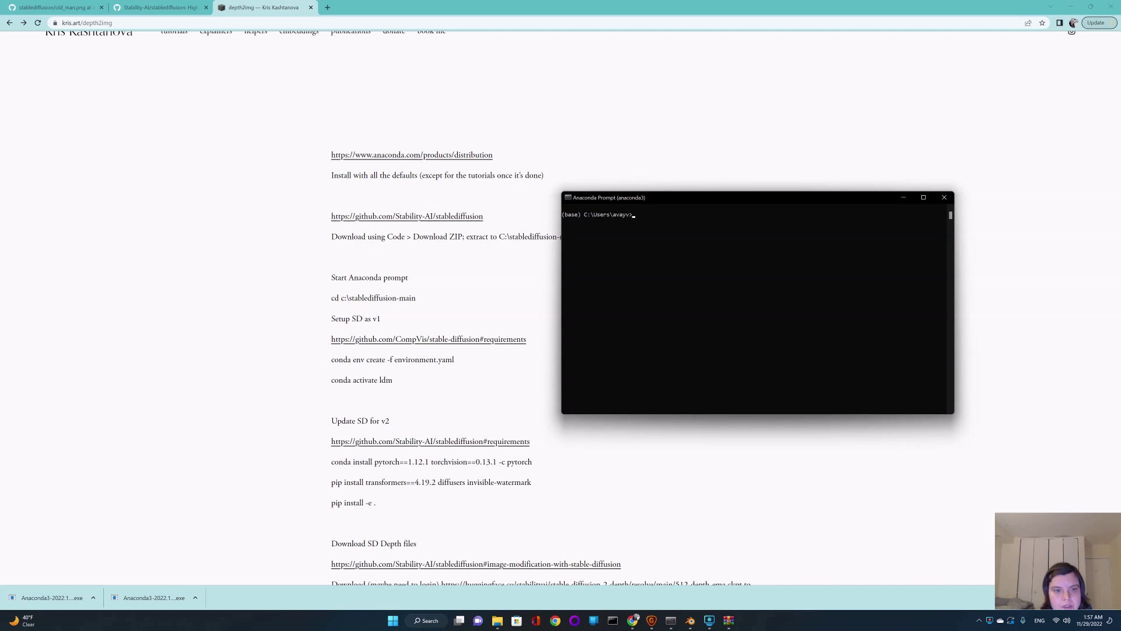
left_click_drag(331, 298, 416, 298)
right_click(407, 299)
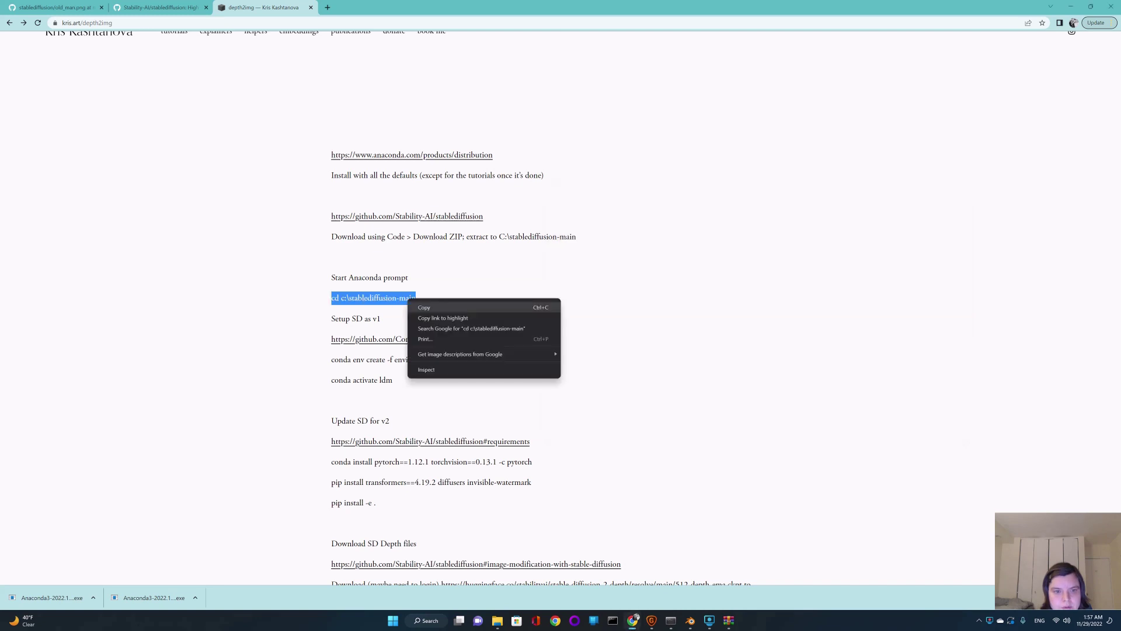
left_click(424, 308)
key("alt+Tab")
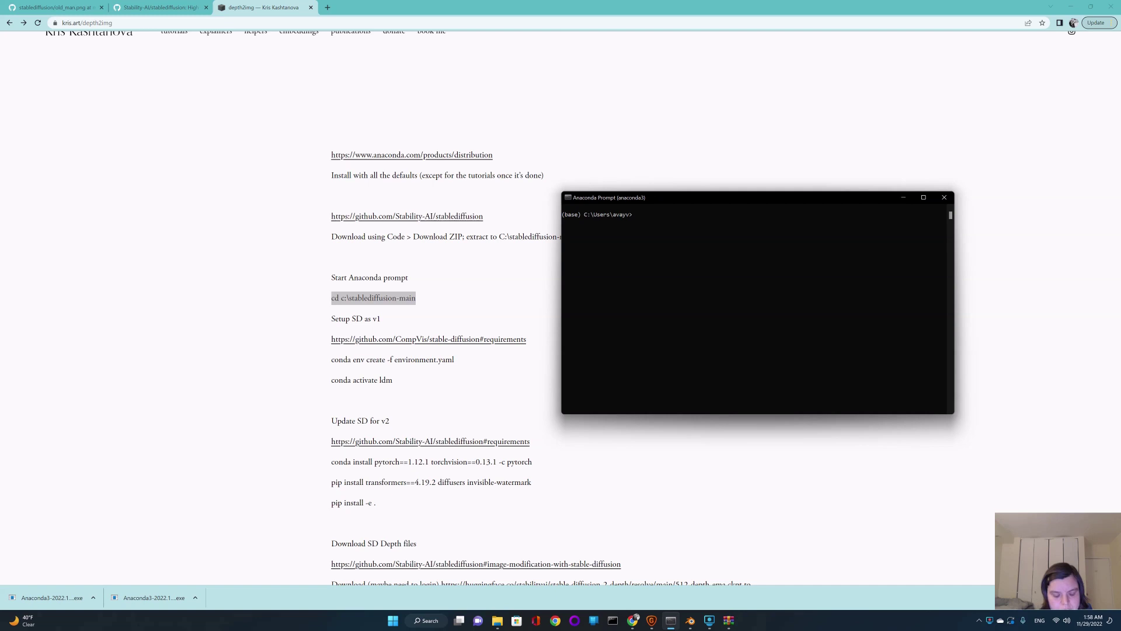
key("Return")
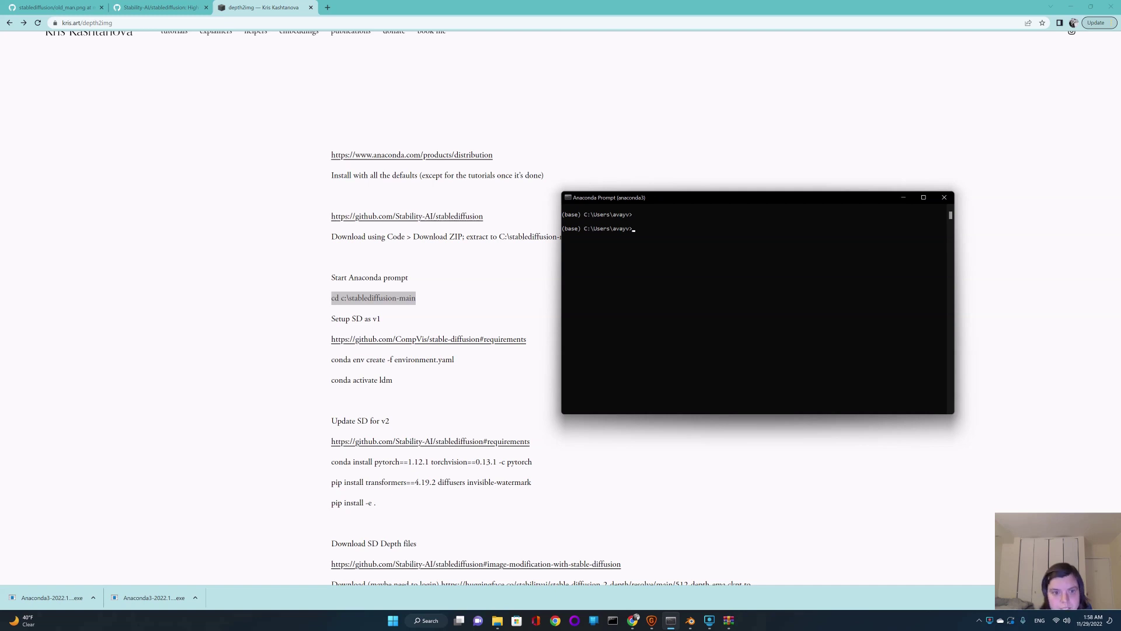
key("alt+Tab")
right_click(391, 298)
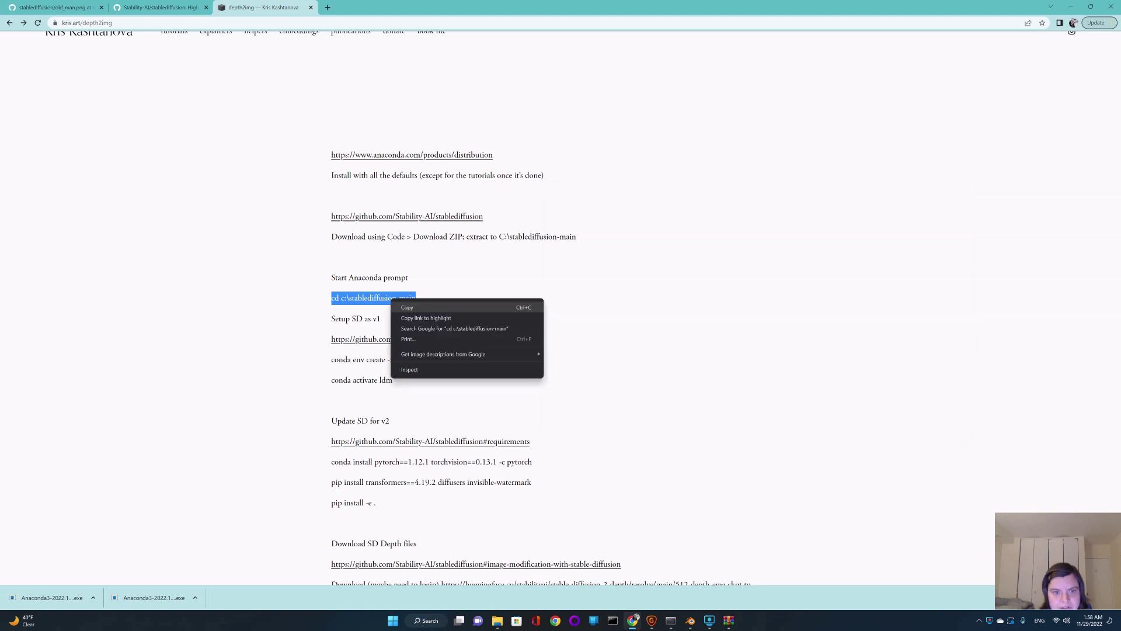
left_click(407, 307)
key("alt+Tab")
left_click(634, 228)
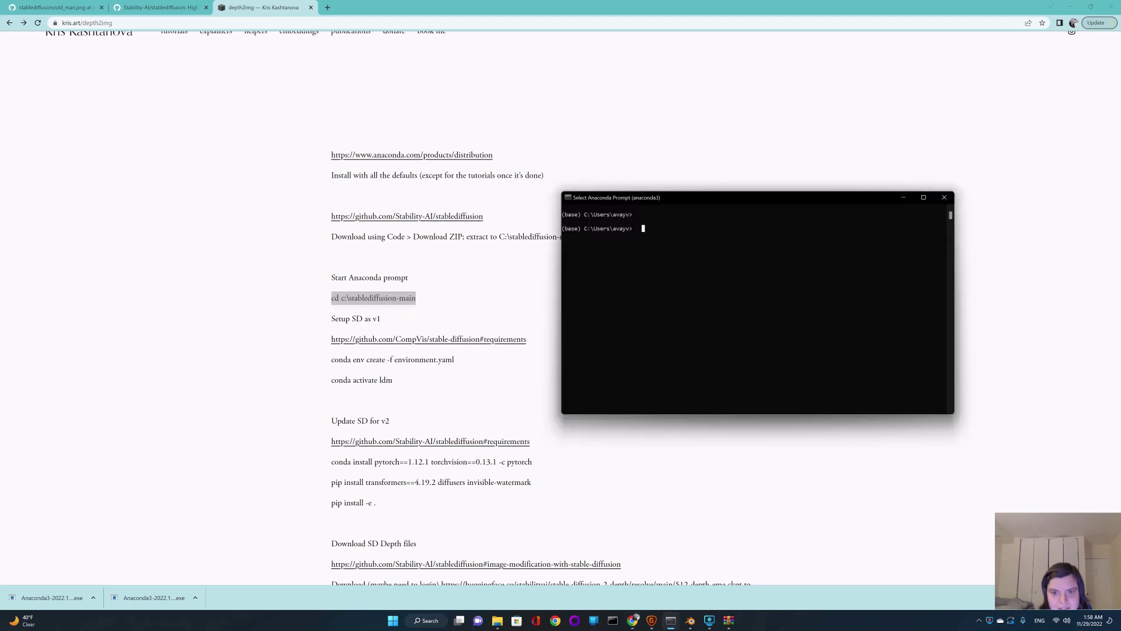
key("ctrl+v")
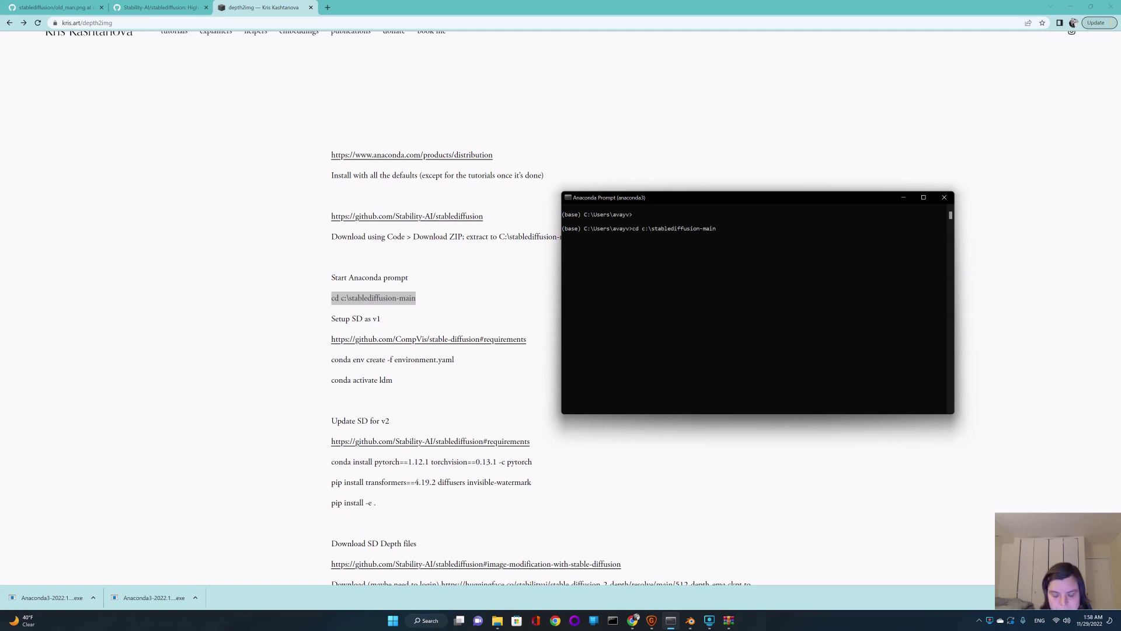
key("Return")
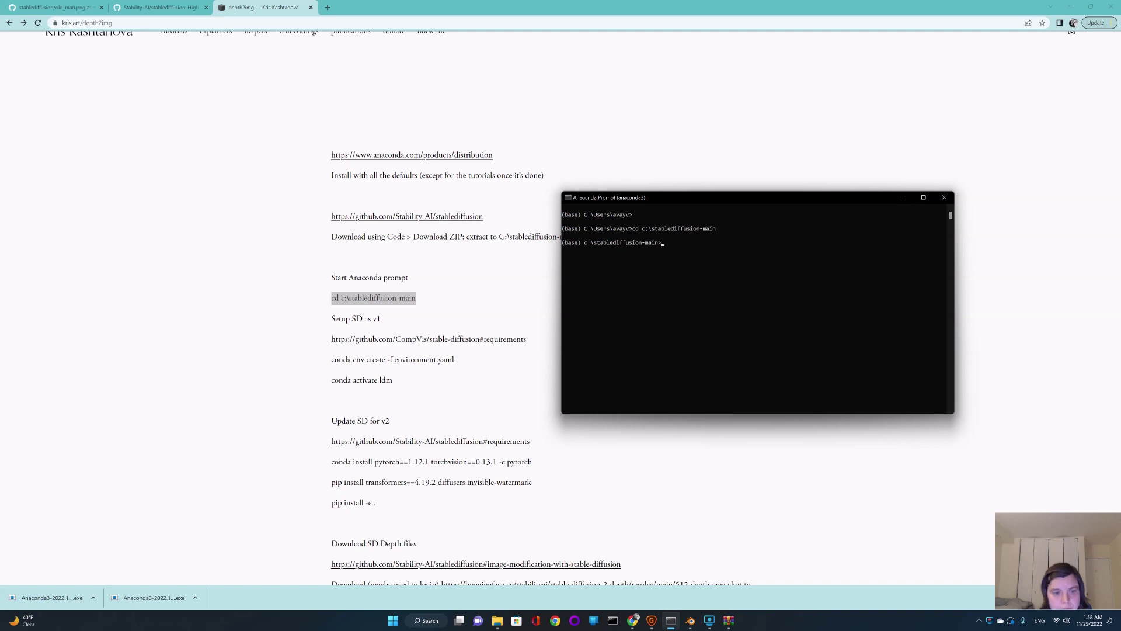
Copy conda env create -f environment.yaml and conda activate ldm from the instructions and run them in the Anaconda Prompt.
left_click_drag(353, 380, 331, 360)
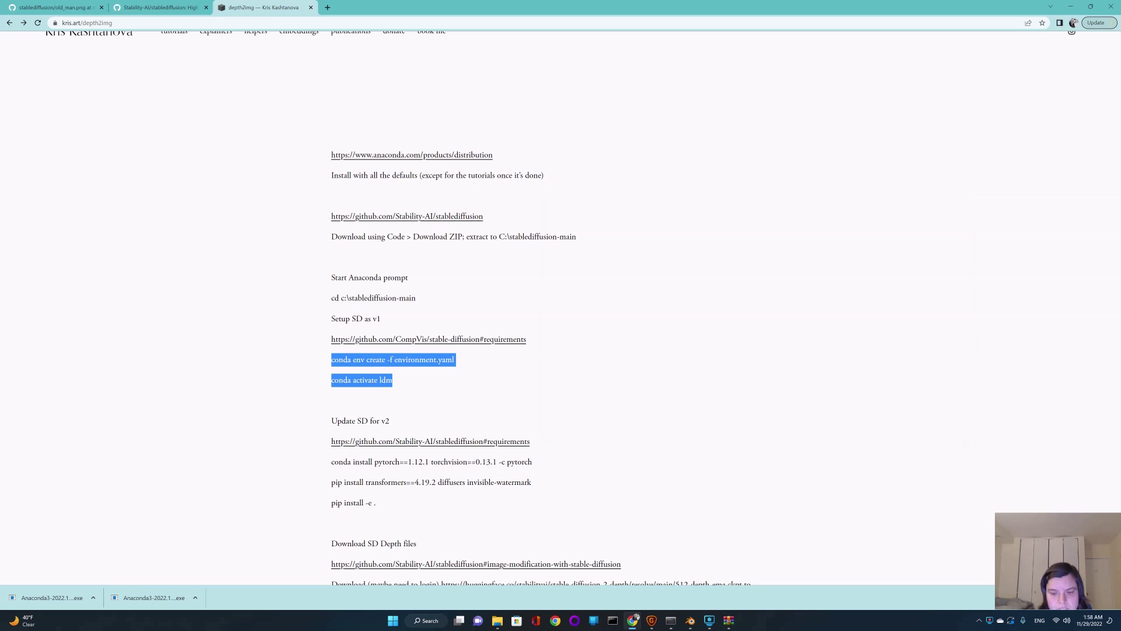
key("alt+Tab")
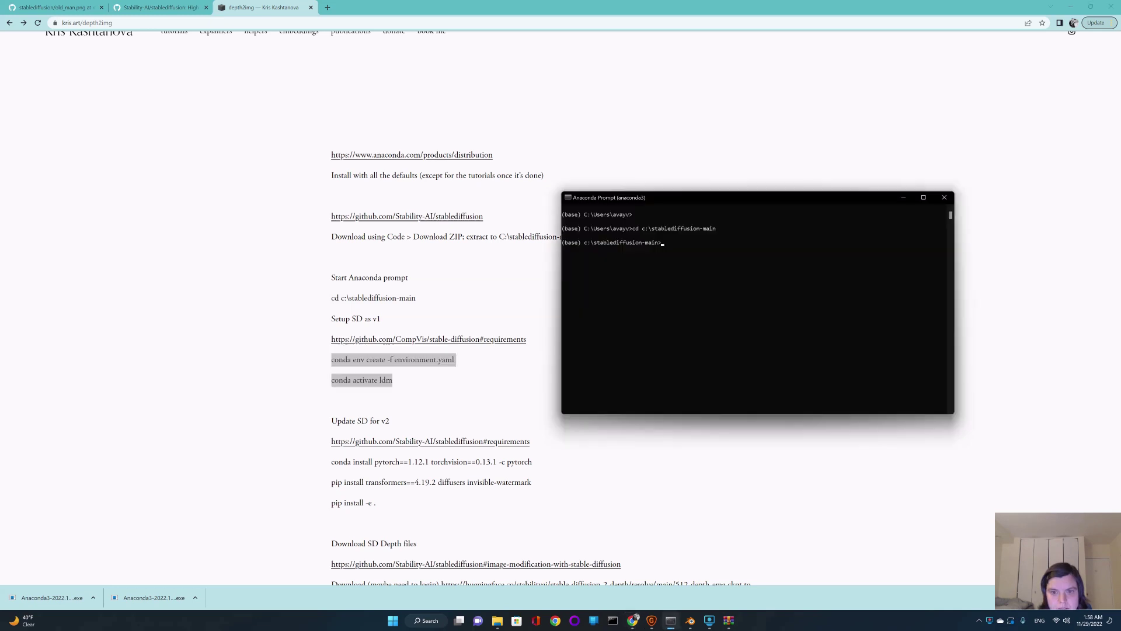
key("ctrl+v")
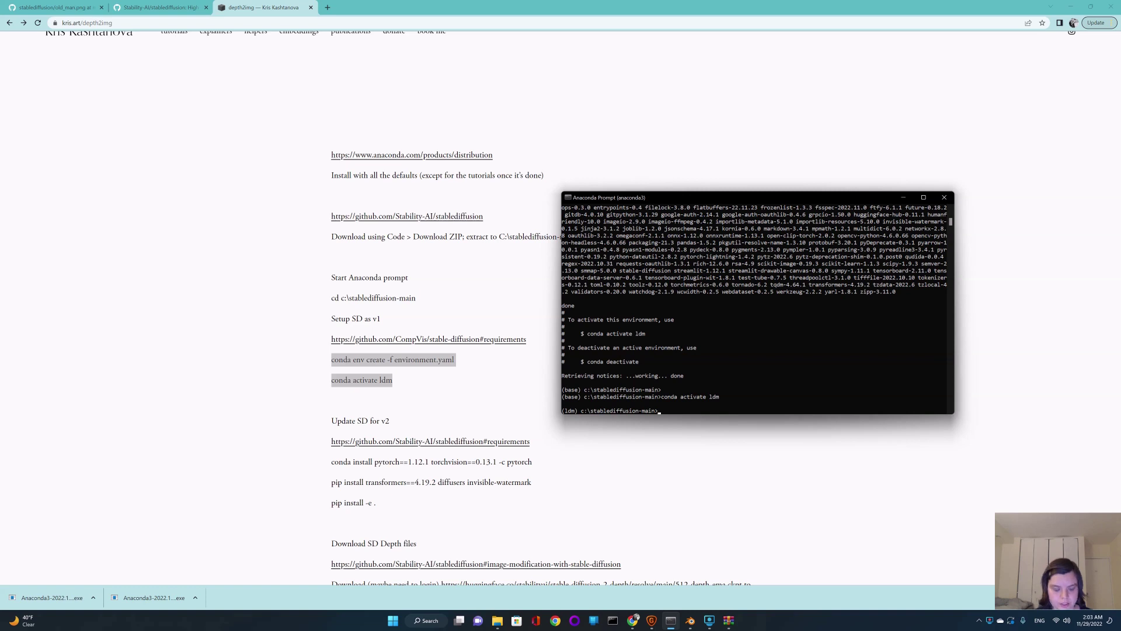
Run conda activate ldm in the Anaconda Prompt to activate the ldm environment.
type("c")
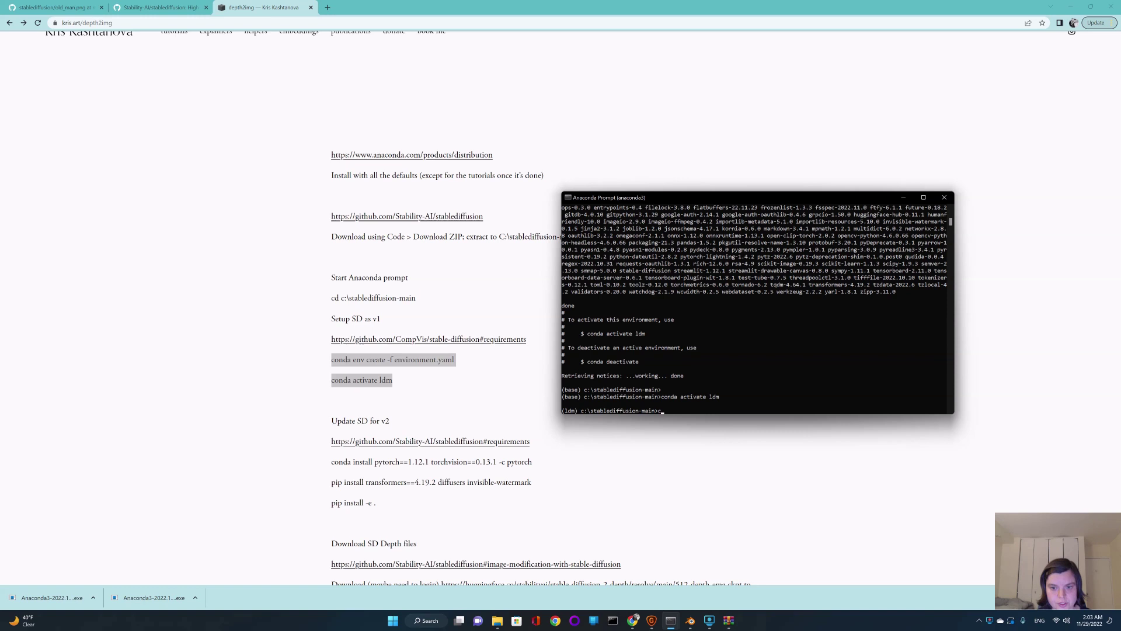
type("onda activate")
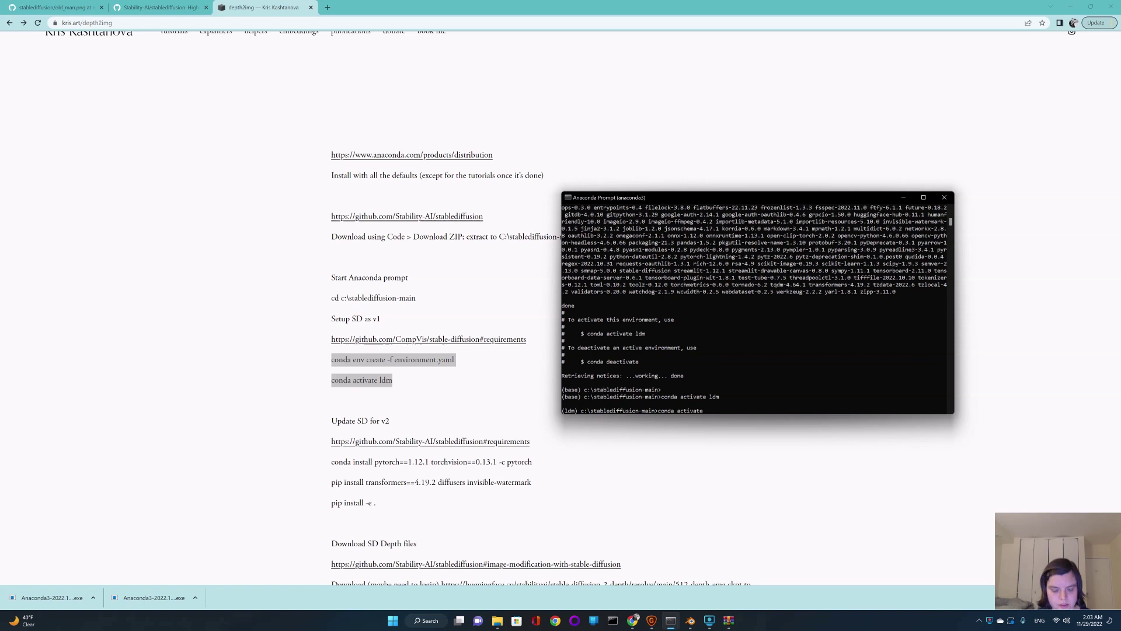
type(" ldm")
key("Return")
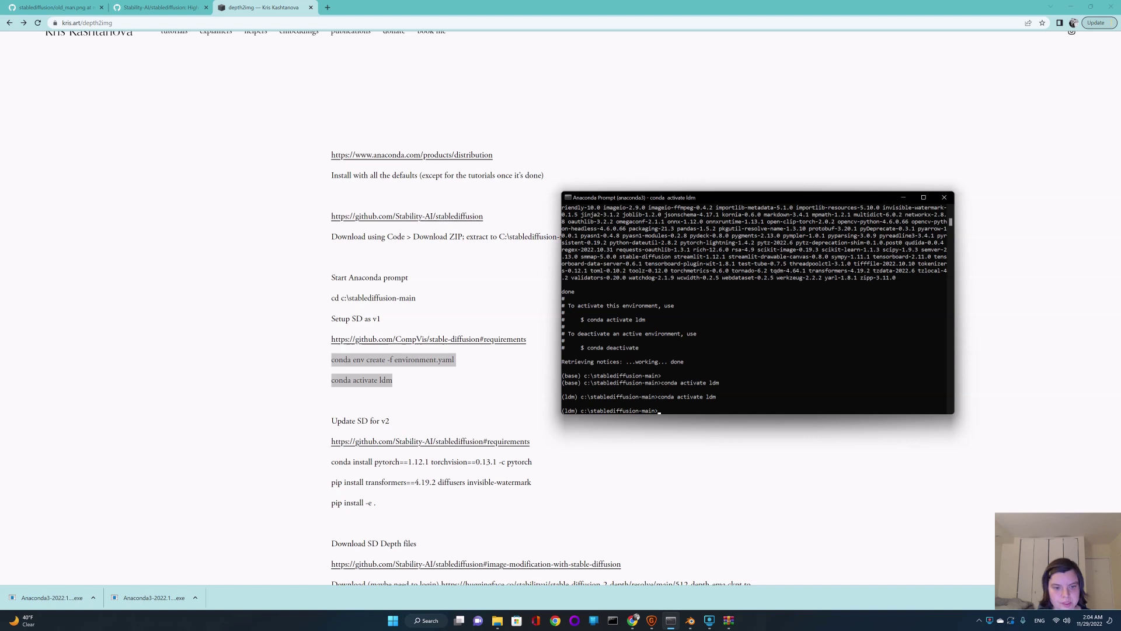
Copy and run conda install pytorch==1.12.1 torchvision==0.13.1 -c pytorch, pip install transformers==4.19.2 diffusers invisible-watermark and pip install -e . from the instructions.
left_click_drag(331, 461, 375, 502)
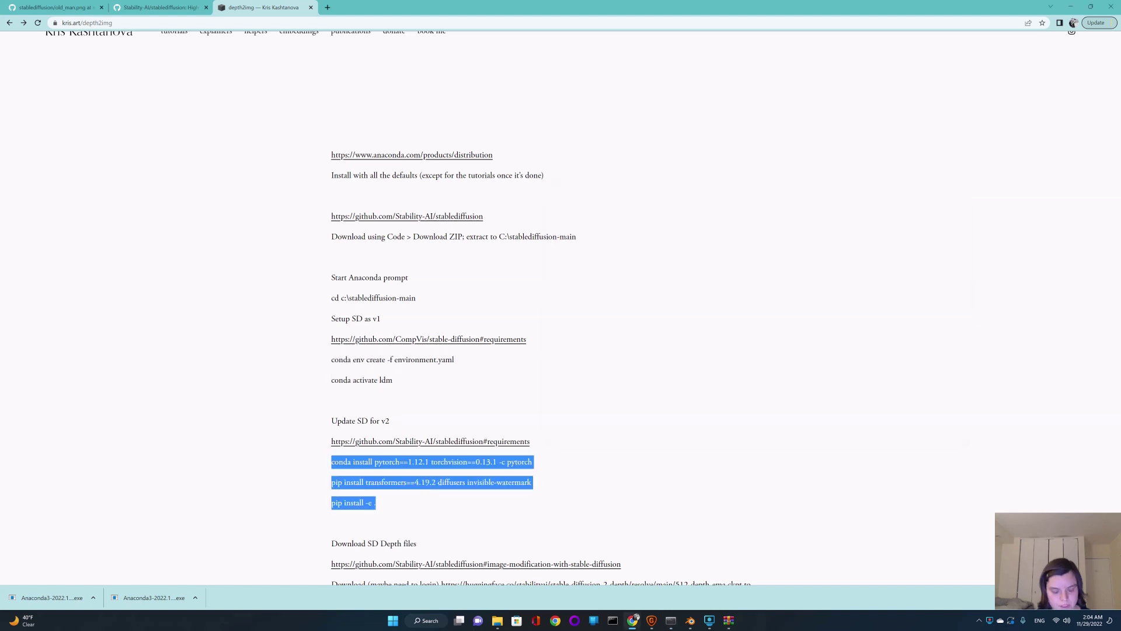
key("alt+Tab")
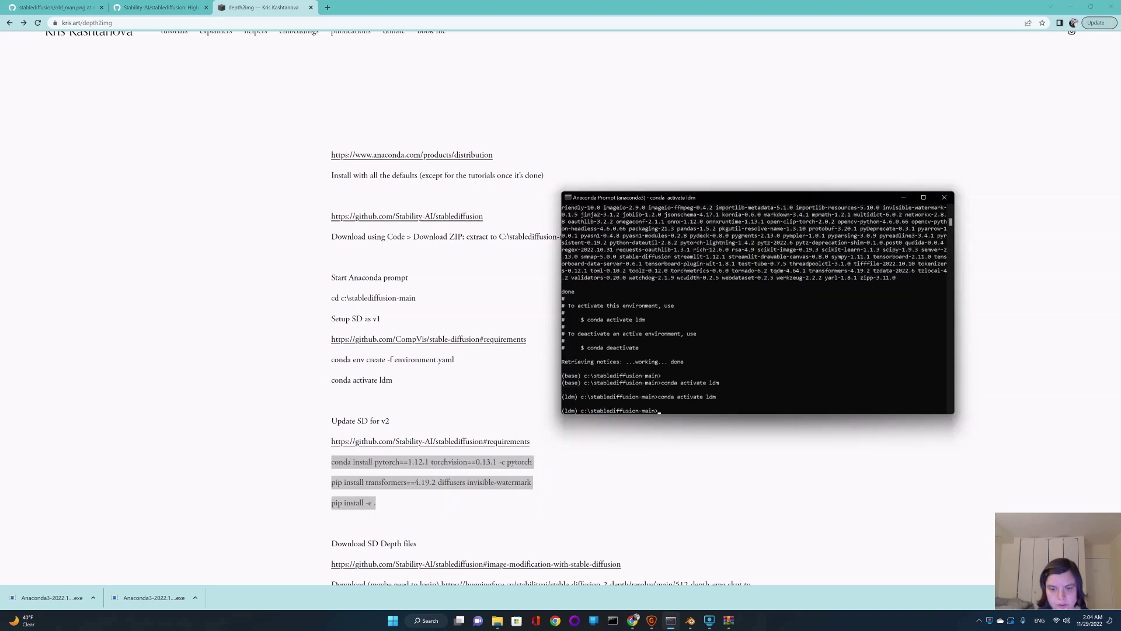
key("ctrl+v")
key("Return")
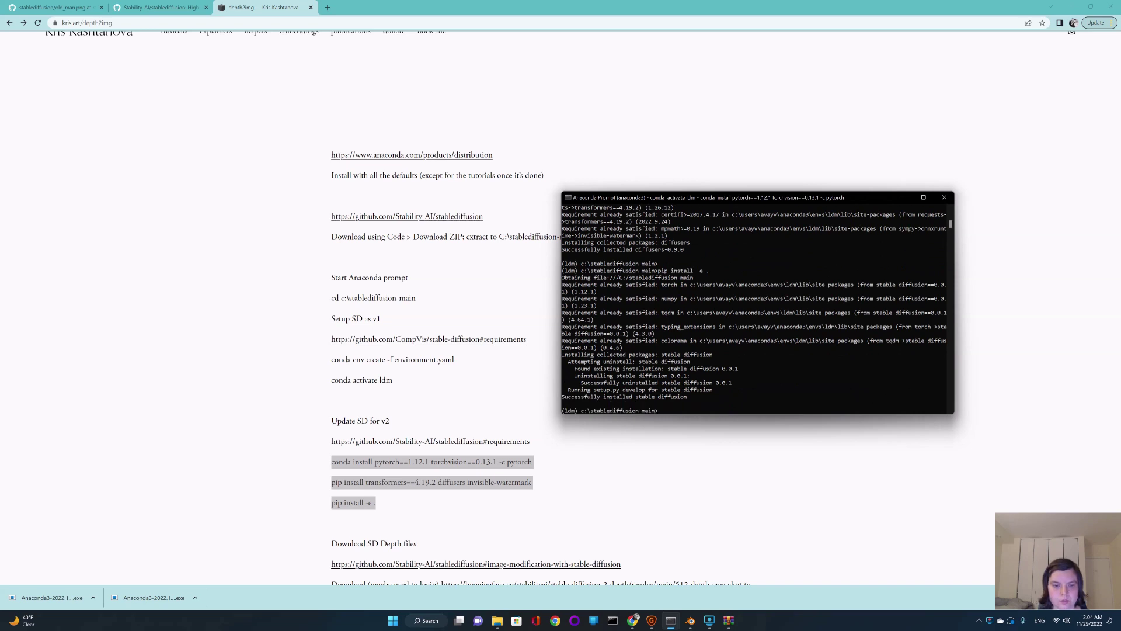
Download the SD Depth files 512-depth-ema.ckpt and dpt_hybrid-midas-501f0c75.pt from the links in the instructions.
scroll(432, 308, "down", 2)
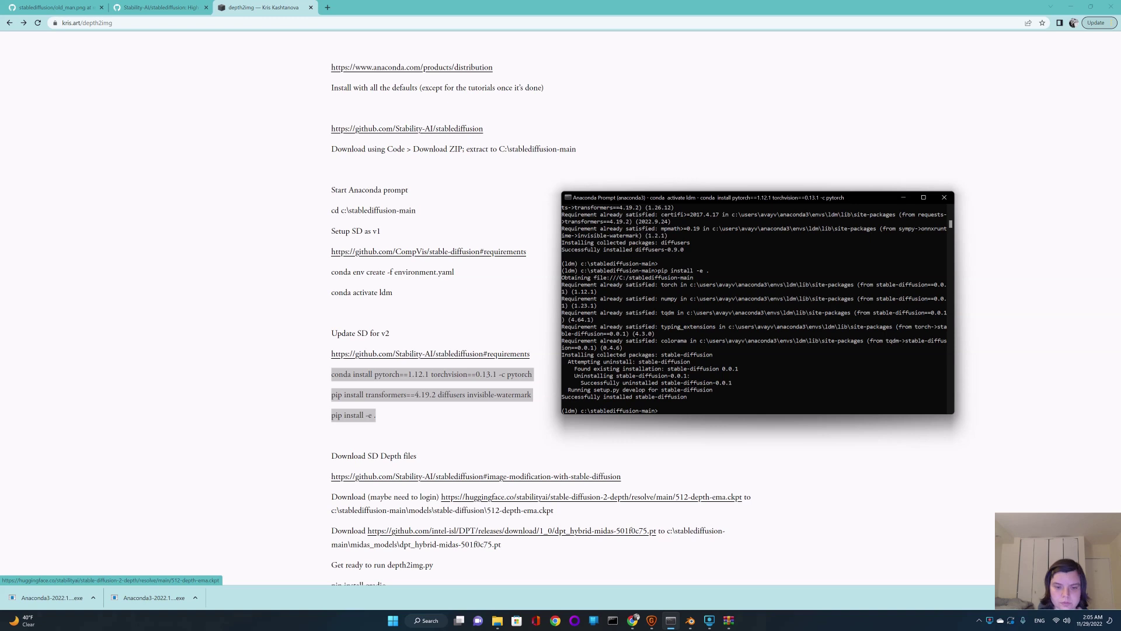
key("alt+Tab")
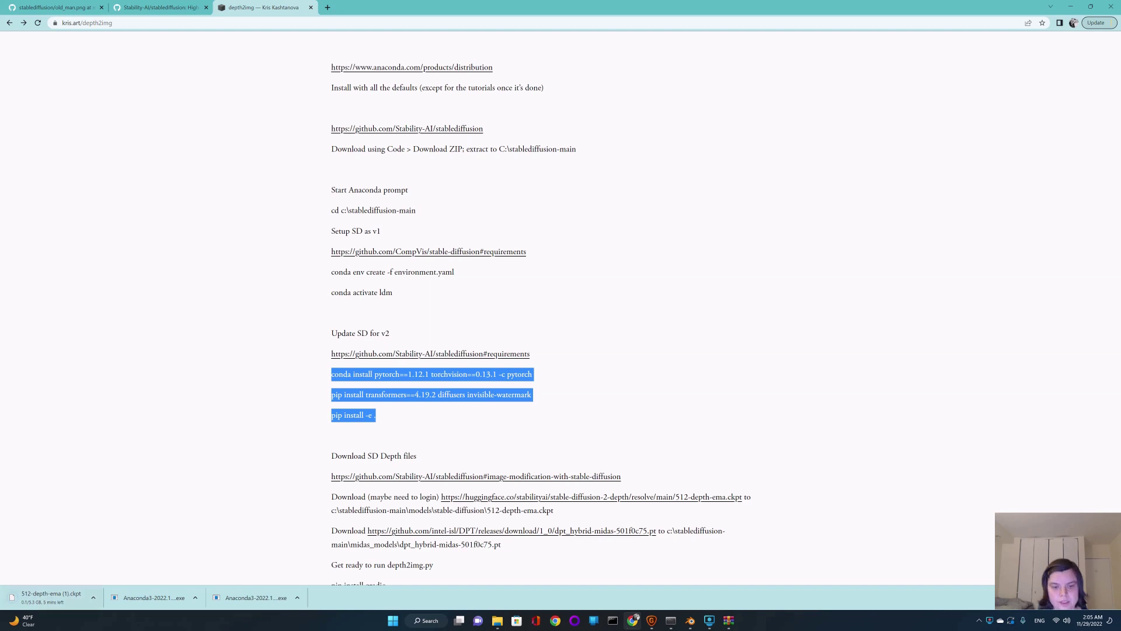
scroll(561, 306, "down", 1)
scroll(561, 306, "down", 1)
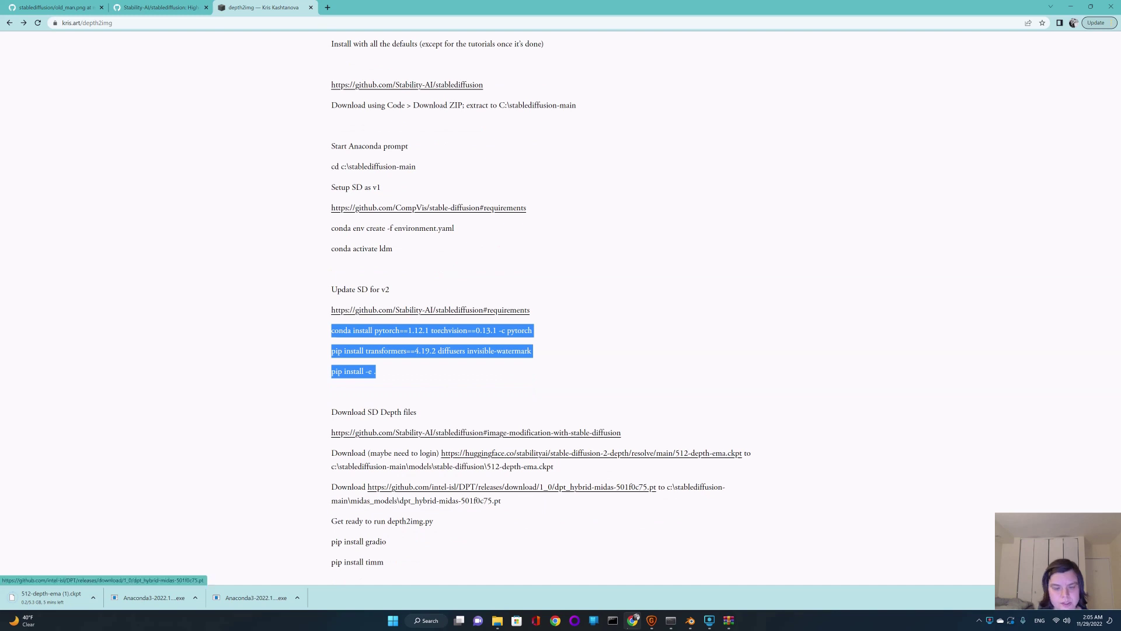
left_click(511, 487)
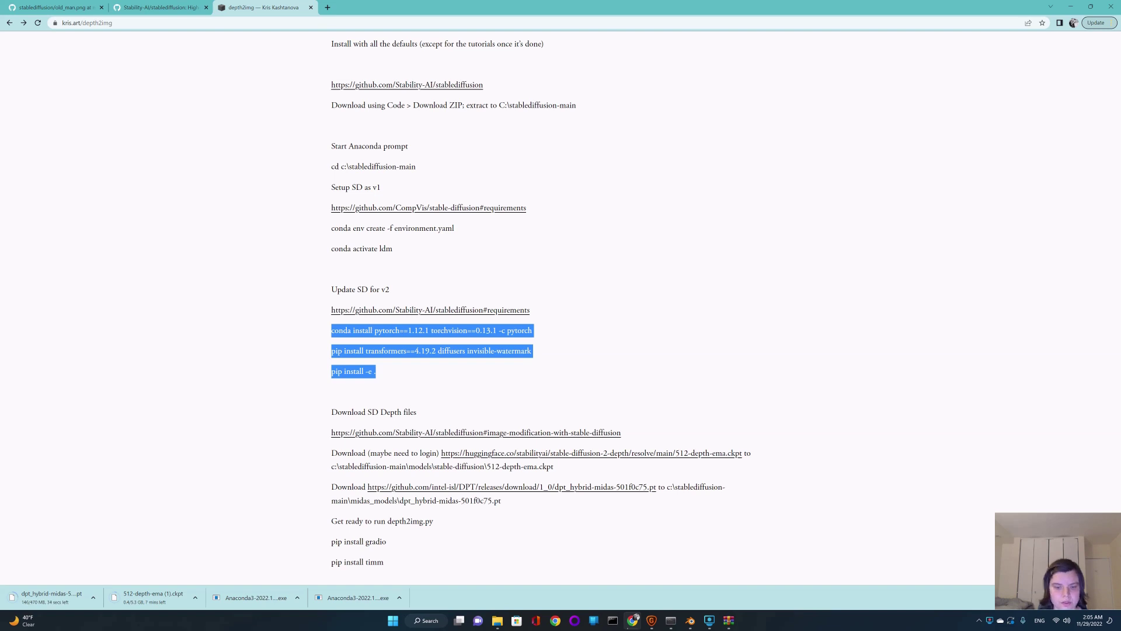
Switch to File Explorer, reopen stablediffusion-main from the C: drive and arrange the window beside the download instructions.
key("alt+Tab")
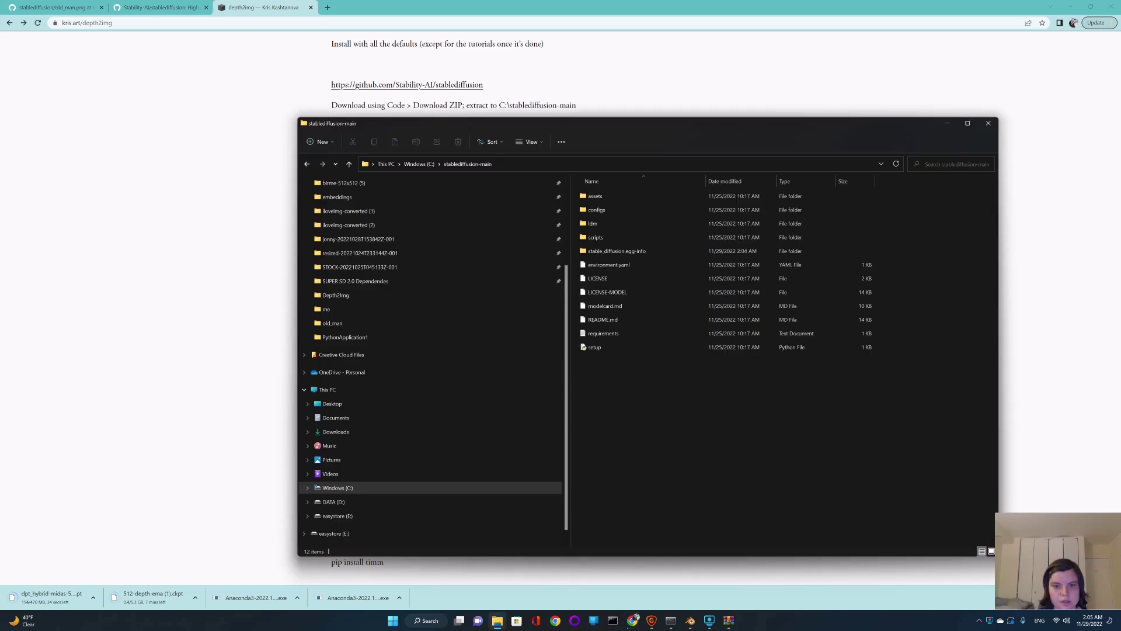
left_click(337, 488)
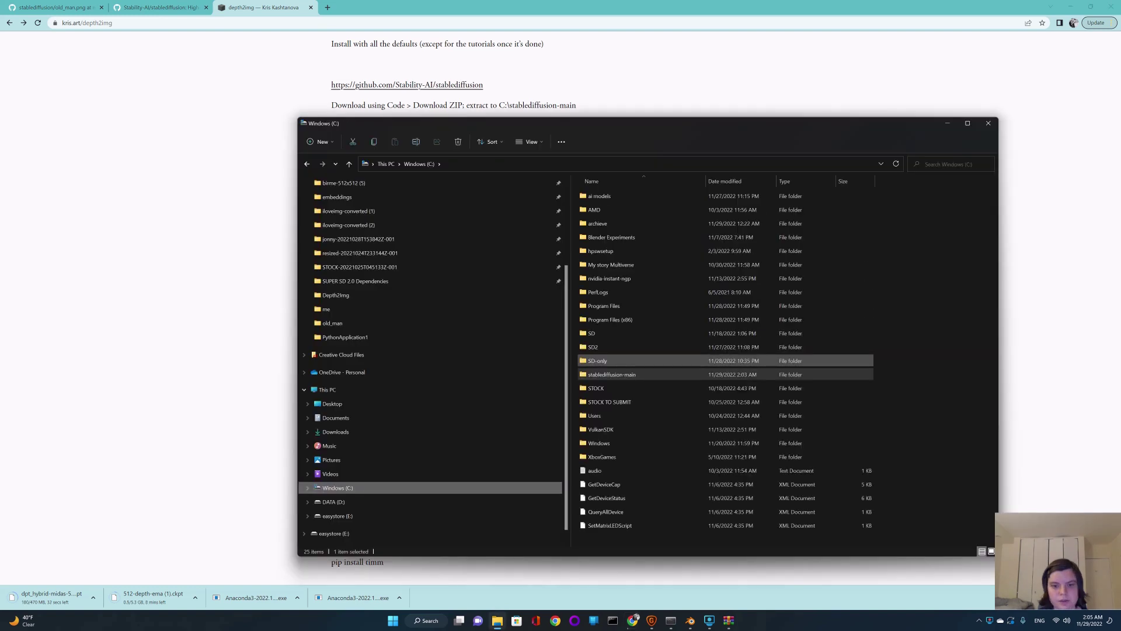
key("Return")
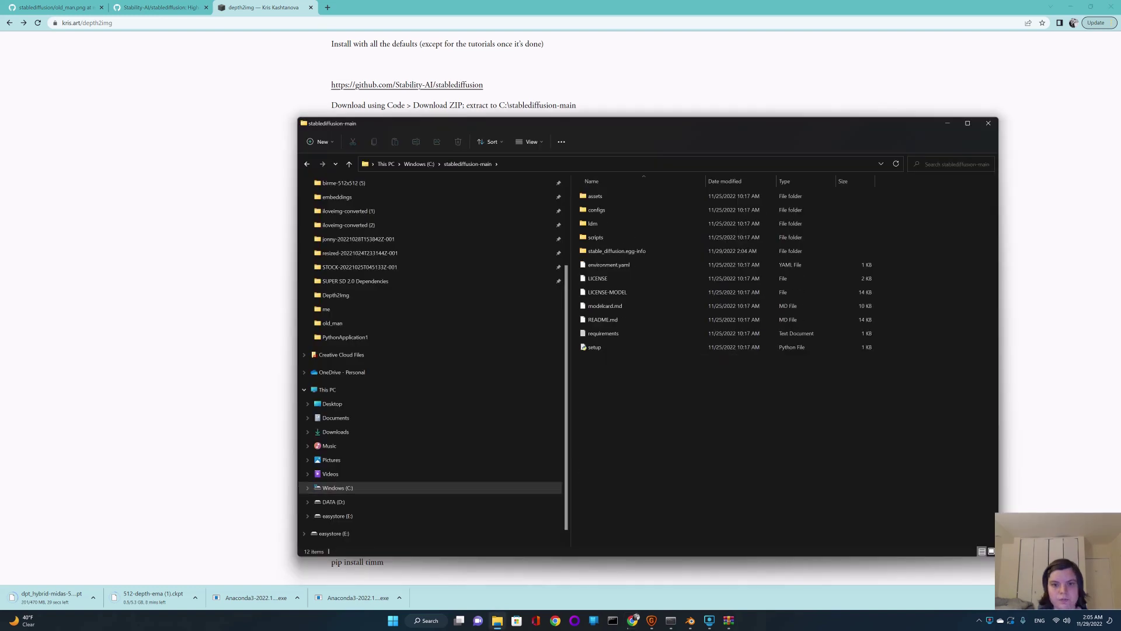
left_click_drag(562, 134, 662, 81)
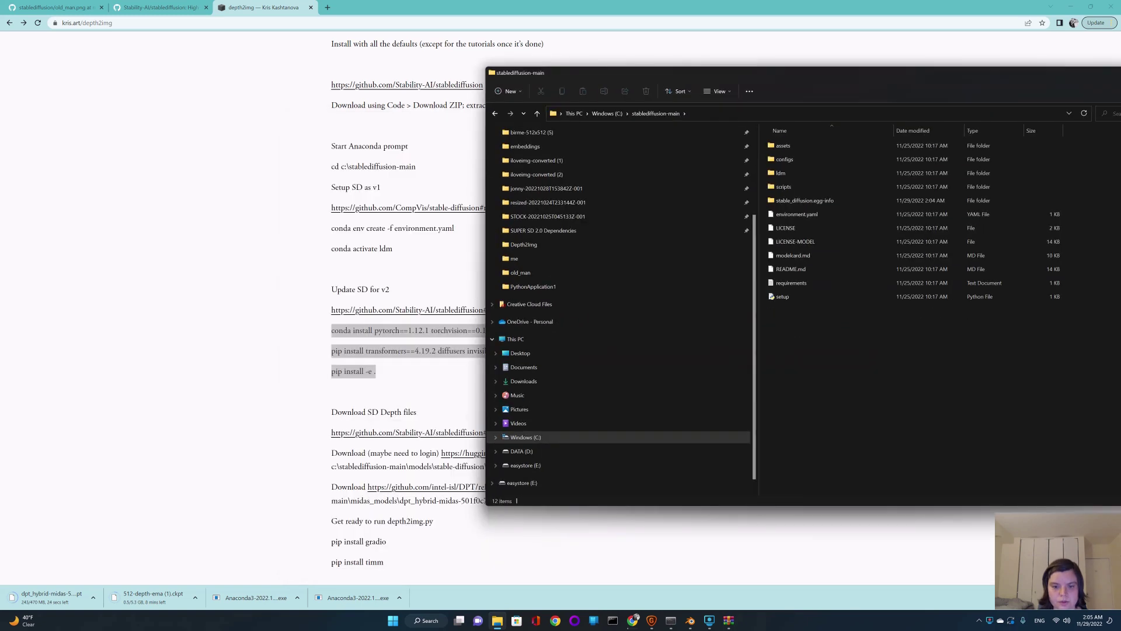
left_click_drag(486, 463, 705, 462)
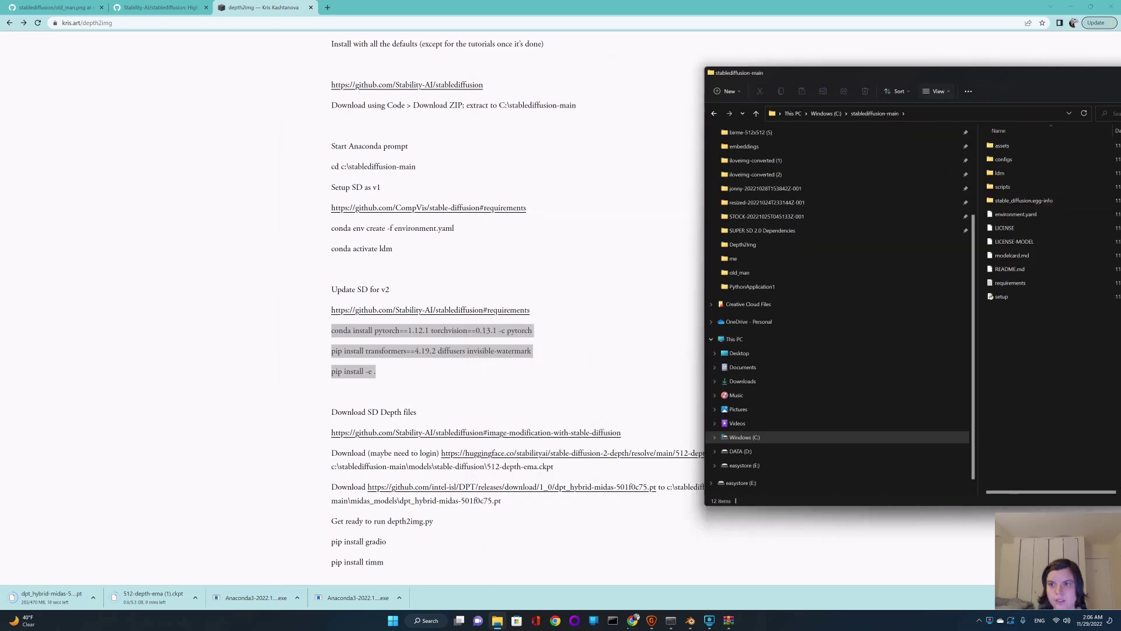
Move and shrink the stablediffusion-main folder window so the SD Depth download instructions on the page stay readable.
left_click_drag(936, 80, 755, 27)
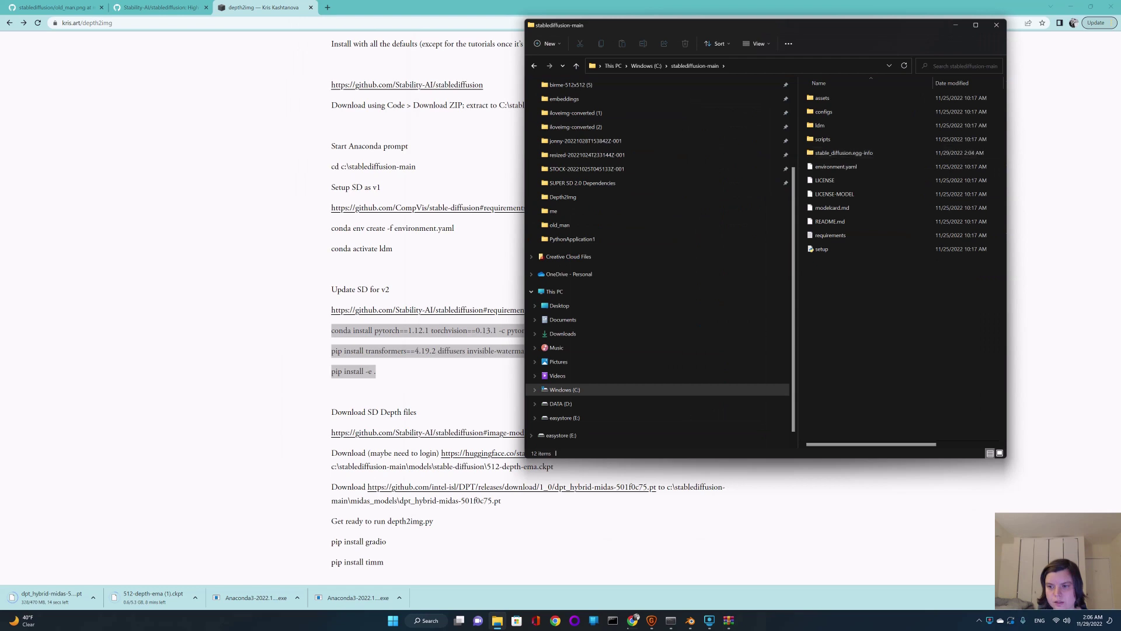
left_click_drag(1007, 234, 920, 233)
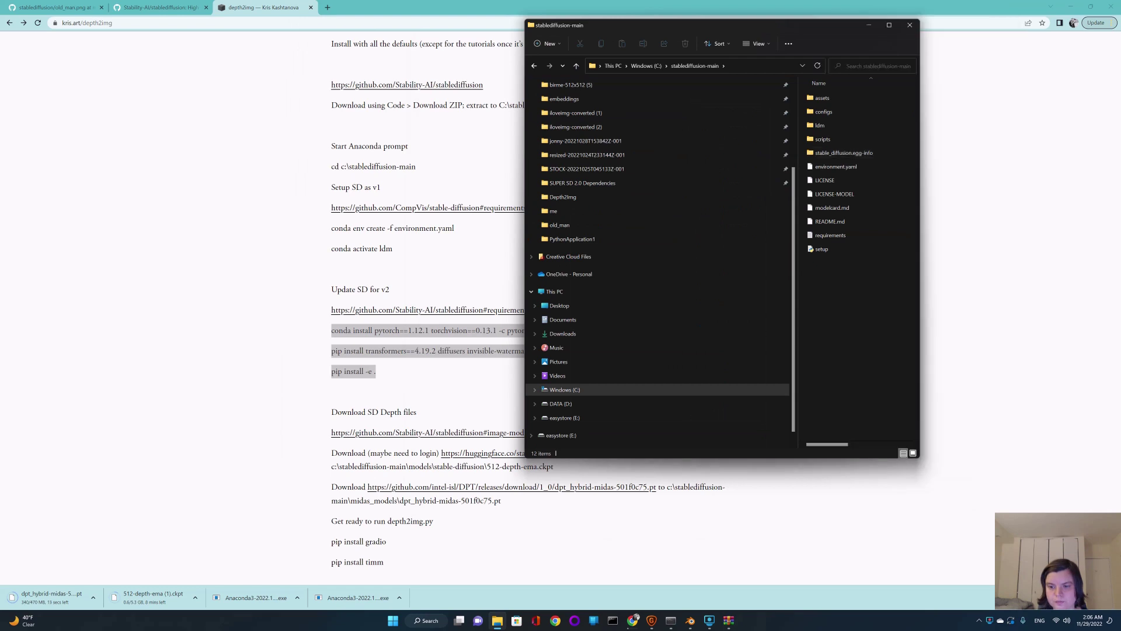
left_click_drag(792, 459, 791, 400)
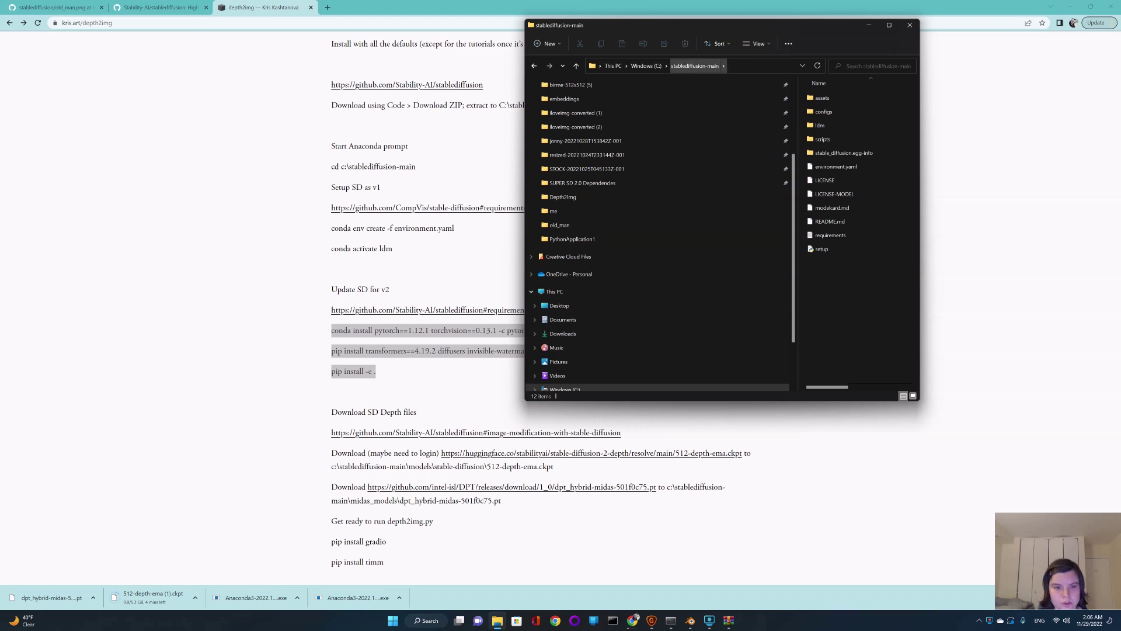
Create a new folder named models inside stablediffusion-main.
right_click(825, 296)
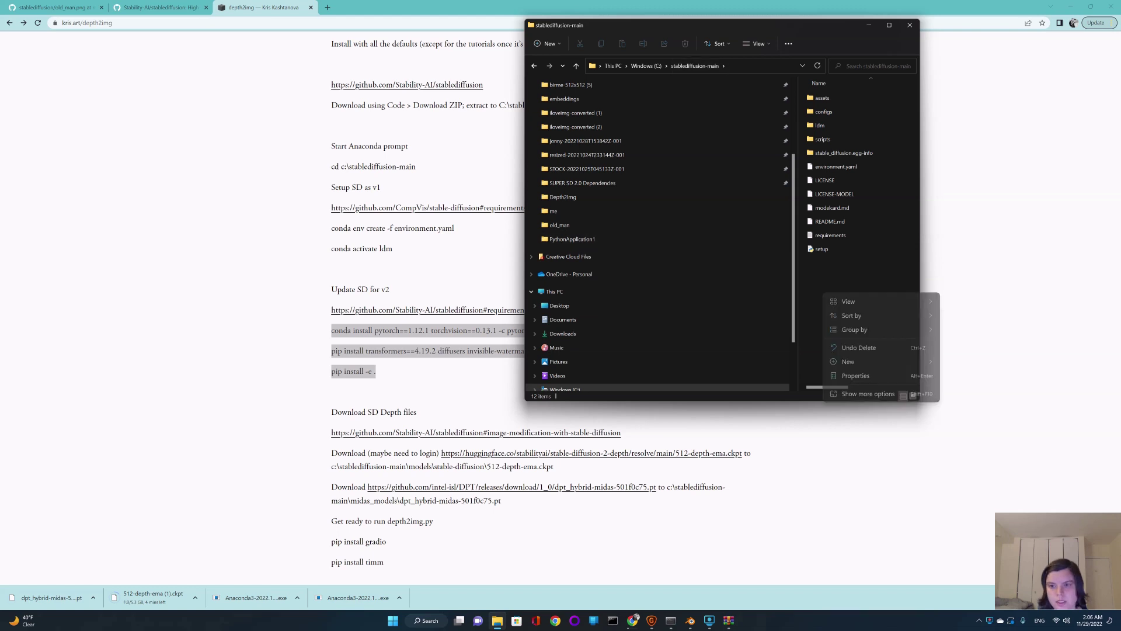
mouse_move(853, 361)
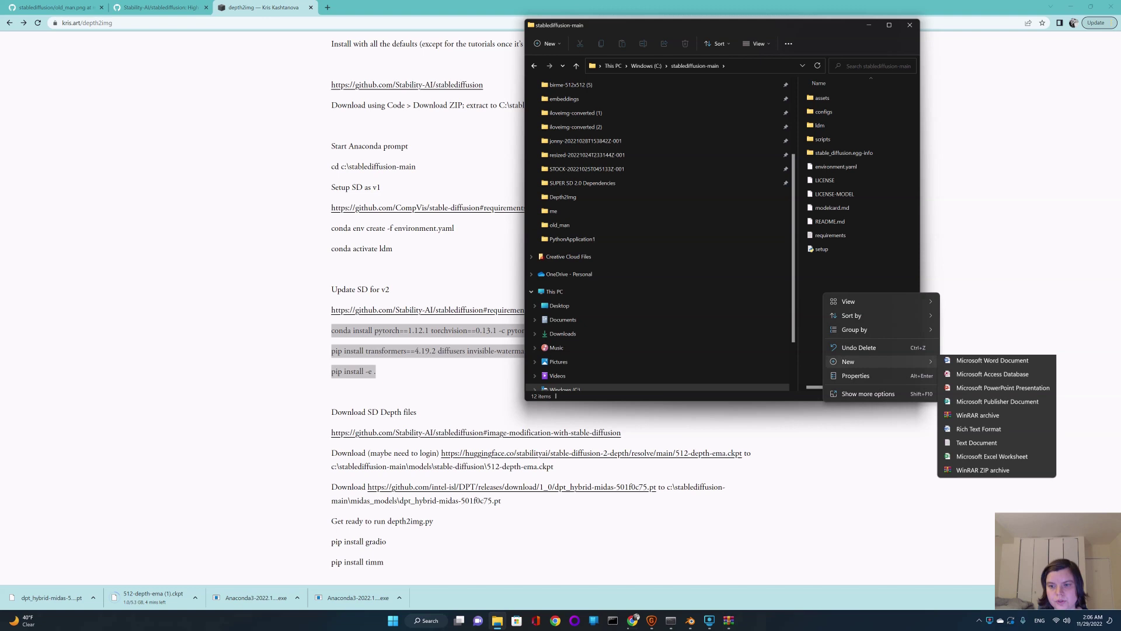
left_click(967, 361)
type("m")
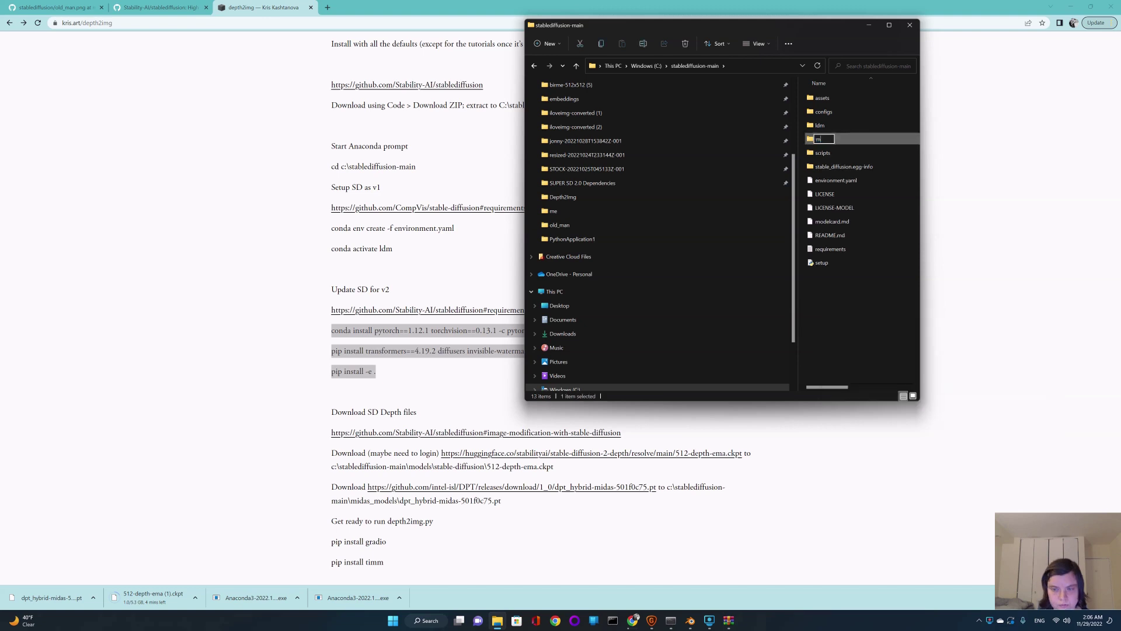
type("odels")
double_click(825, 139)
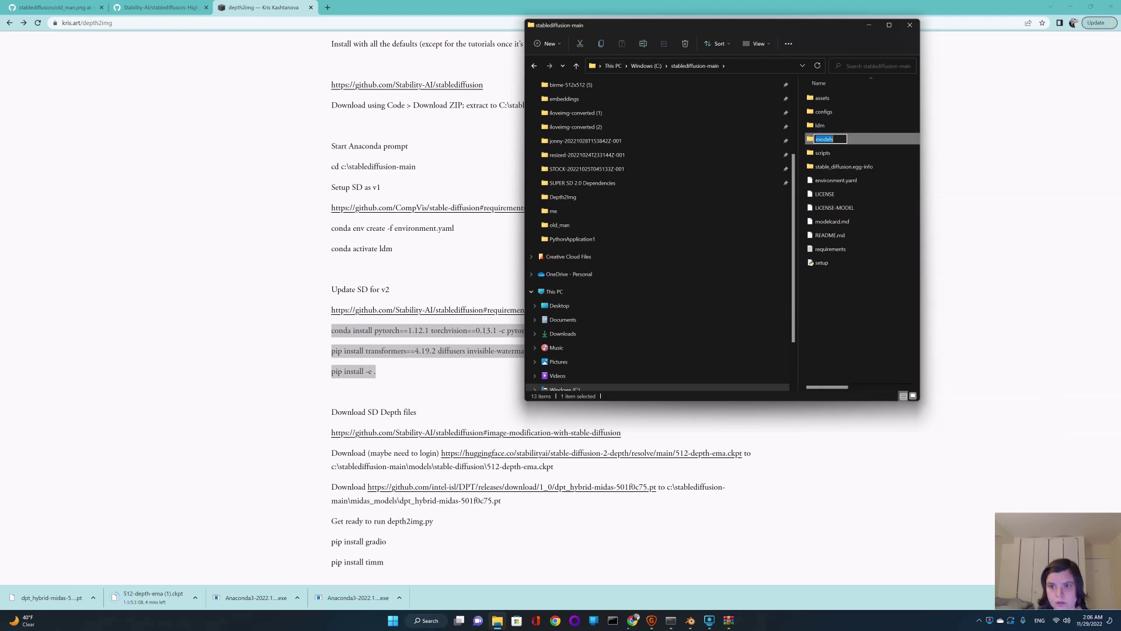
key("Return")
Create a subfolder named stable-diffusion inside the models folder and open it.
double_click(825, 139)
right_click(835, 208)
left_click(867, 276)
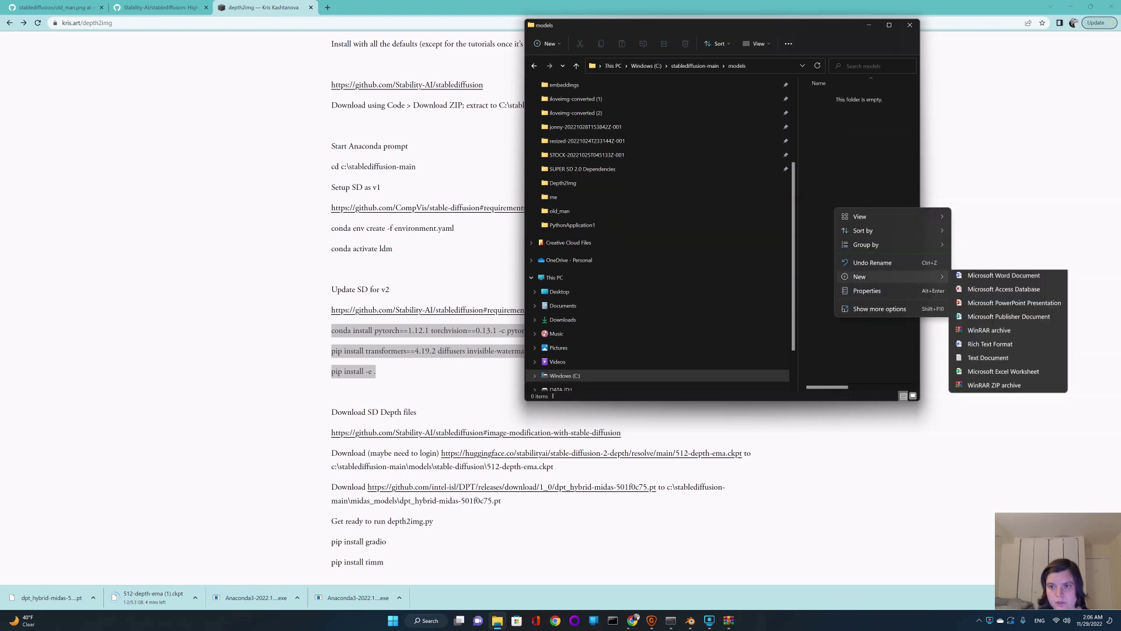
key("ctrl+shift+n")
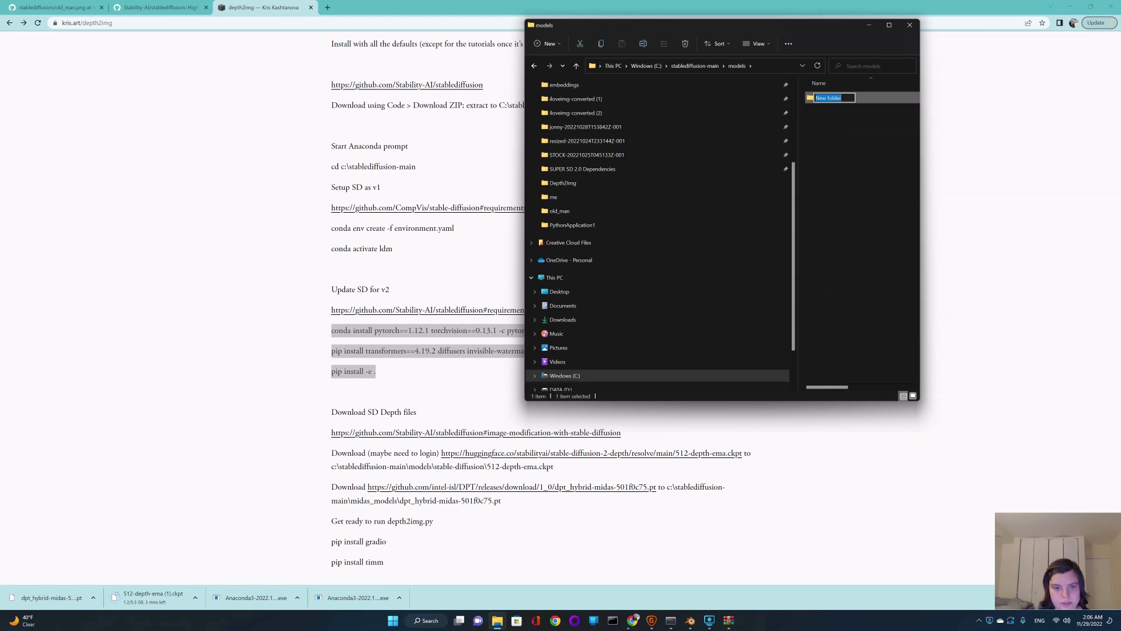
type("st")
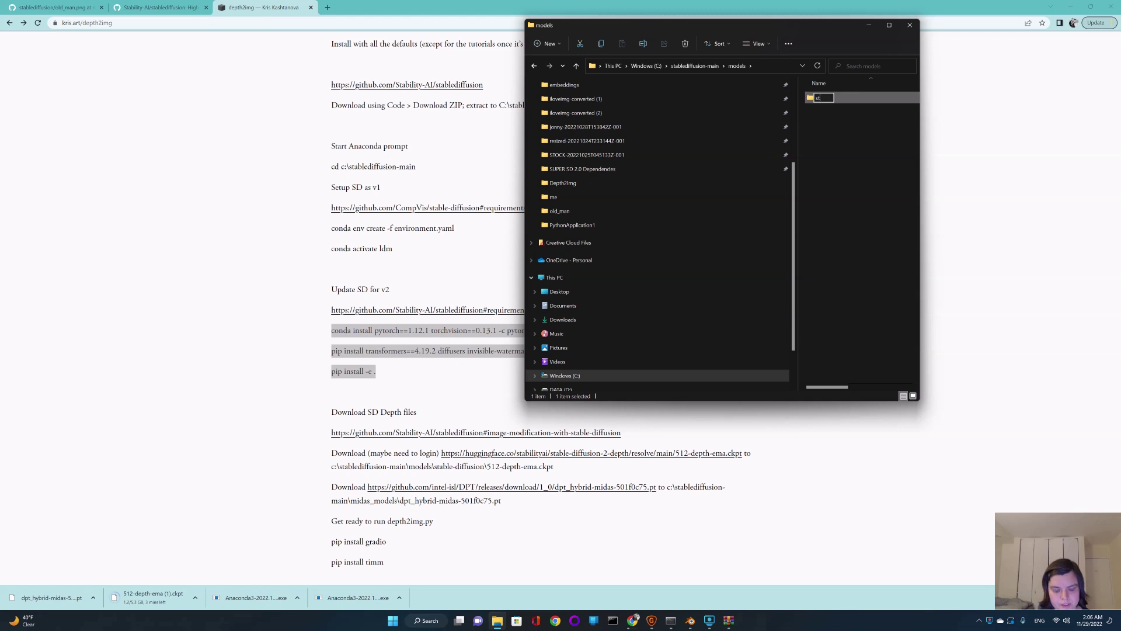
type("able-diffu")
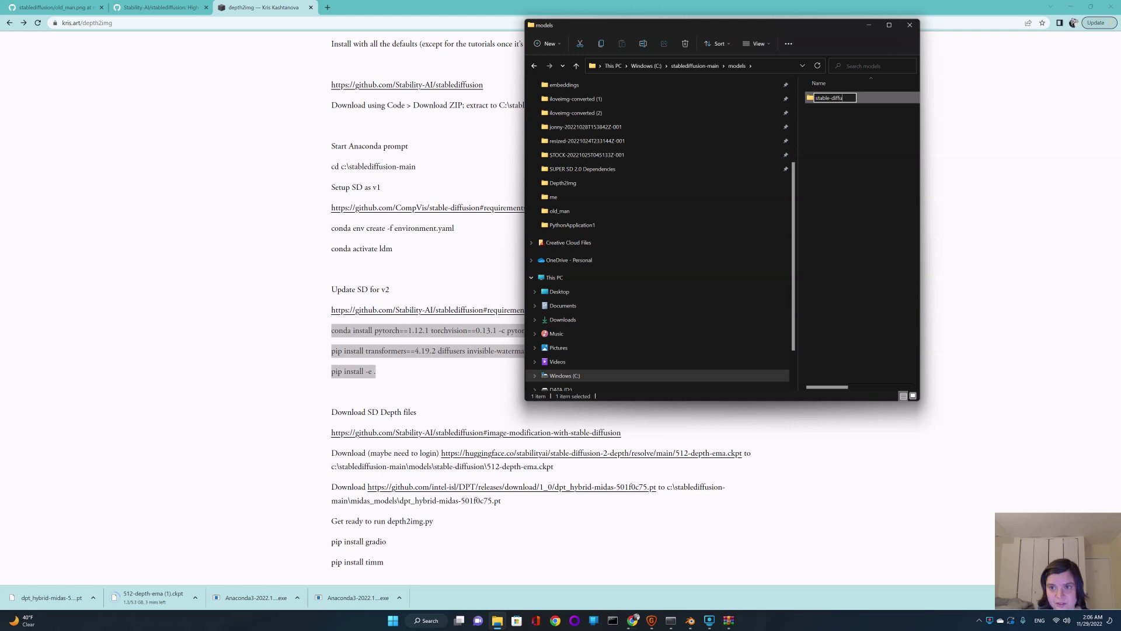
type("sion")
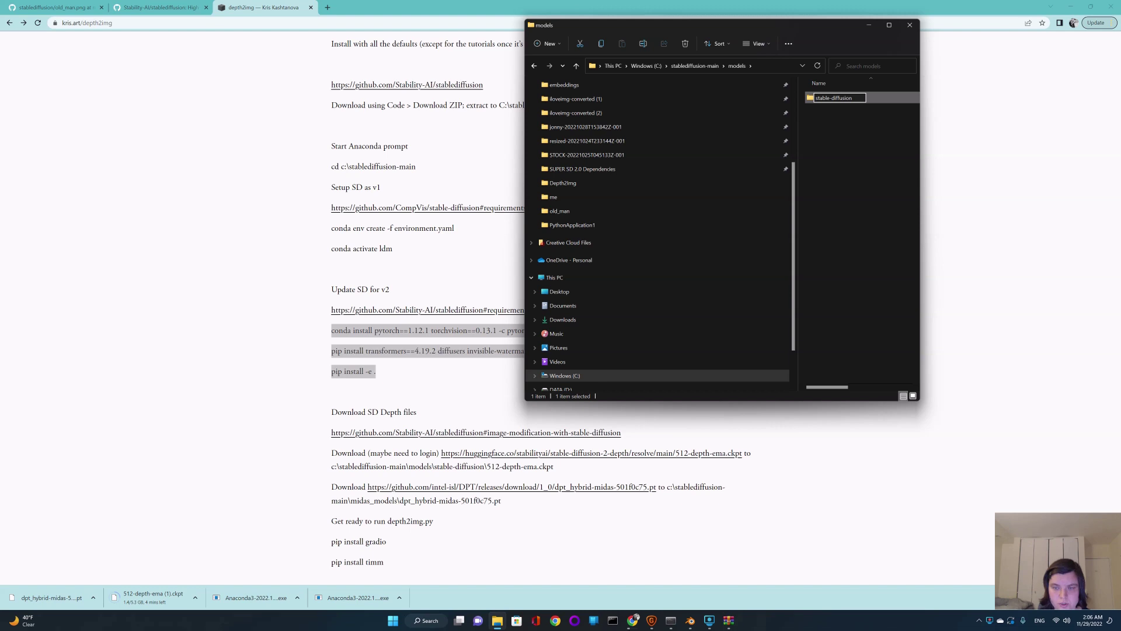
key("Return")
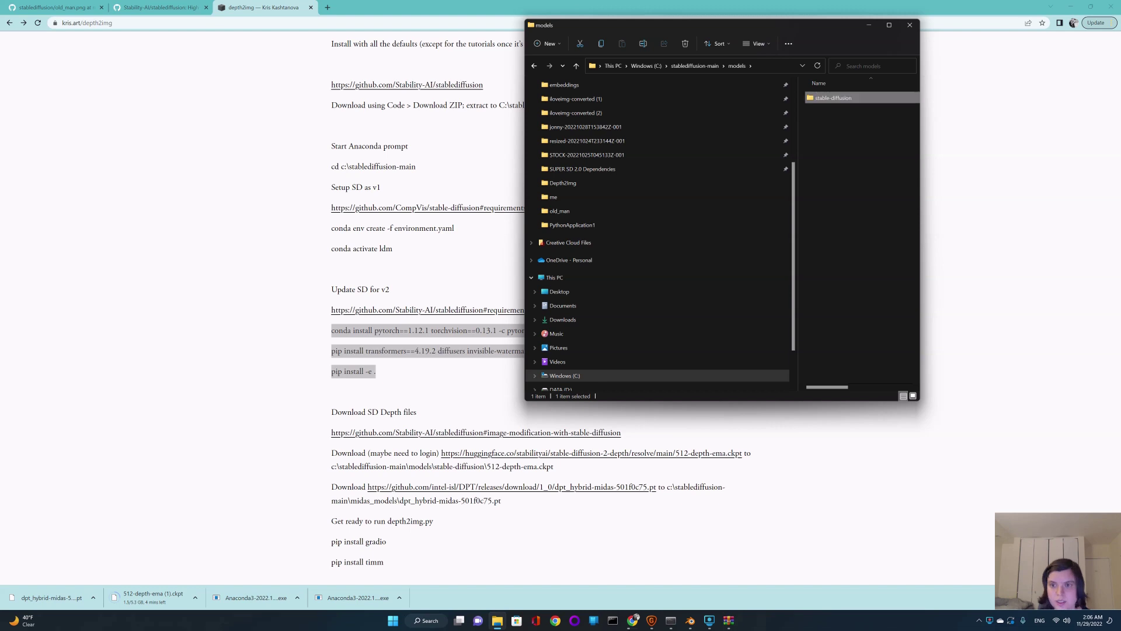
key("Return")
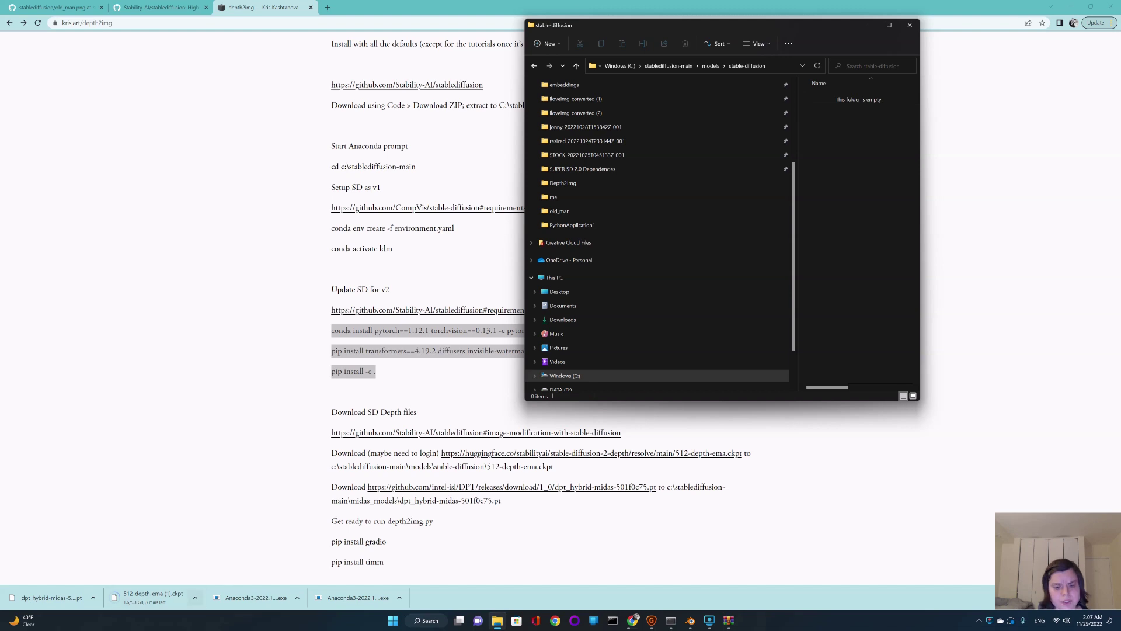
Copy the 512-depth-ema.ckpt file from the Downloads folder.
key("alt+Tab")
key("alt+Tab")
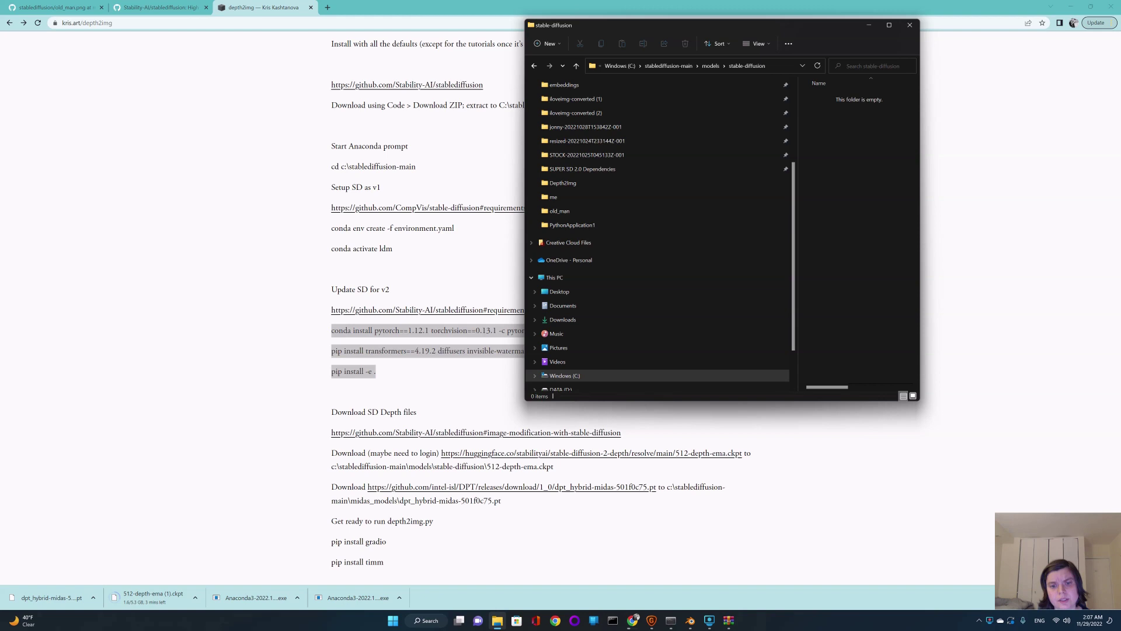
left_click(562, 319)
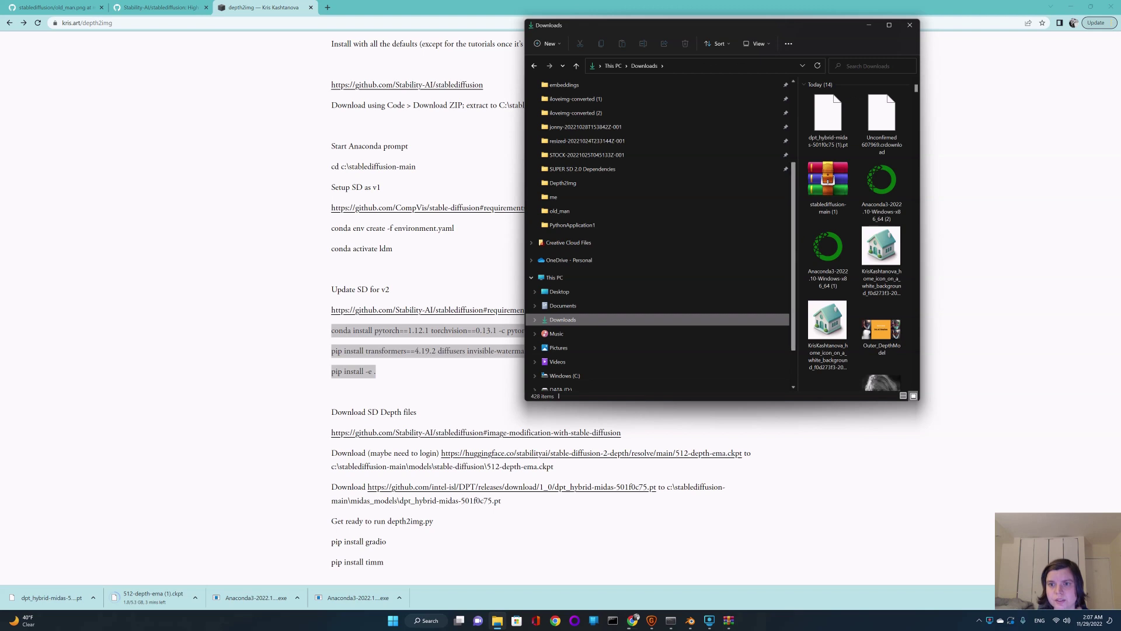
left_click_drag(799, 234, 670, 234)
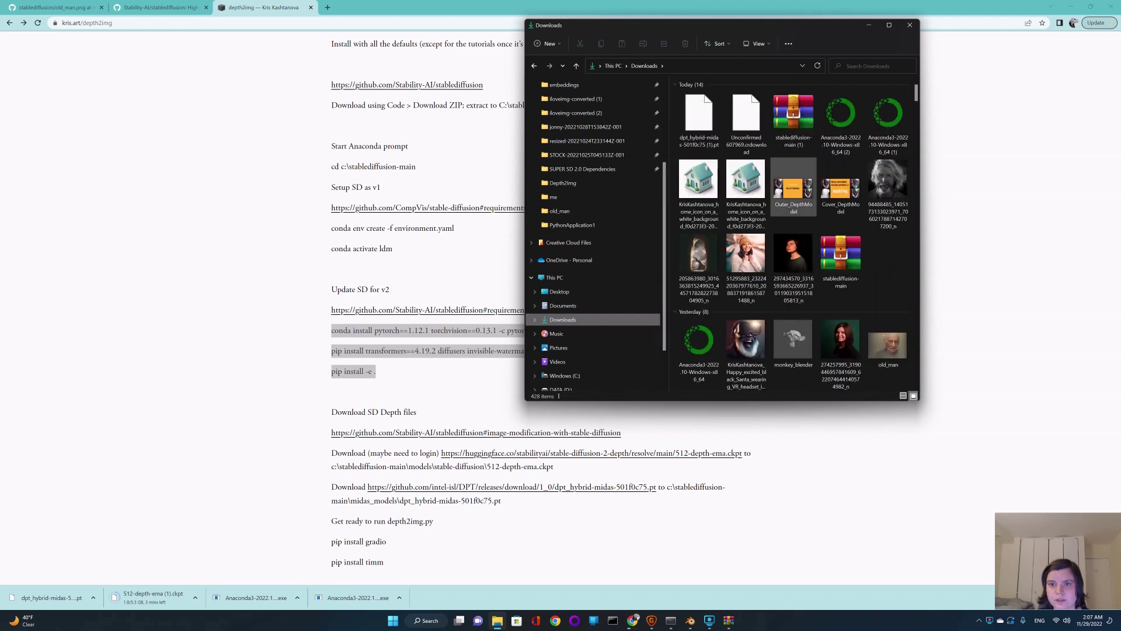
scroll(794, 205, "down", 5)
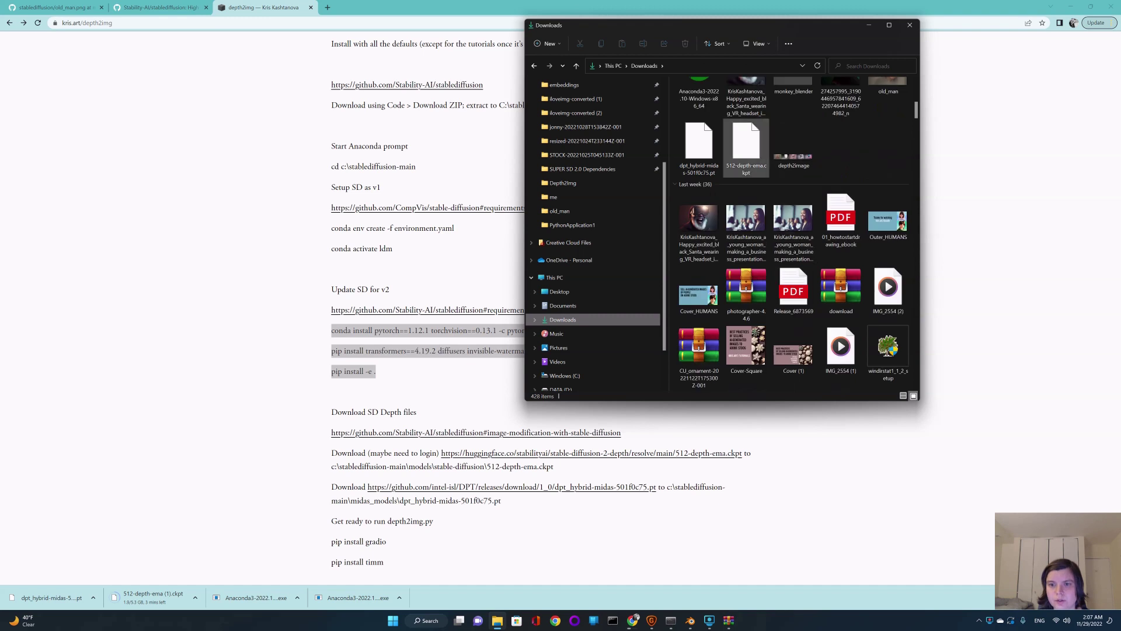
left_click(748, 146)
right_click(750, 142)
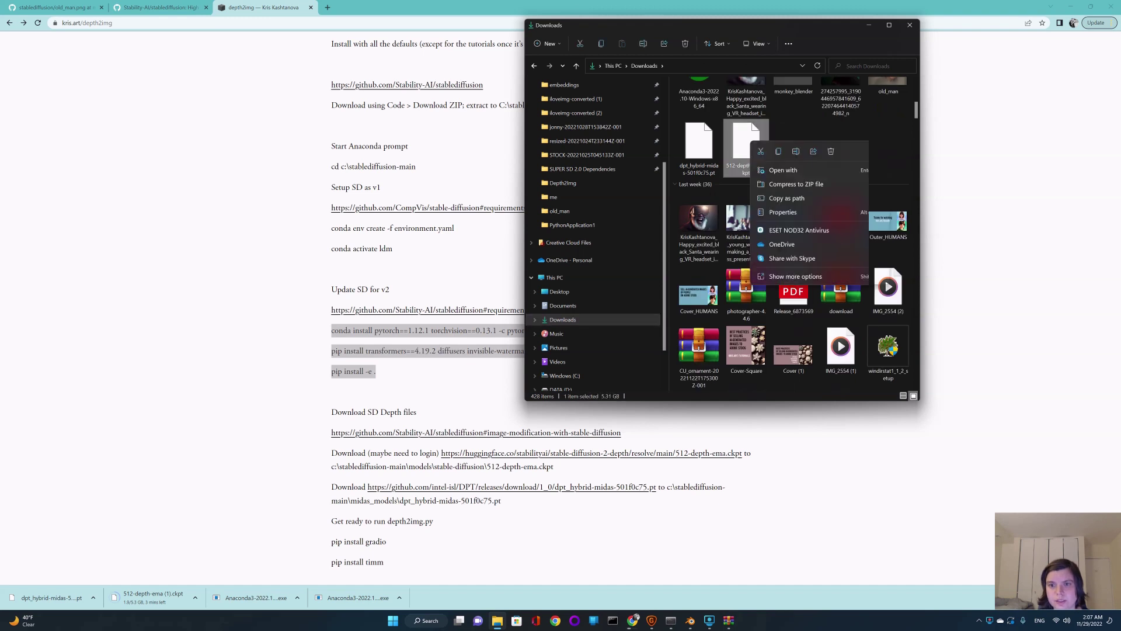
left_click(778, 151)
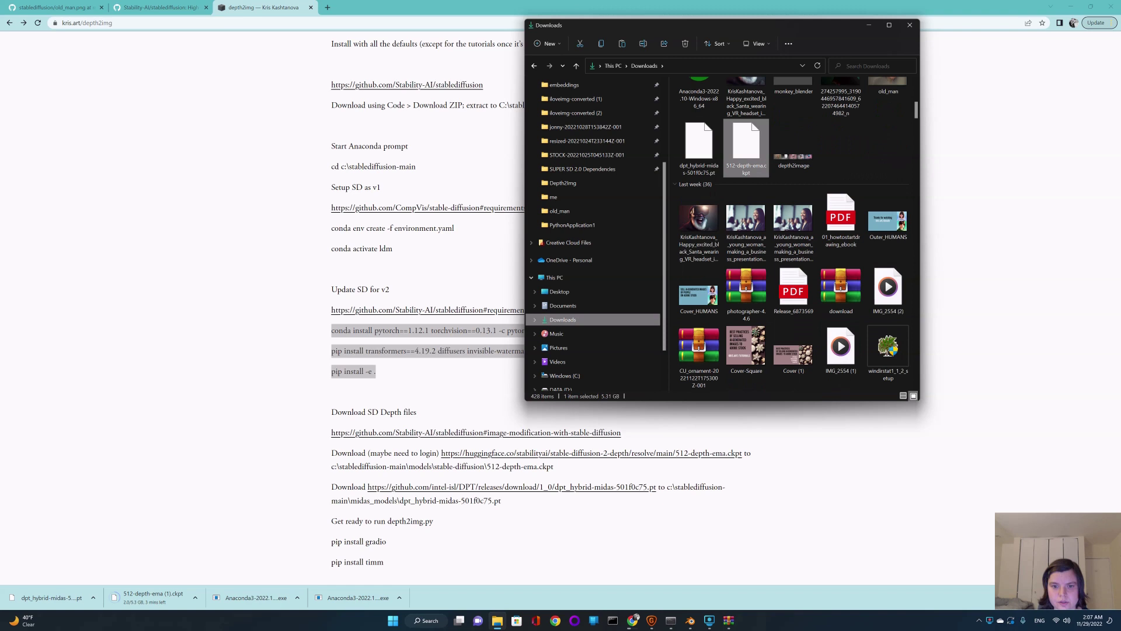
Paste the copied checkpoint into C:\stablediffusion-main\models\stable-diffusion.
left_click(562, 375)
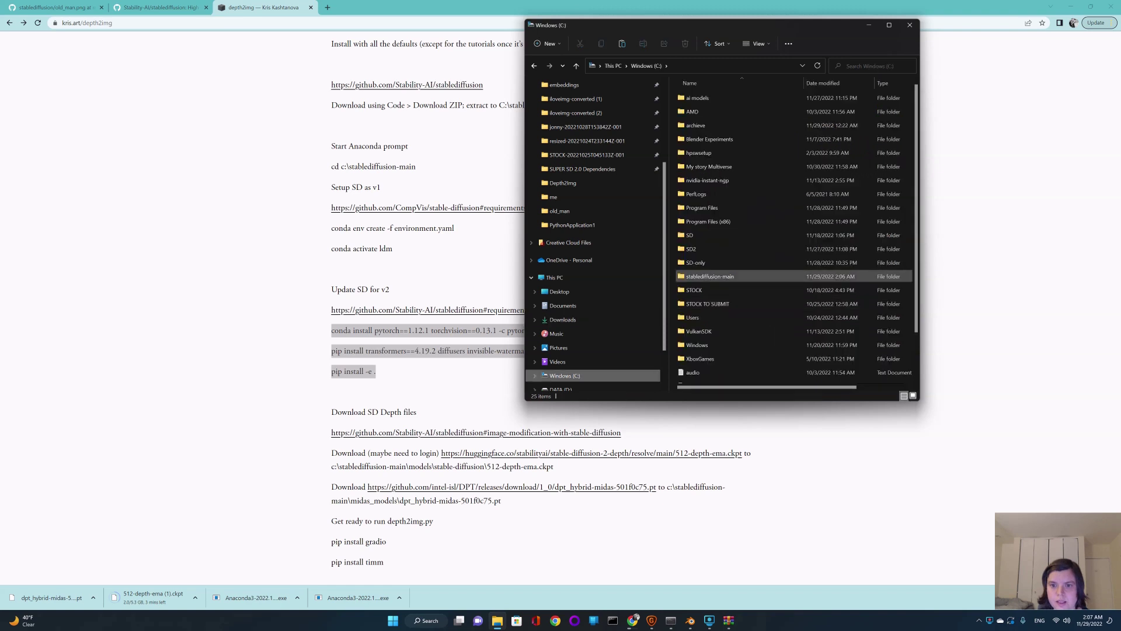
double_click(710, 277)
double_click(695, 139)
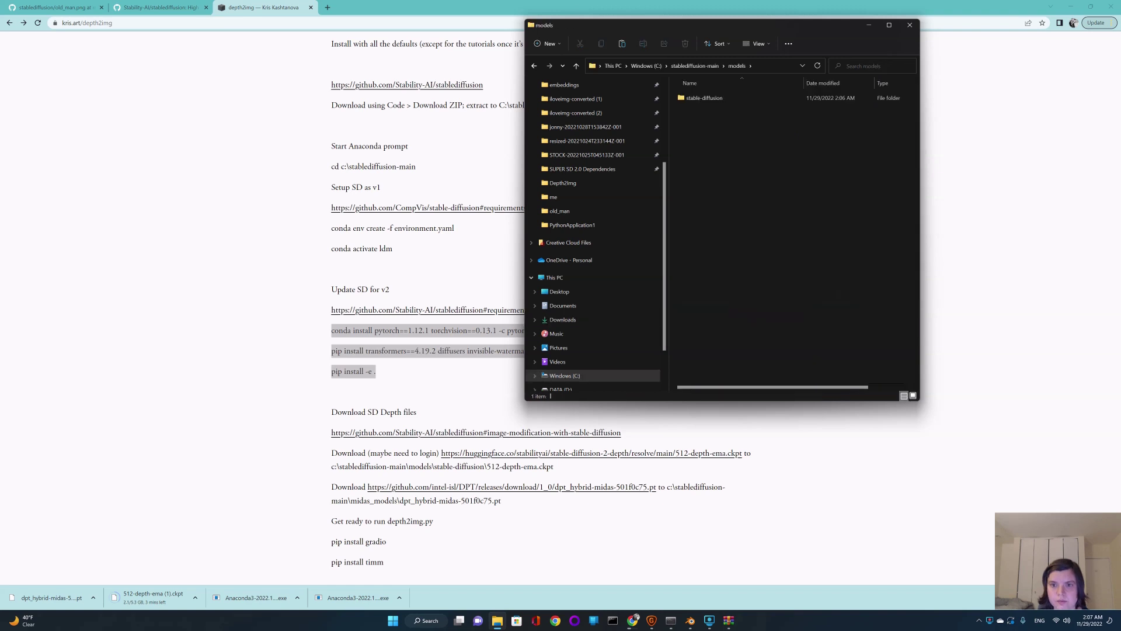
double_click(705, 98)
right_click(720, 151)
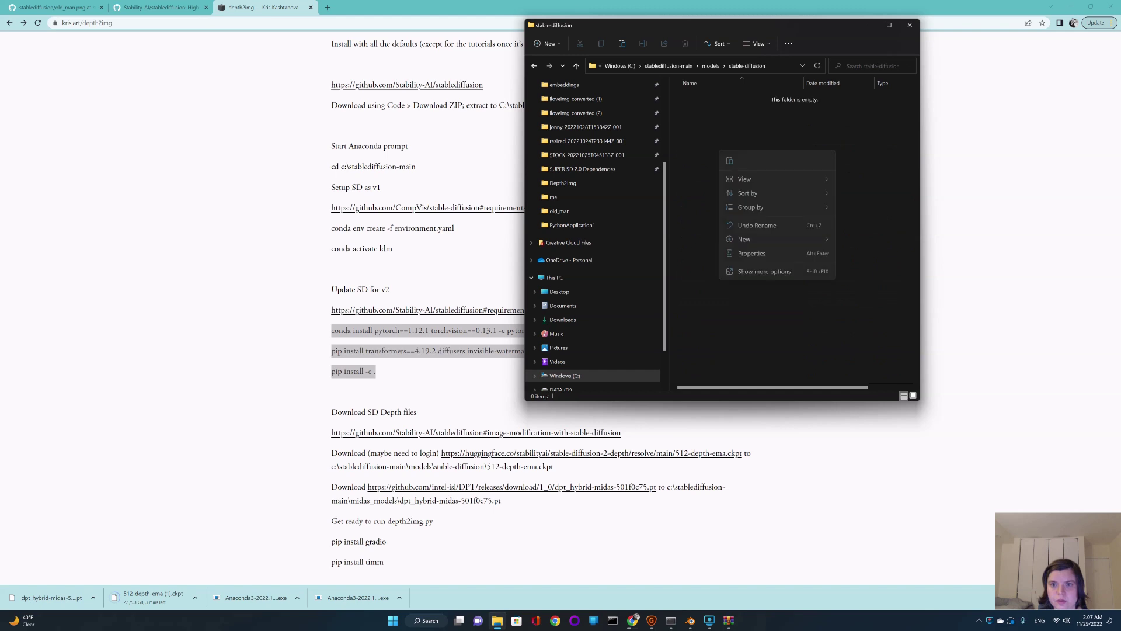
key("Escape")
key("ctrl+v")
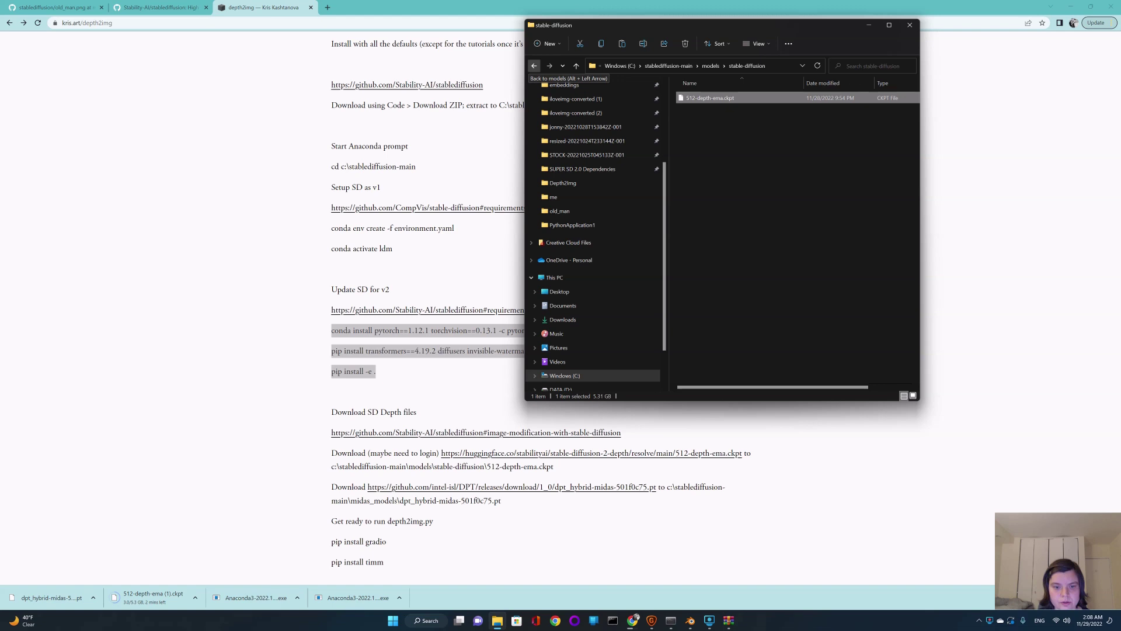
Go back to stablediffusion-main and create a new folder named midas_models there.
left_click(534, 66)
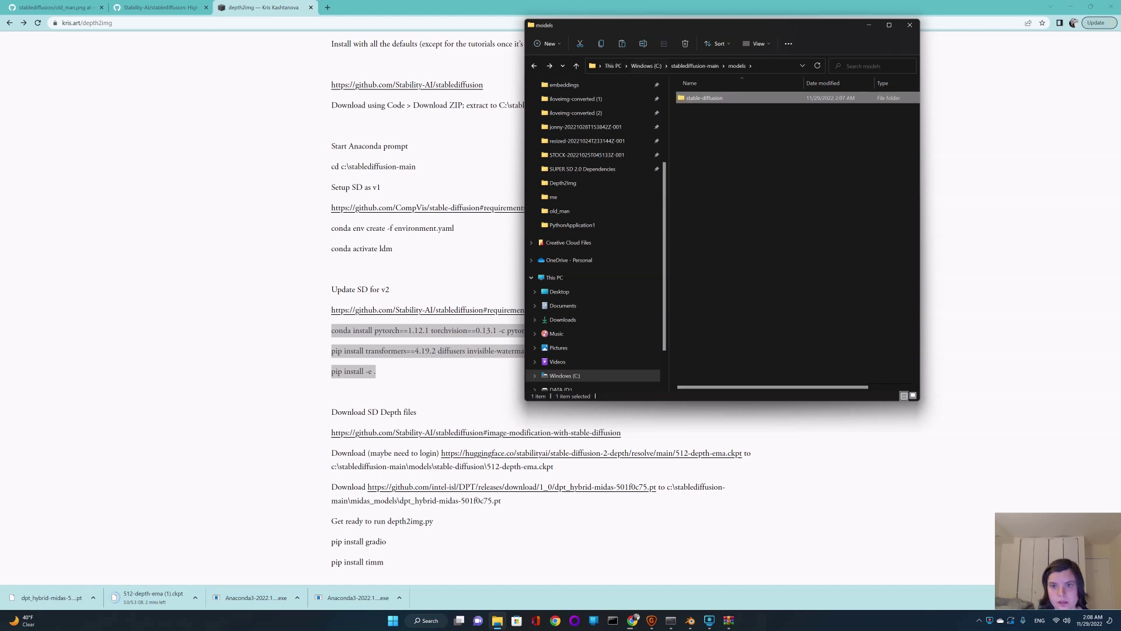
key("alt+Left")
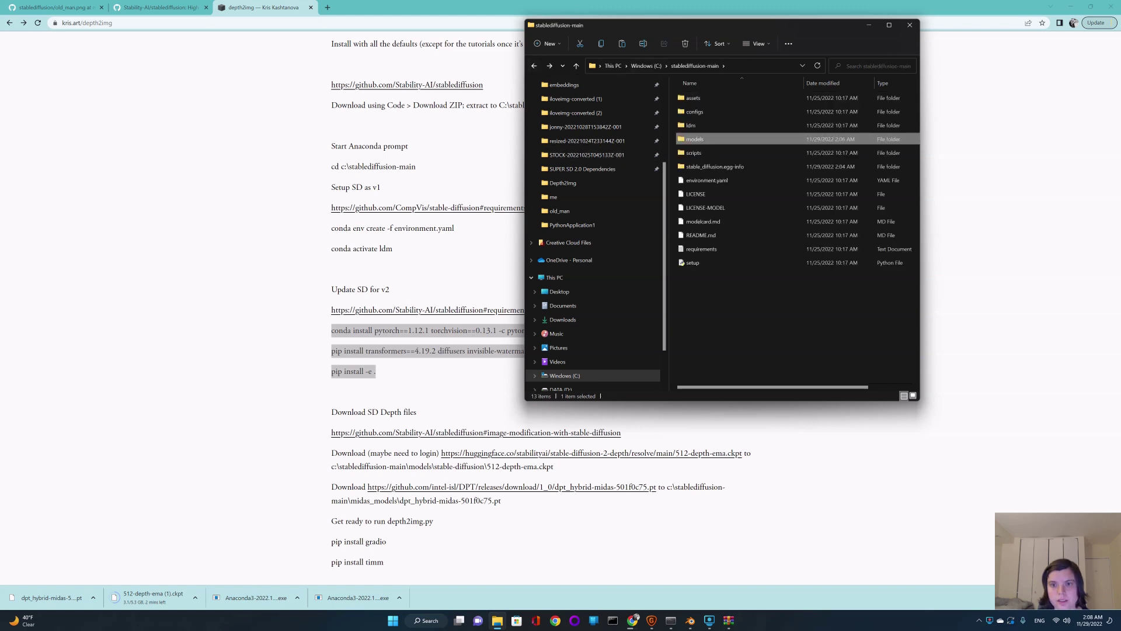
right_click(707, 324)
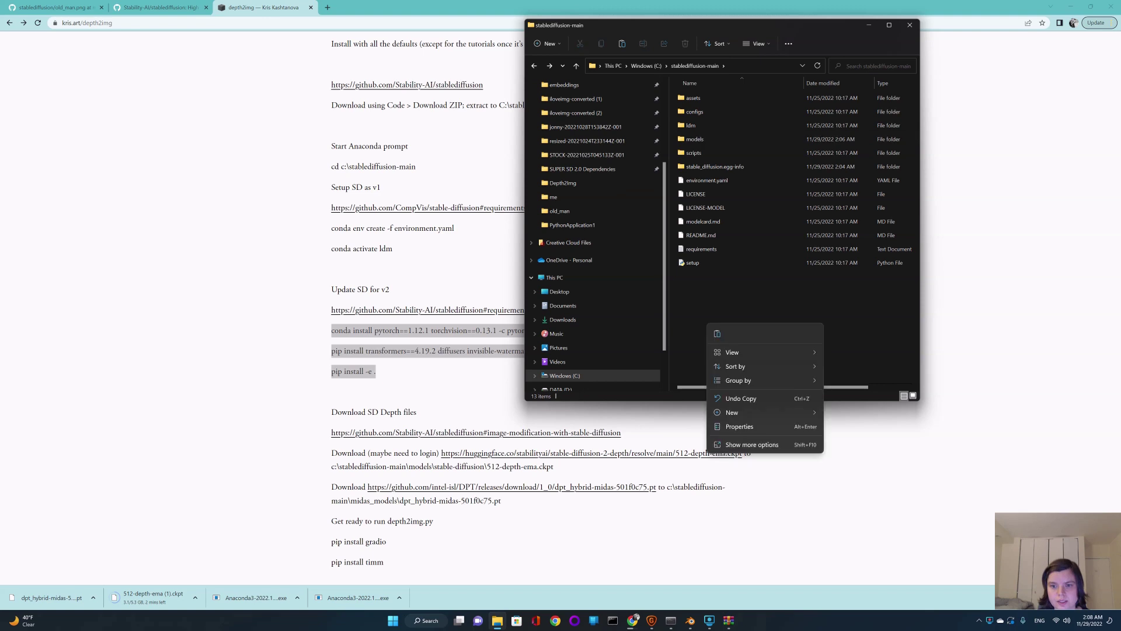
mouse_move(736, 412)
left_click(849, 414)
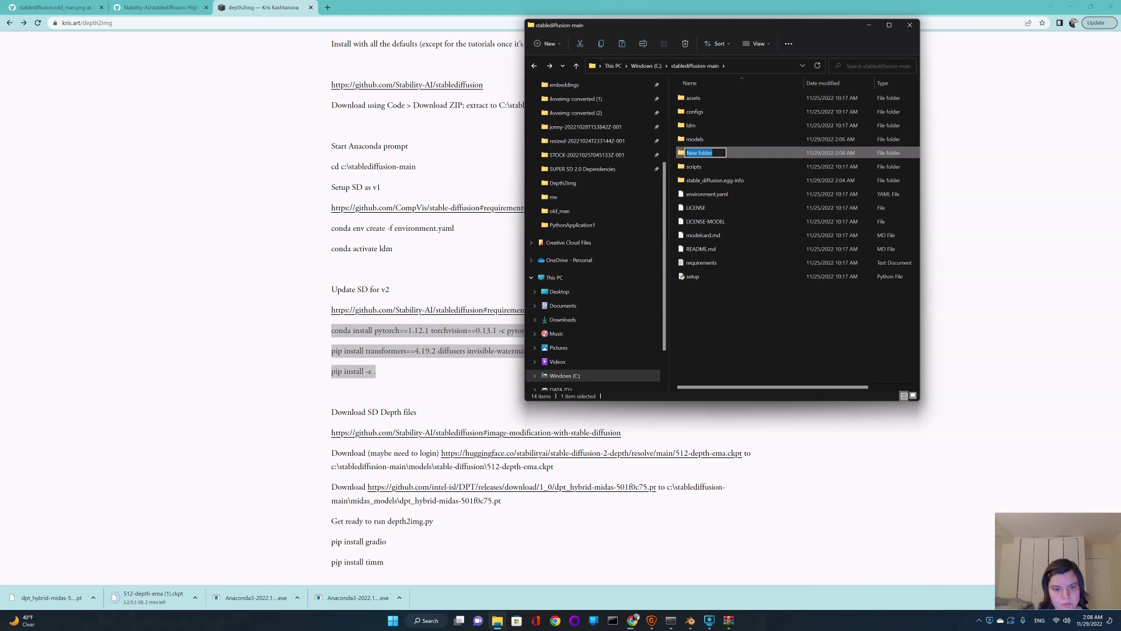
type("mid")
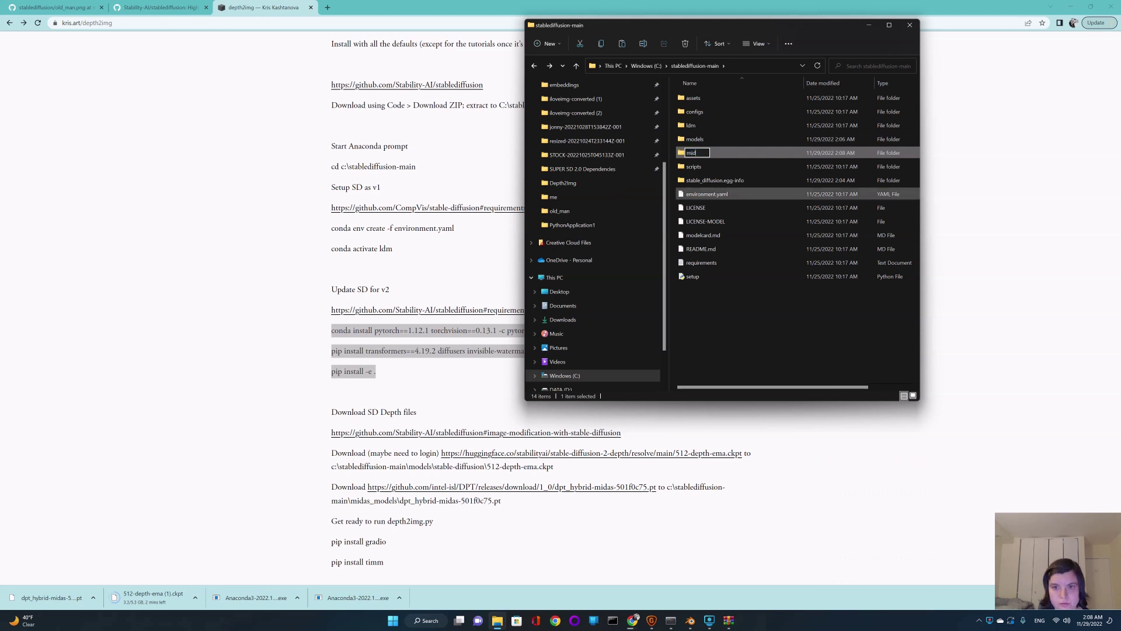
type("as_models")
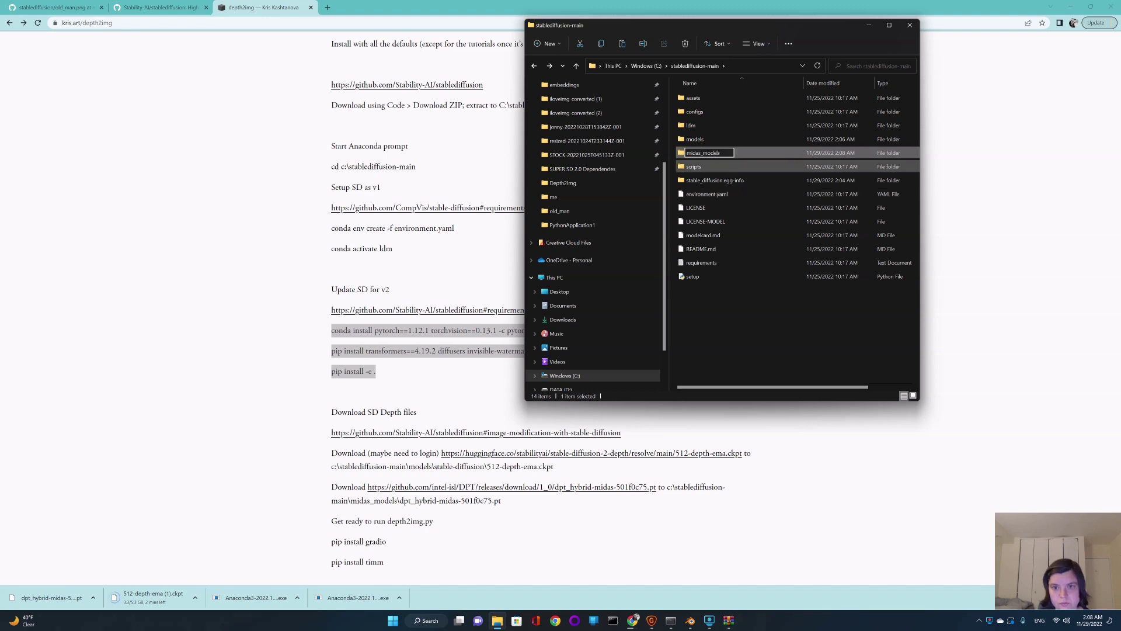
key("Return")
Copy the dpt_hybrid-midas-501f0c75.pt file from the Downloads folder.
double_click(694, 139)
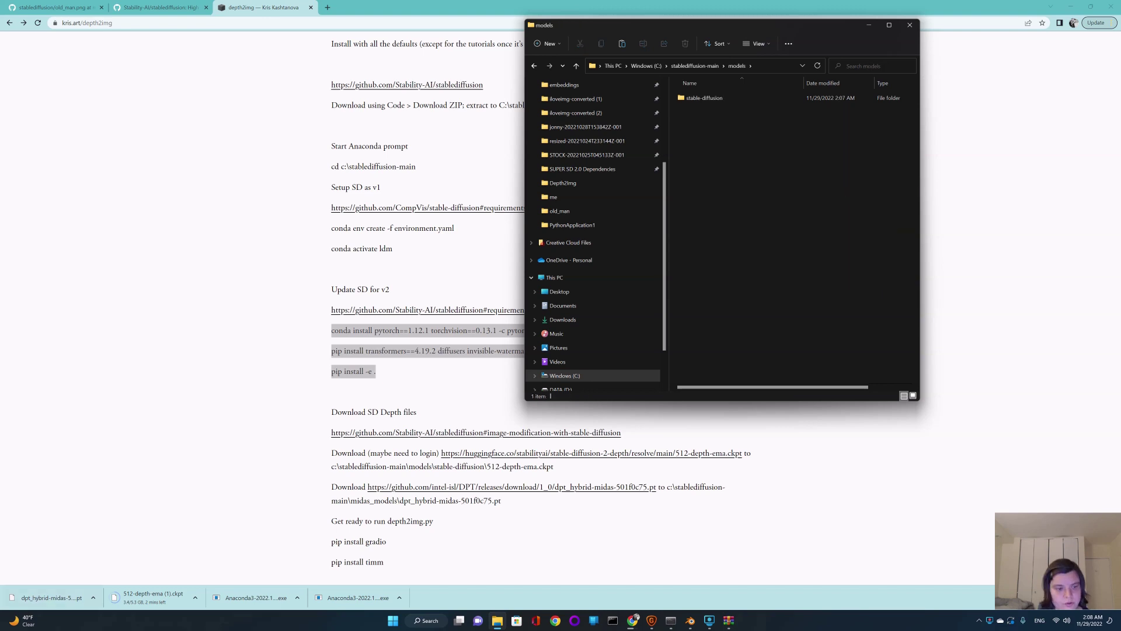
left_click_drag(51, 598, 181, 508)
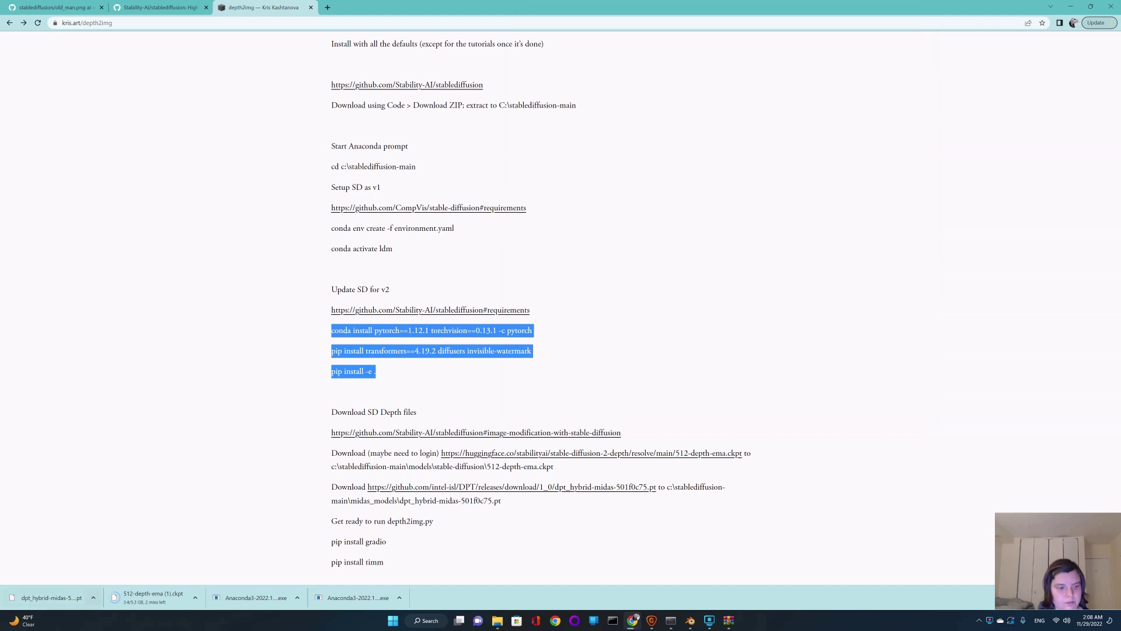
left_click(93, 598)
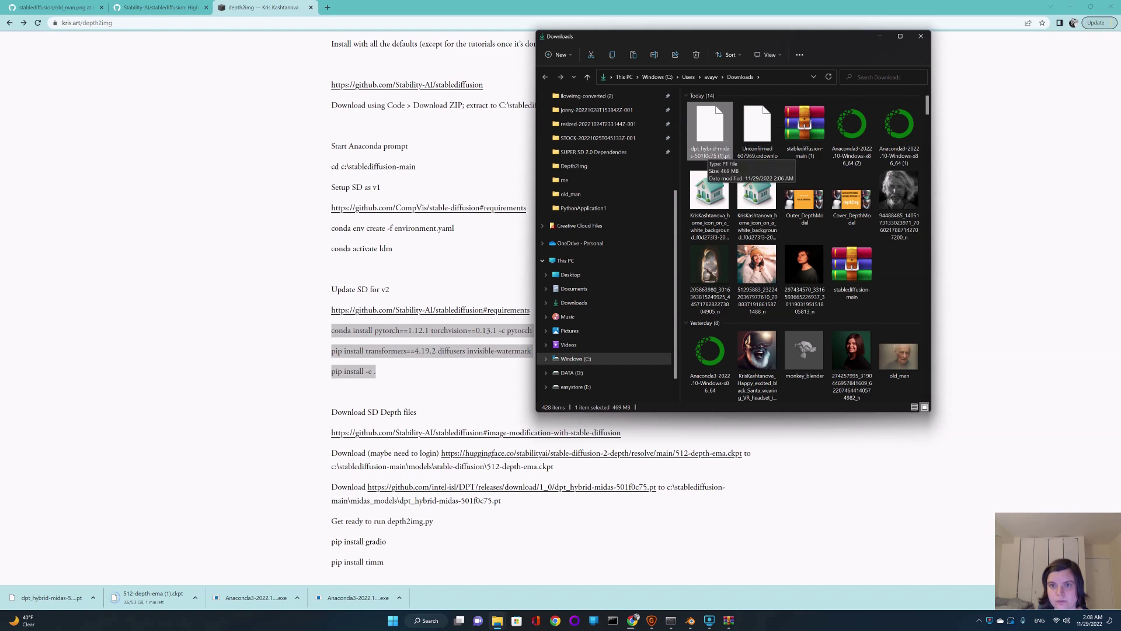
scroll(710, 152, "down", 1)
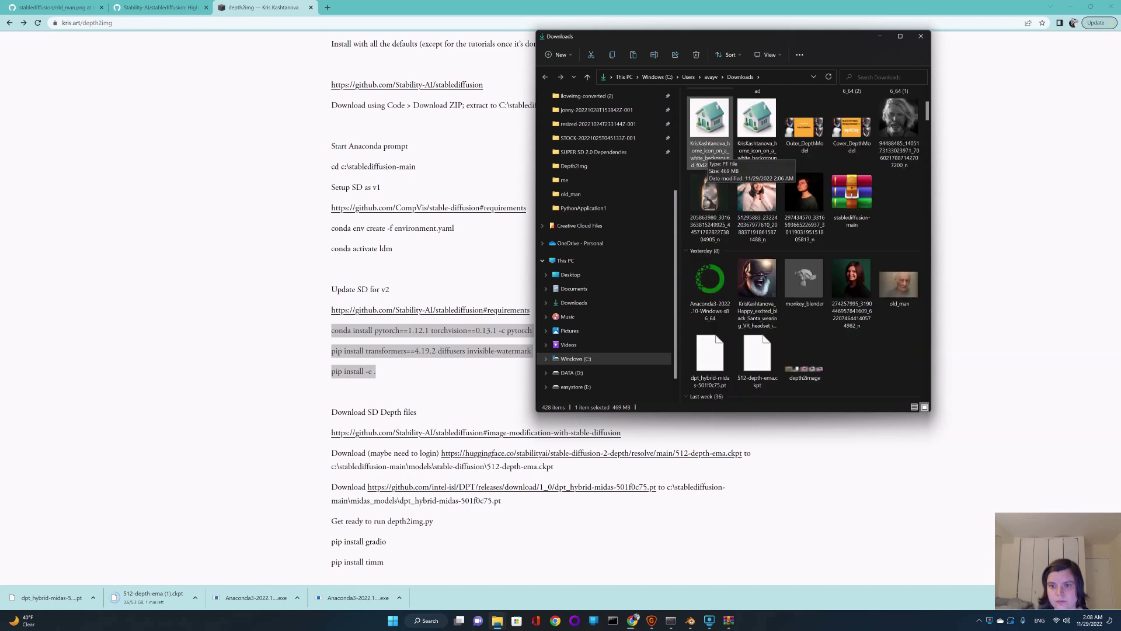
right_click(712, 341)
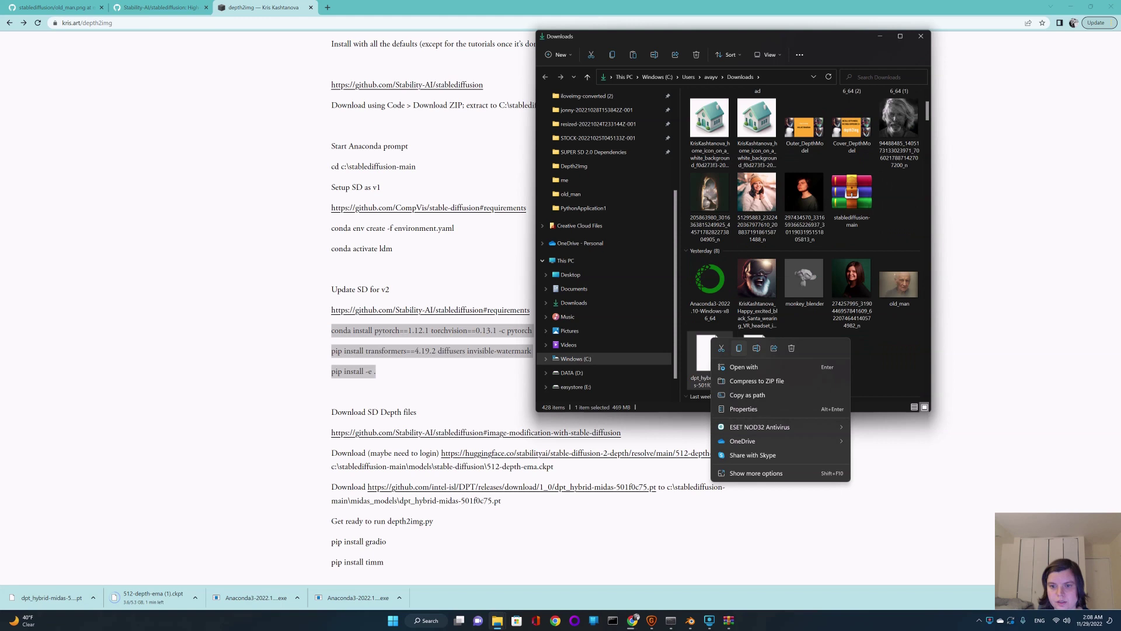
left_click(739, 348)
Paste the copied MiDaS file into C:\stablediffusion-main\midas_models.
left_click(498, 620)
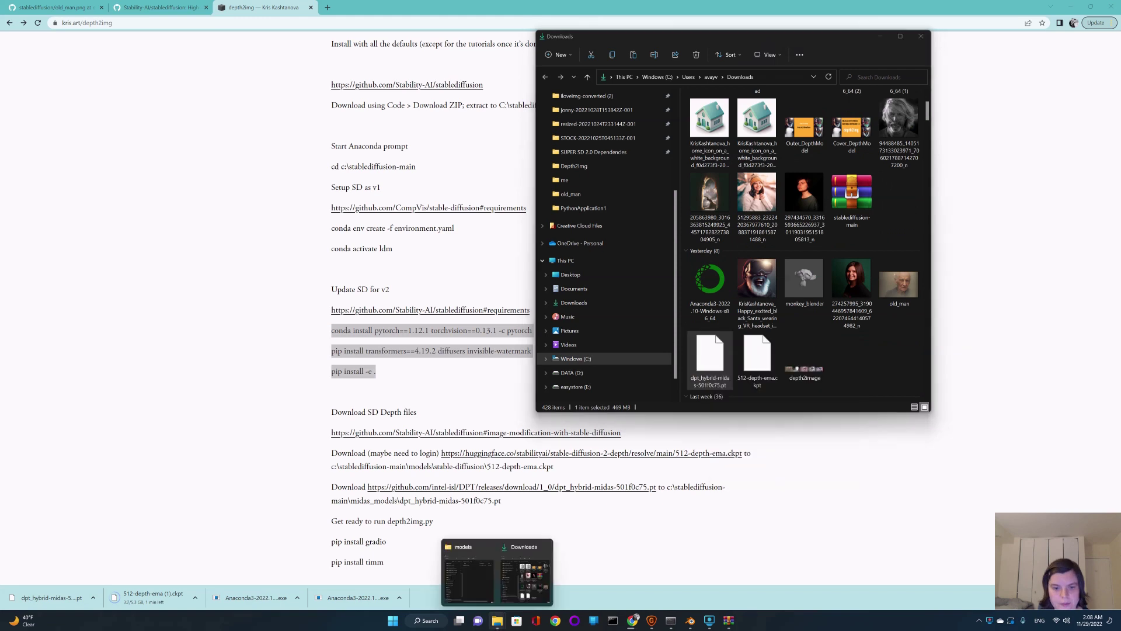
left_click(467, 576)
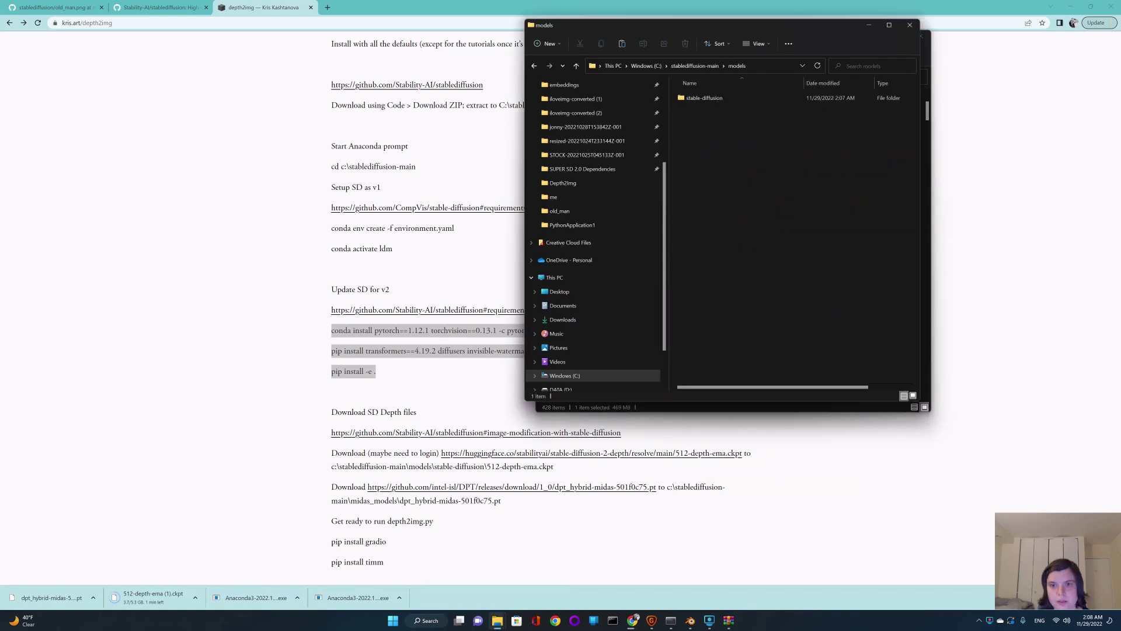
left_click(695, 66)
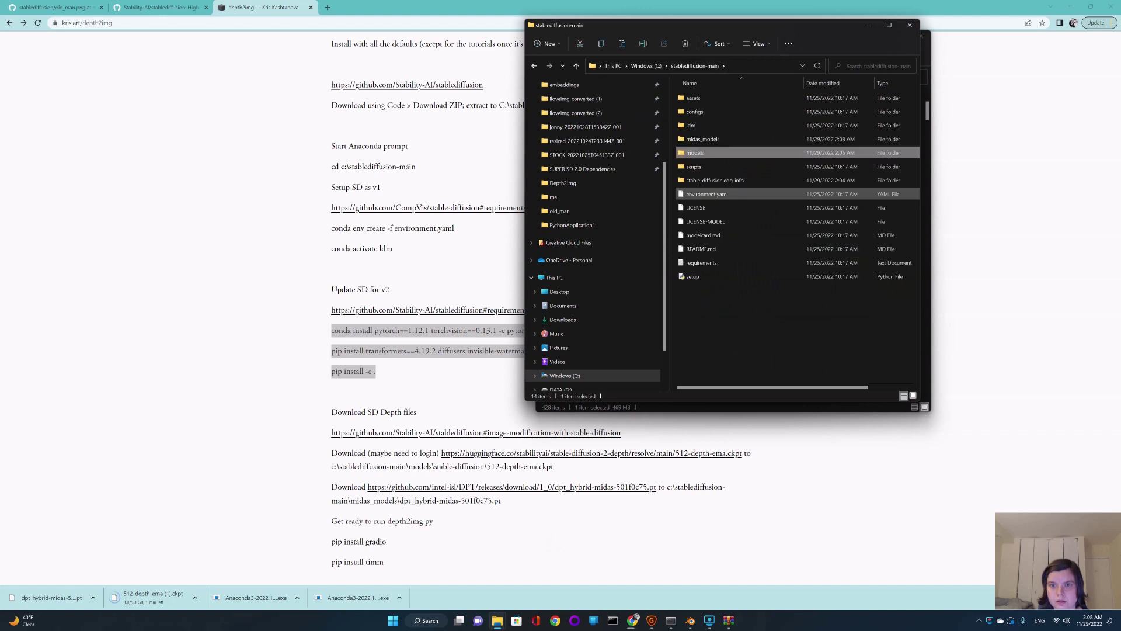
double_click(703, 140)
right_click(703, 132)
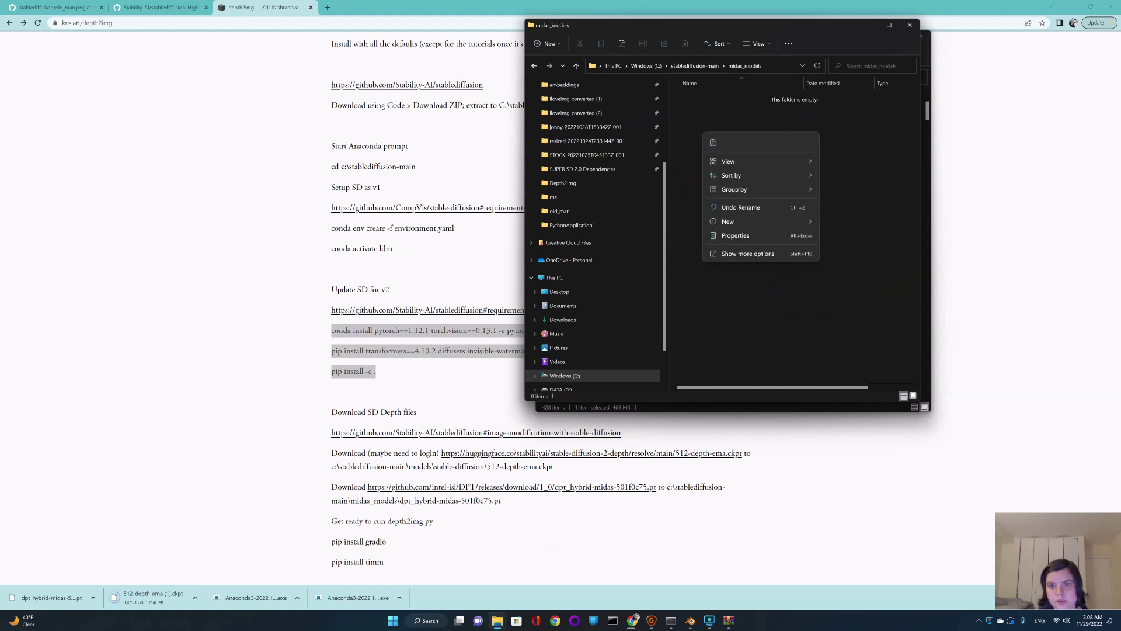
key("Escape")
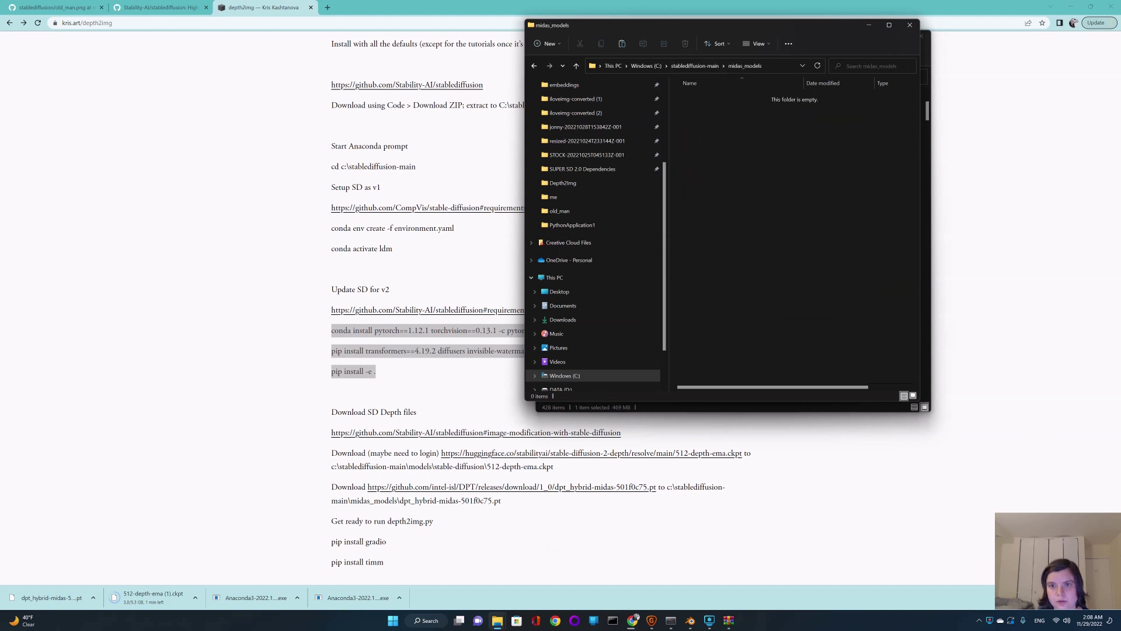
key("ctrl+v")
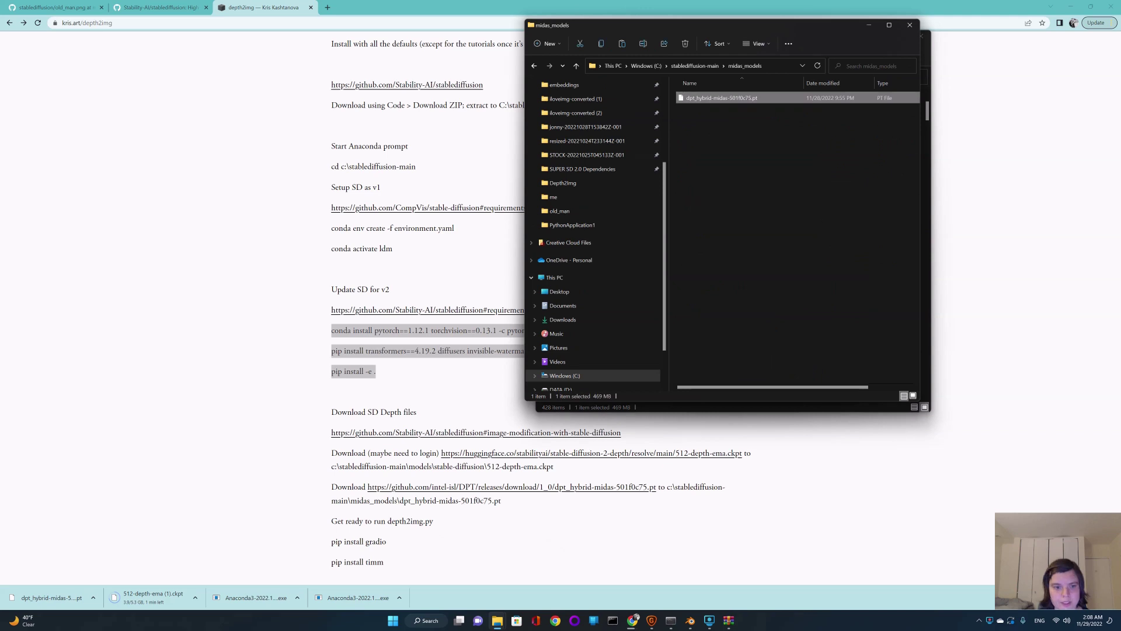
Copy the pip install gradio and pip install timm commands from the depth2img instructions page and switch to Anaconda Prompt.
left_click(584, 537)
scroll(561, 304, "down", 2)
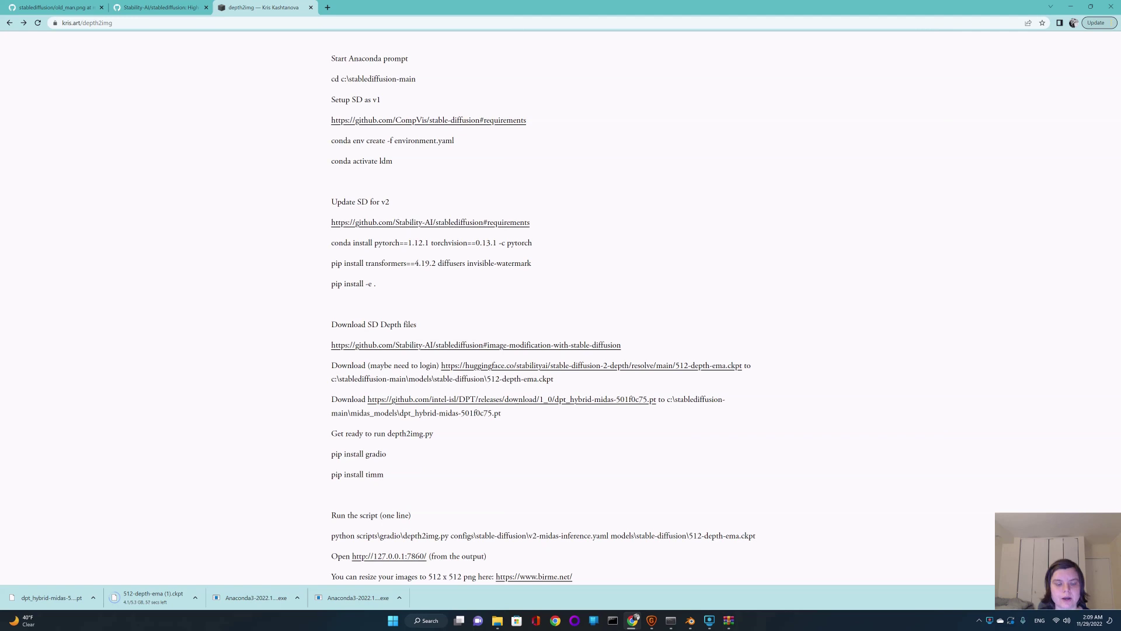
left_click_drag(332, 454, 384, 475)
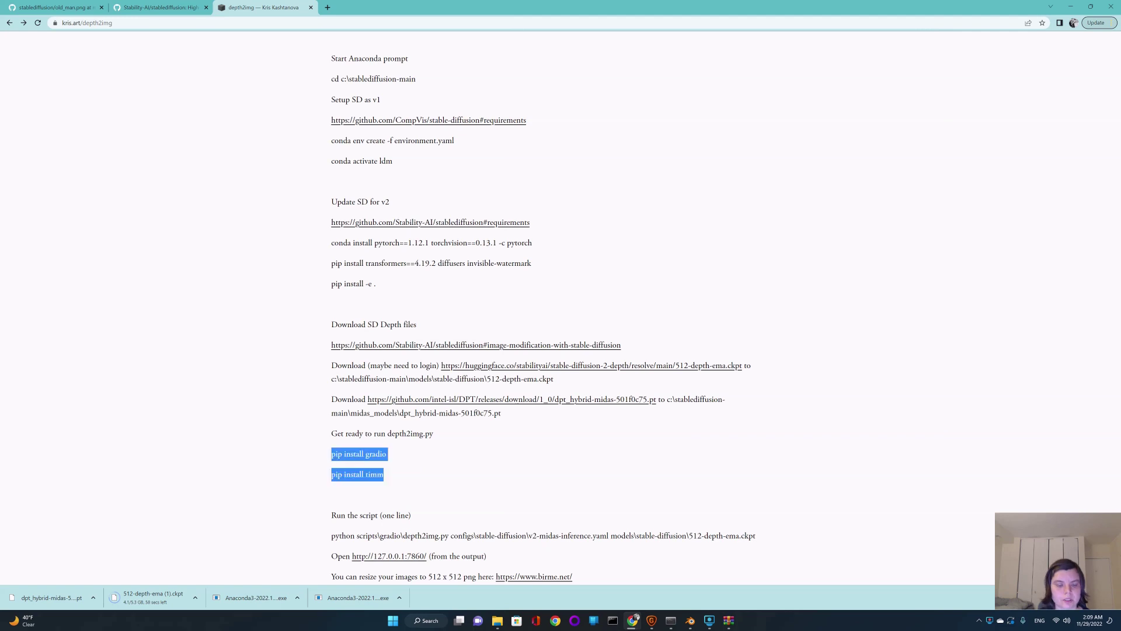
right_click(381, 454)
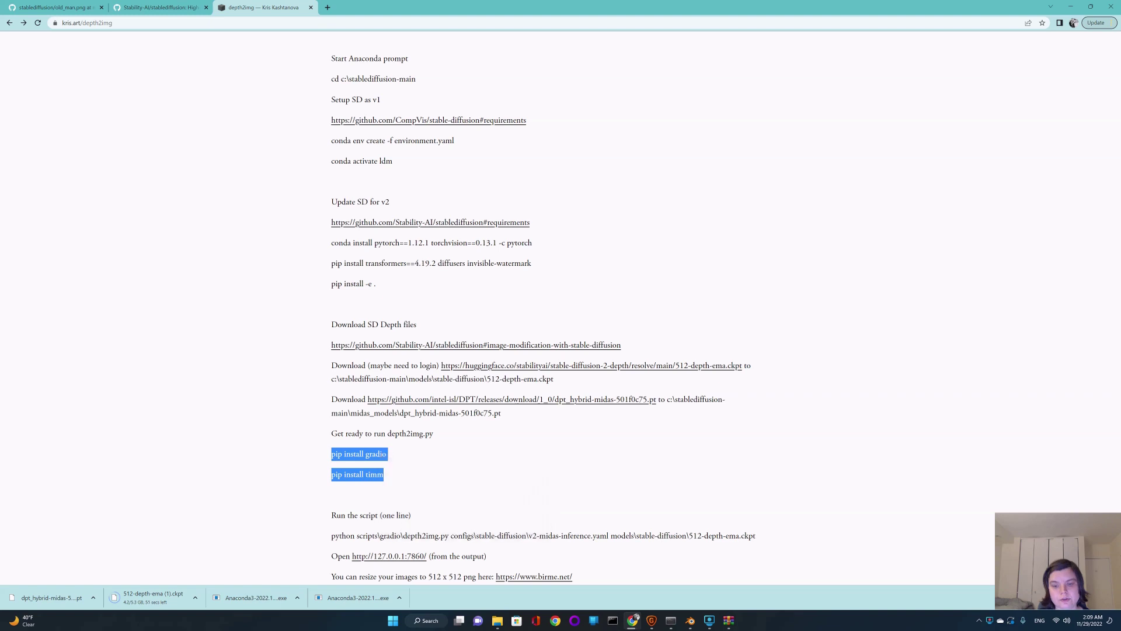
key("alt+Tab")
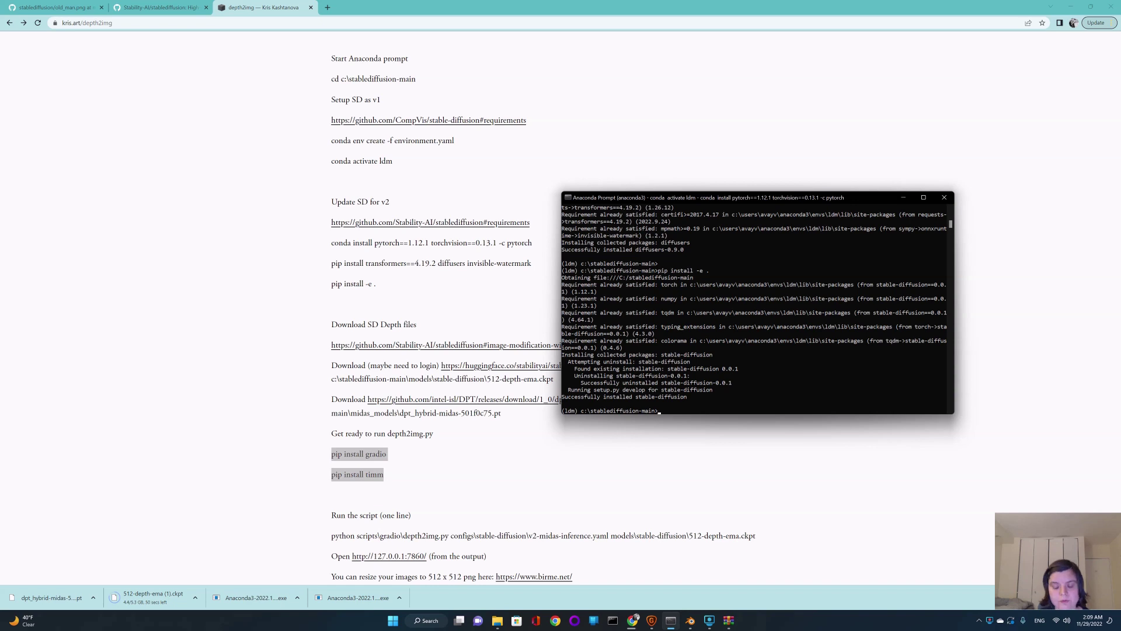
key("Up")
key("Up")
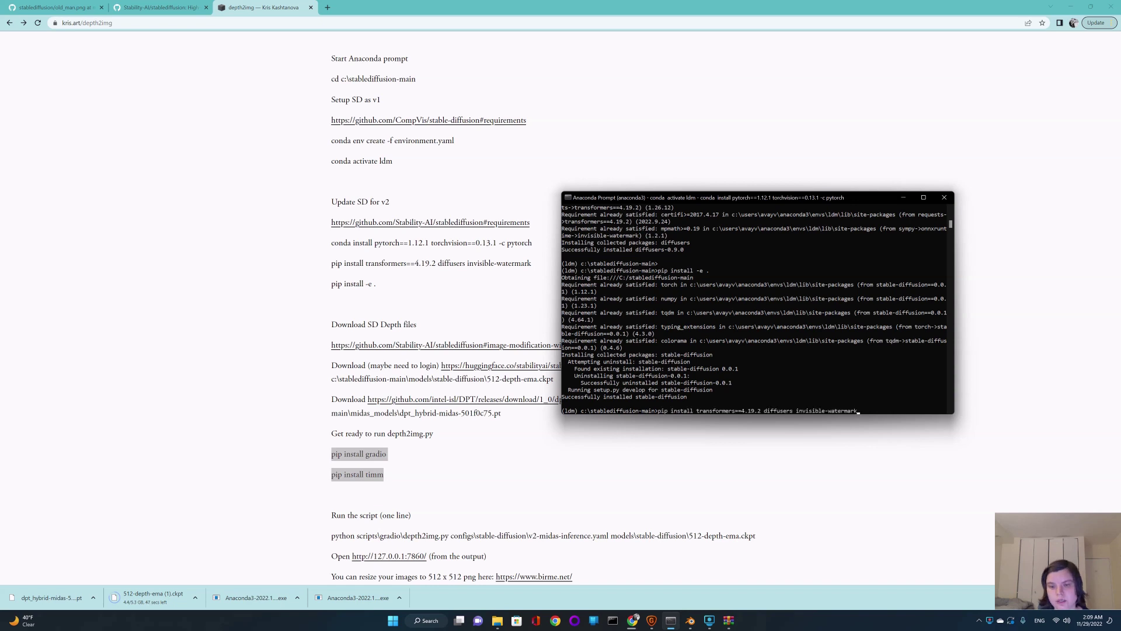
key("Down")
key("Escape")
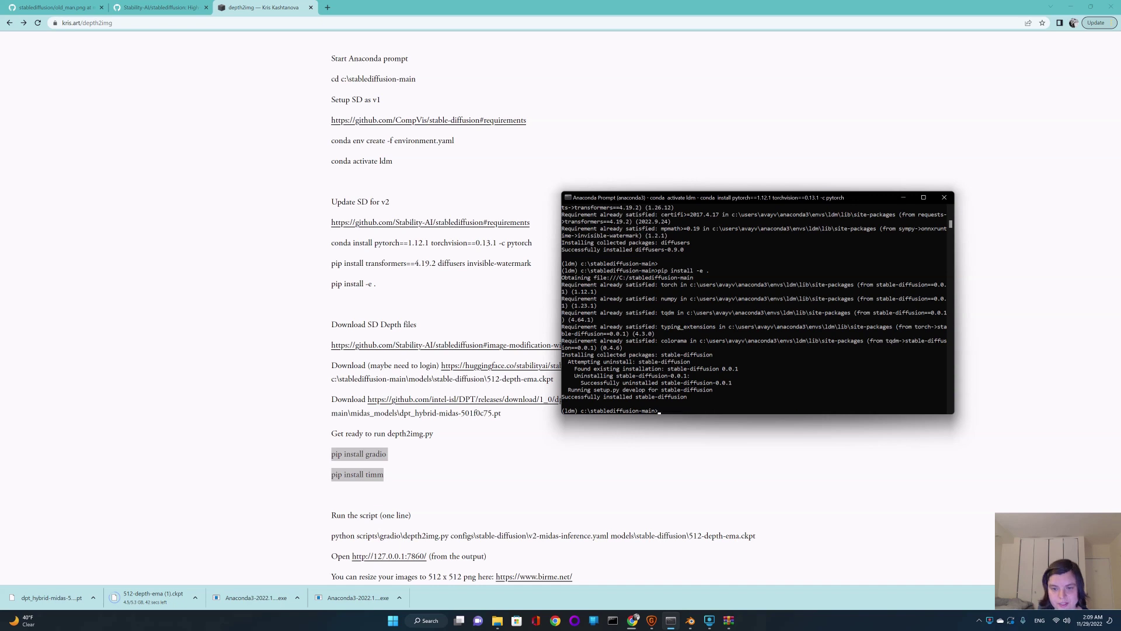
Run the copied pip install gradio and pip install timm commands in the ldm environment.
key("ctrl+v")
key("Return")
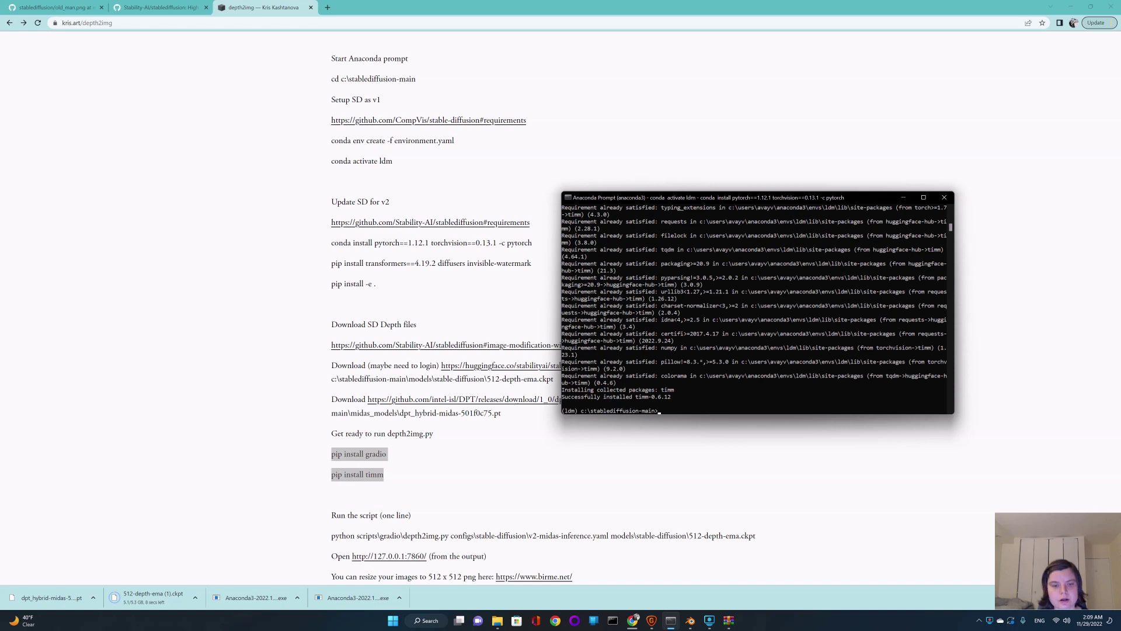
Copy the one-line script command from the instructions page and run it in Anaconda Prompt: python scripts\gradio\depth2img.py configs\stable-diffusion\v2-midas-inference.yaml models\stable-diffusion\512-depth-ema.ckpt.
scroll(444, 304, "down", 2)
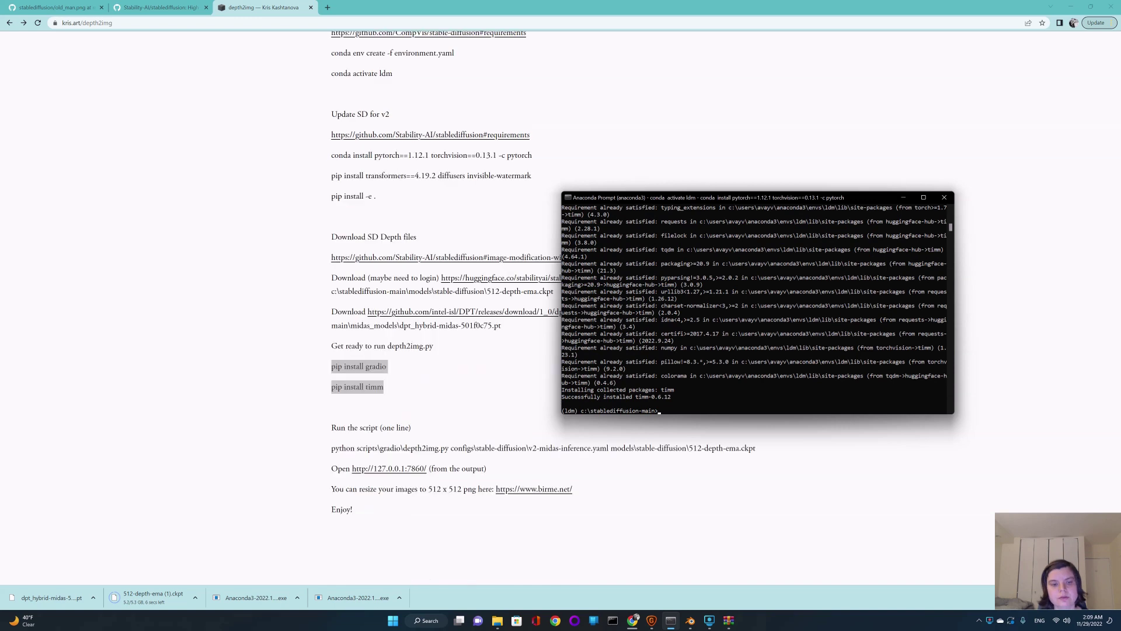
left_click_drag(332, 448, 756, 448)
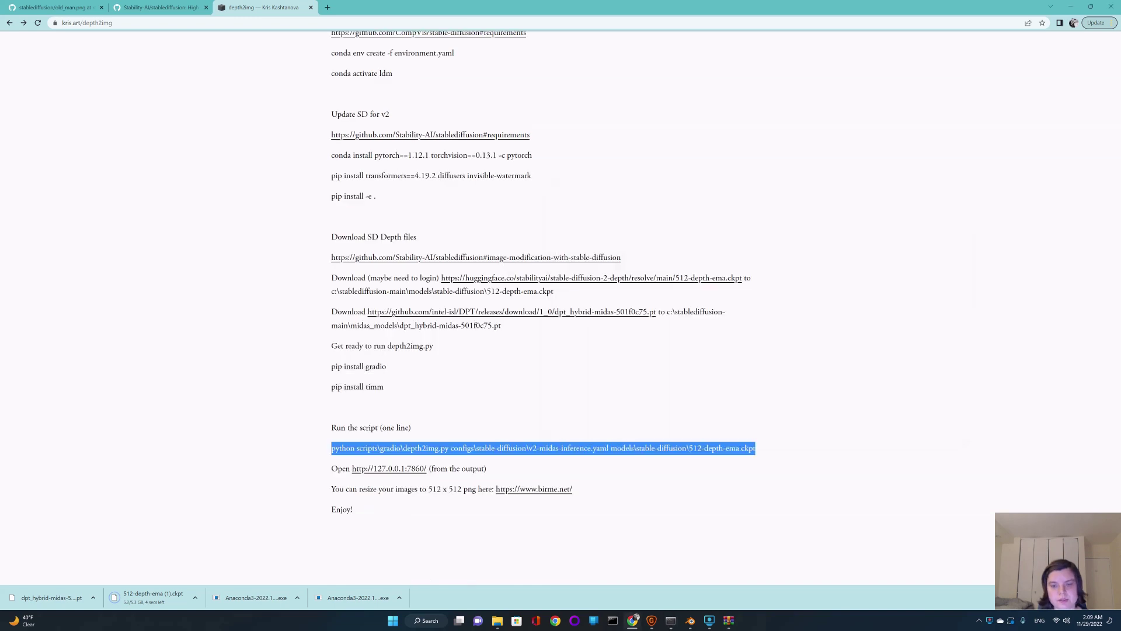
right_click(729, 449)
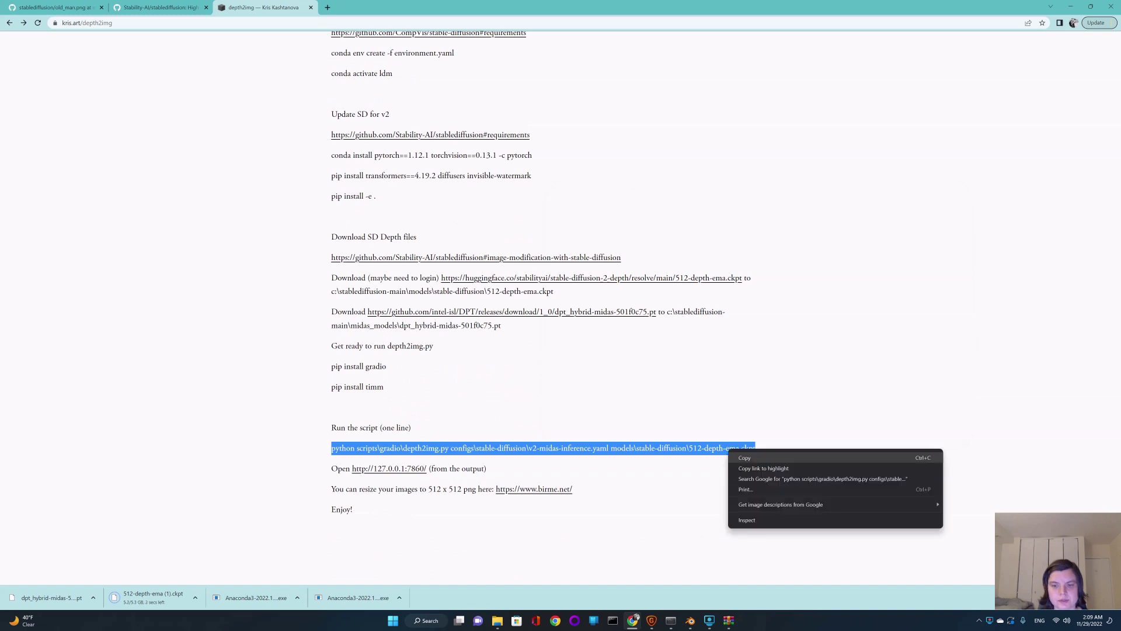
left_click(748, 458)
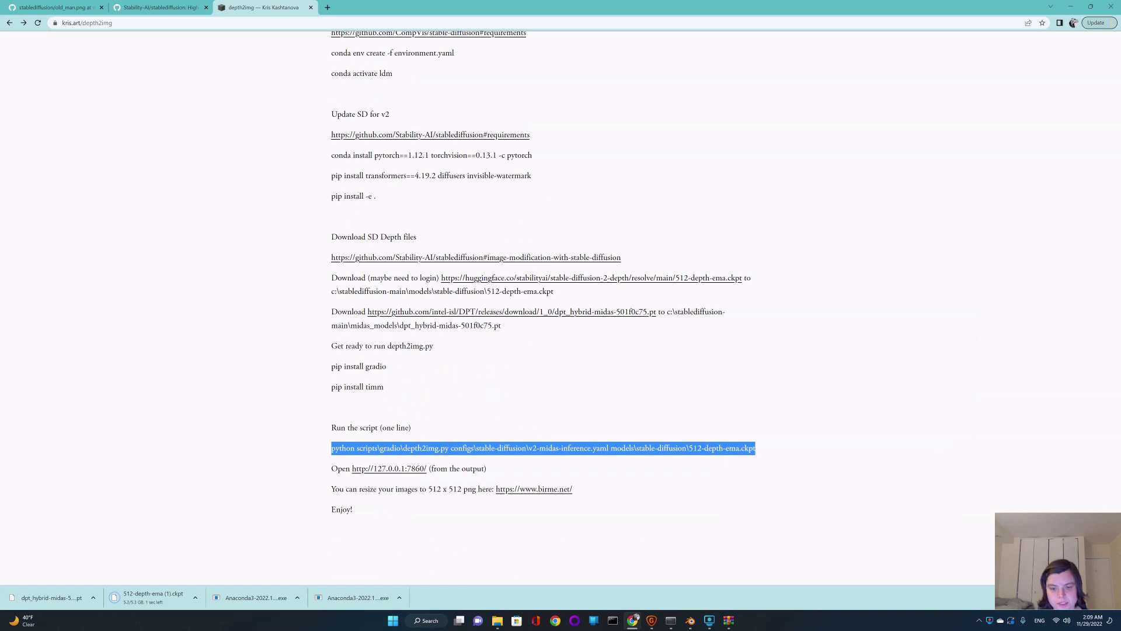
key("alt+Tab")
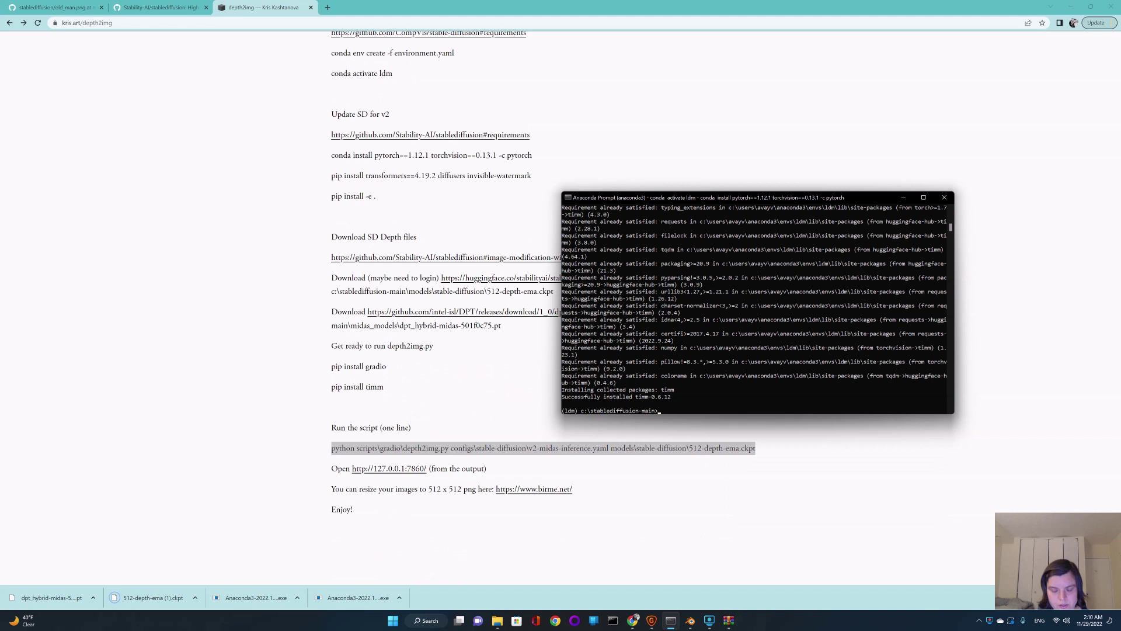
key("ctrl+v")
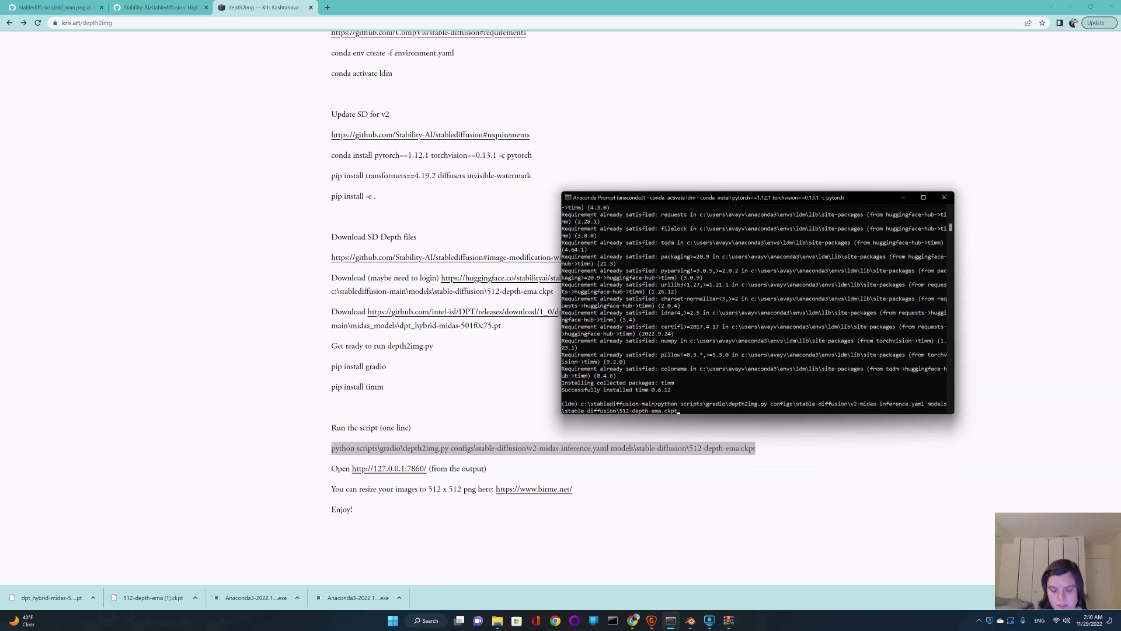
key("Return")
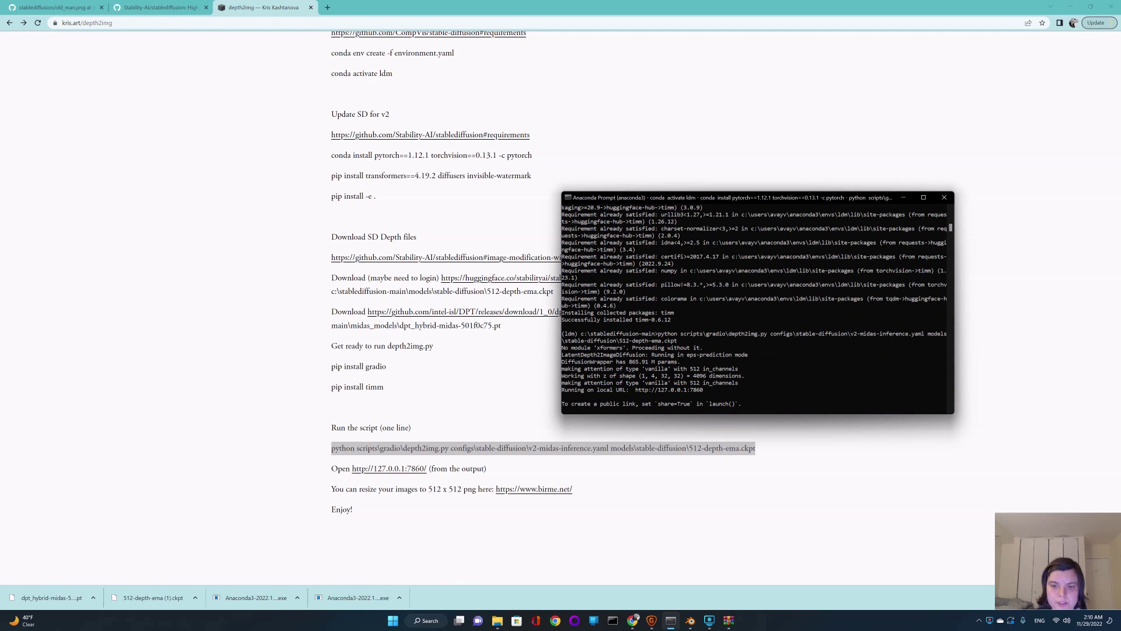
double_click(669, 390)
key("ctrl+c")
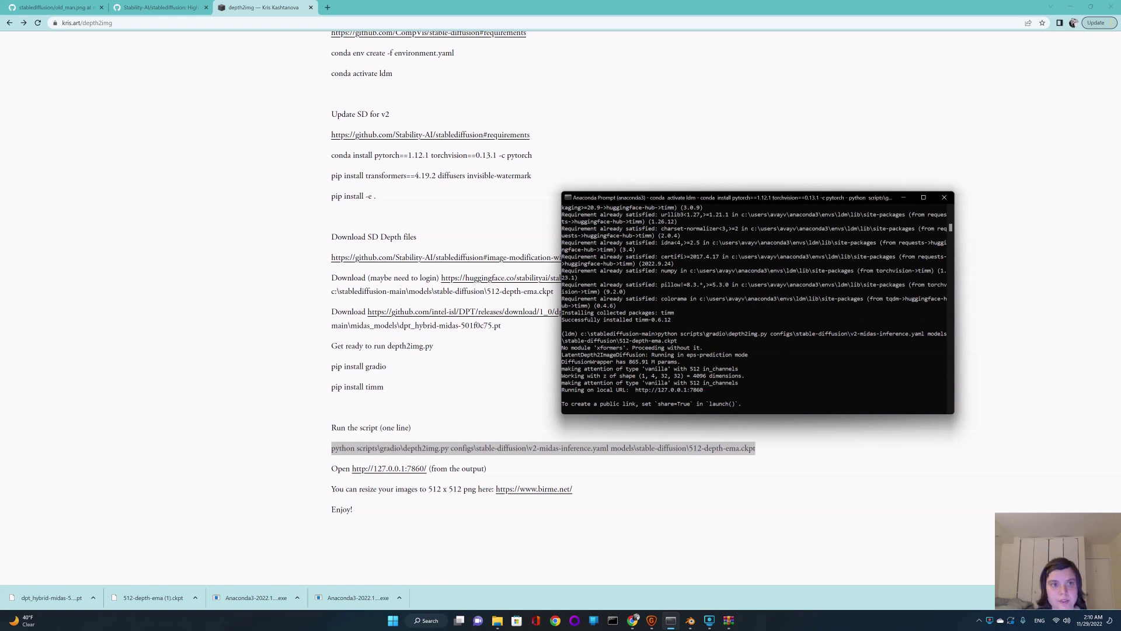
key("ctrl+t")
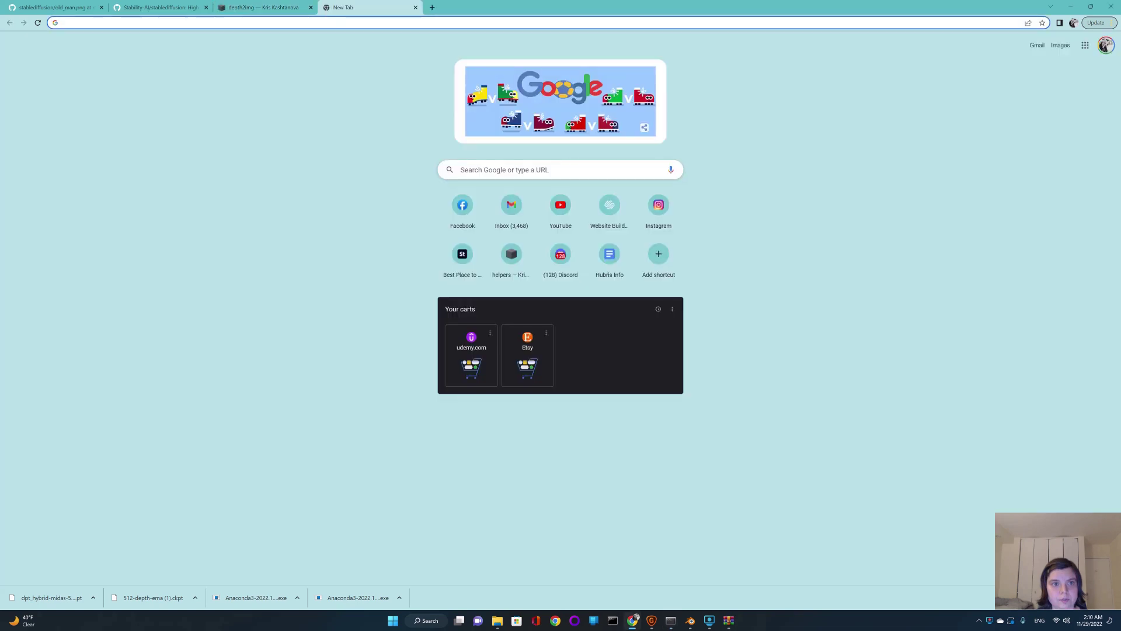
key("ctrl+v")
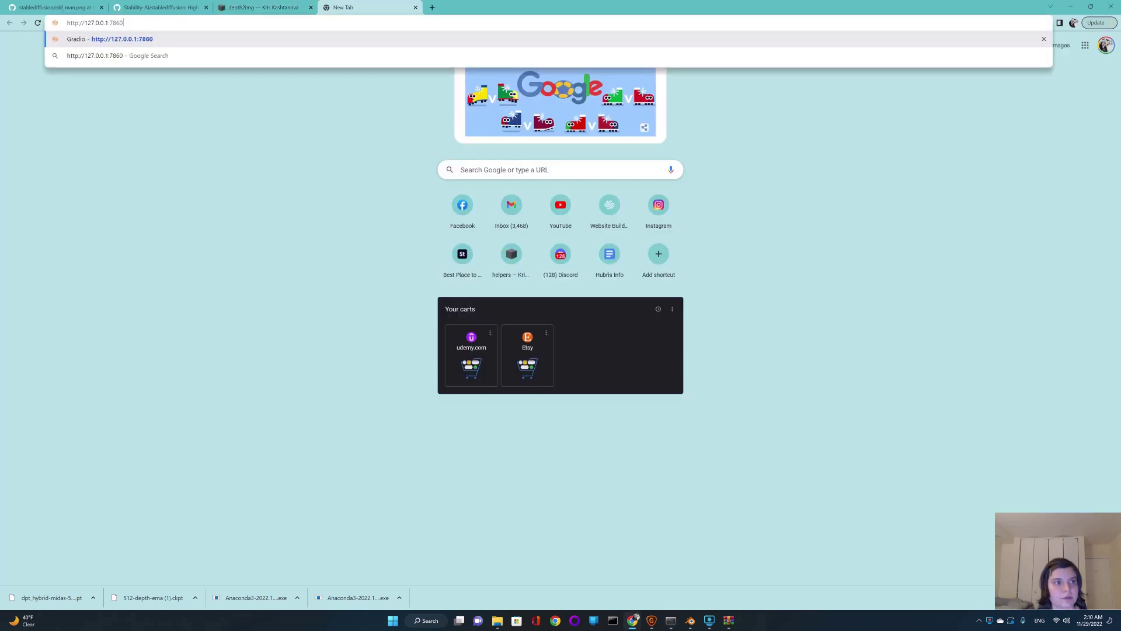
key("Return")
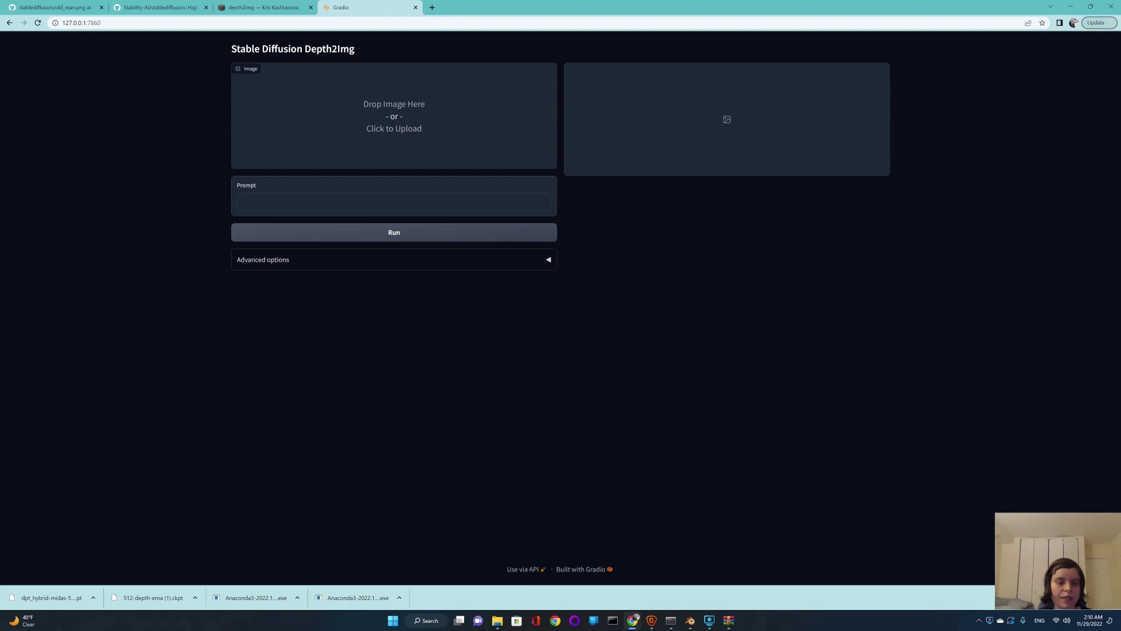
Upload the old_man image from Downloads as the Depth2Img input and expand the advanced options.
left_click(394, 116)
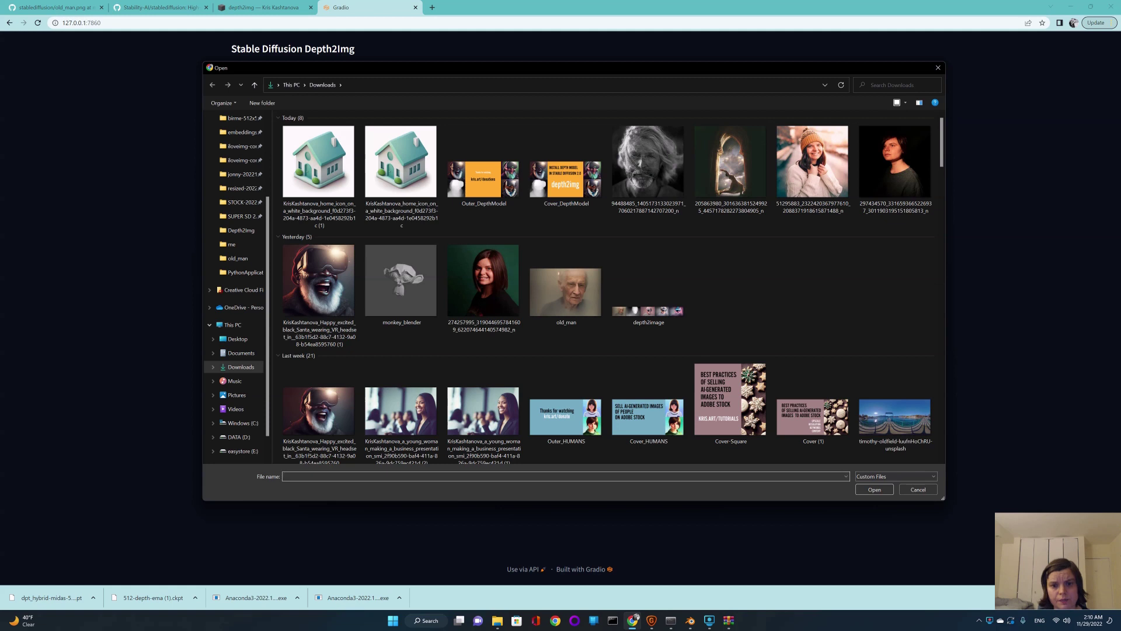
left_click(566, 292)
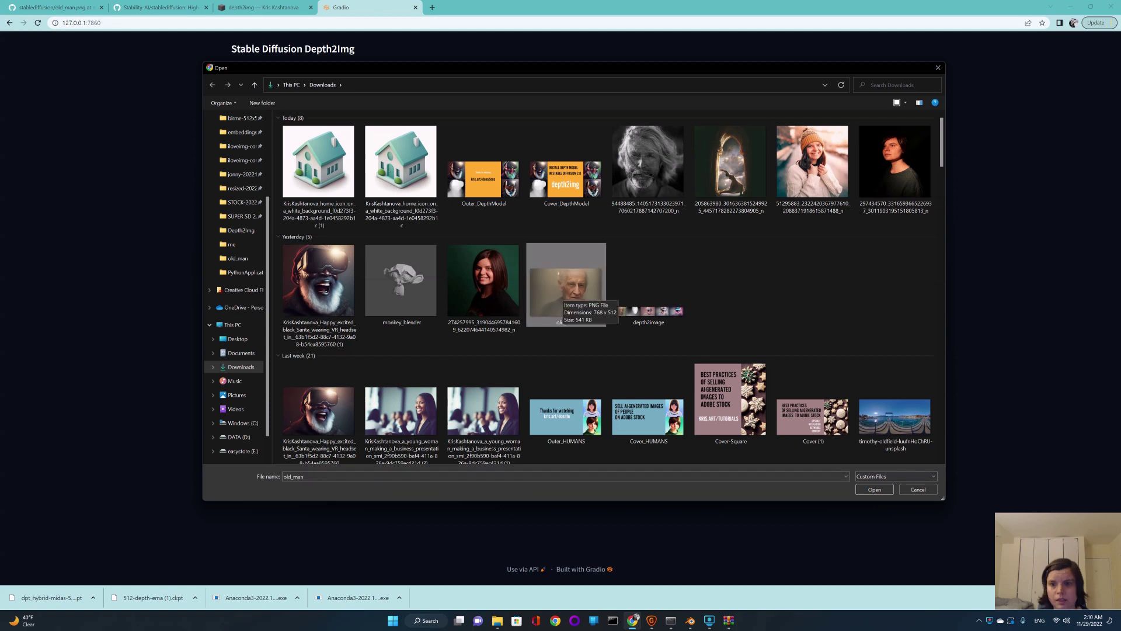
double_click(562, 295)
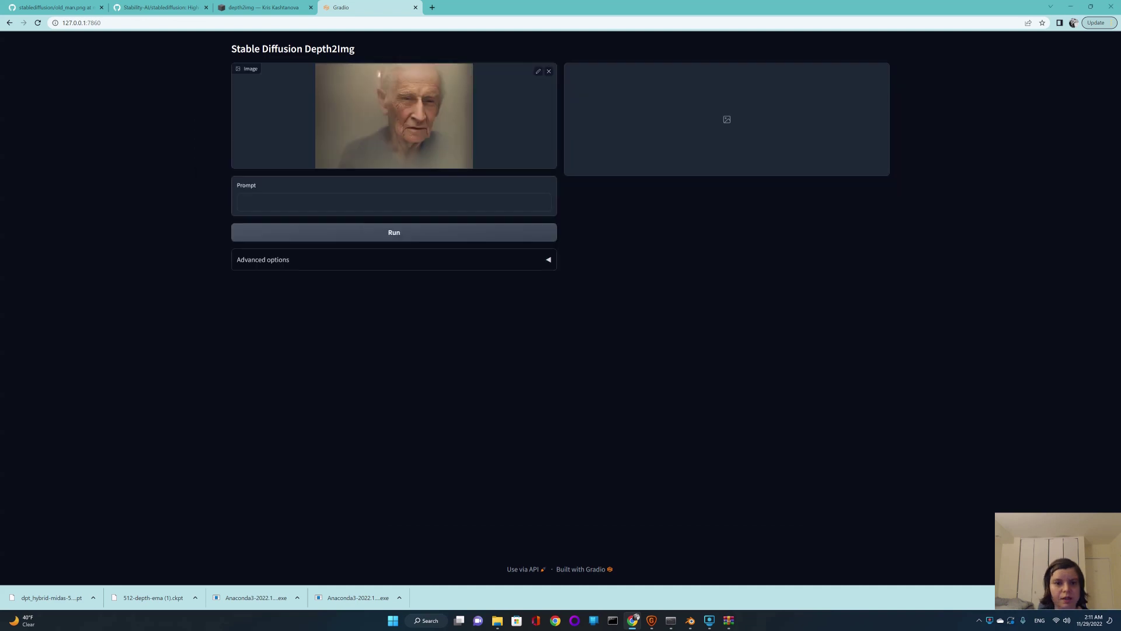
left_click(548, 259)
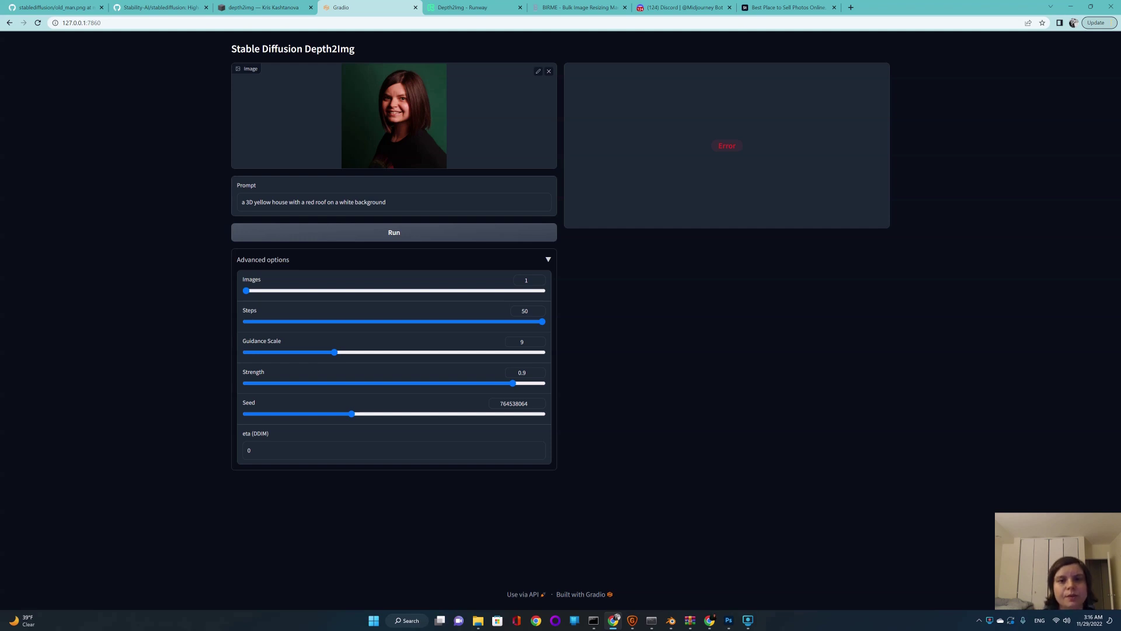
In Birme, load the Desktop portrait photo with the green background, and save it cropped to 512 x 512 px.
left_click(576, 7)
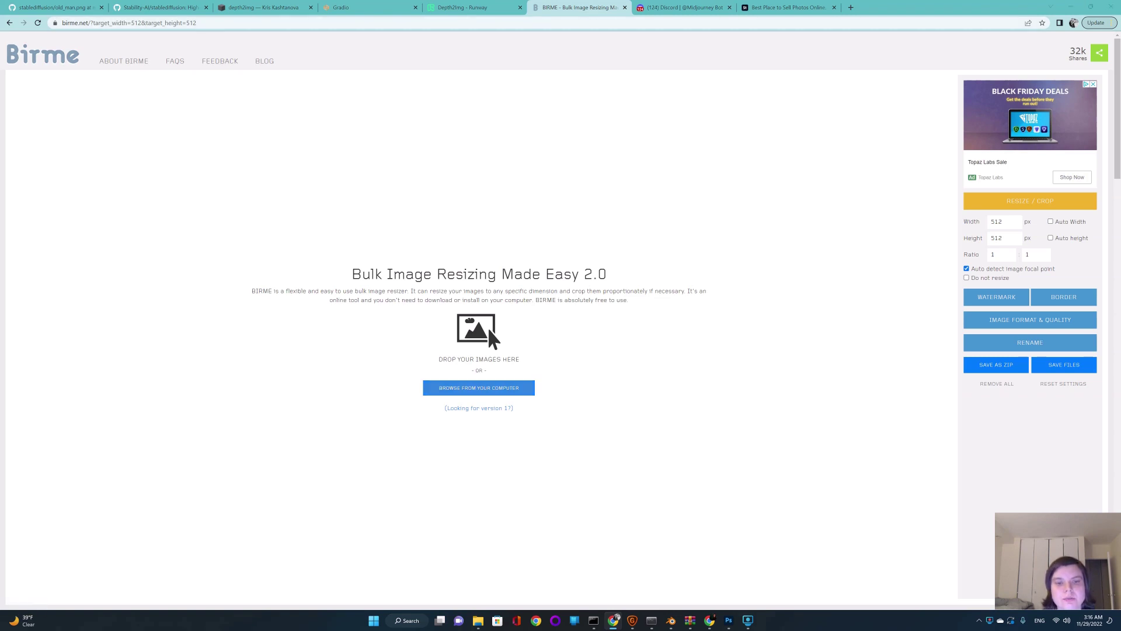
left_click(479, 387)
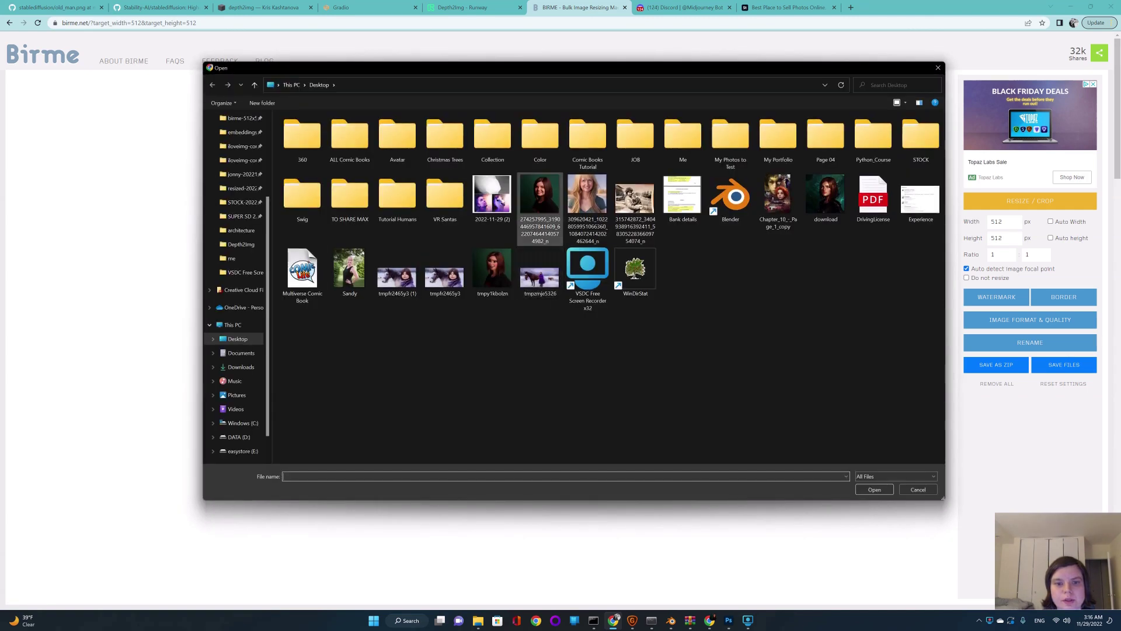
left_click(540, 202)
double_click(540, 208)
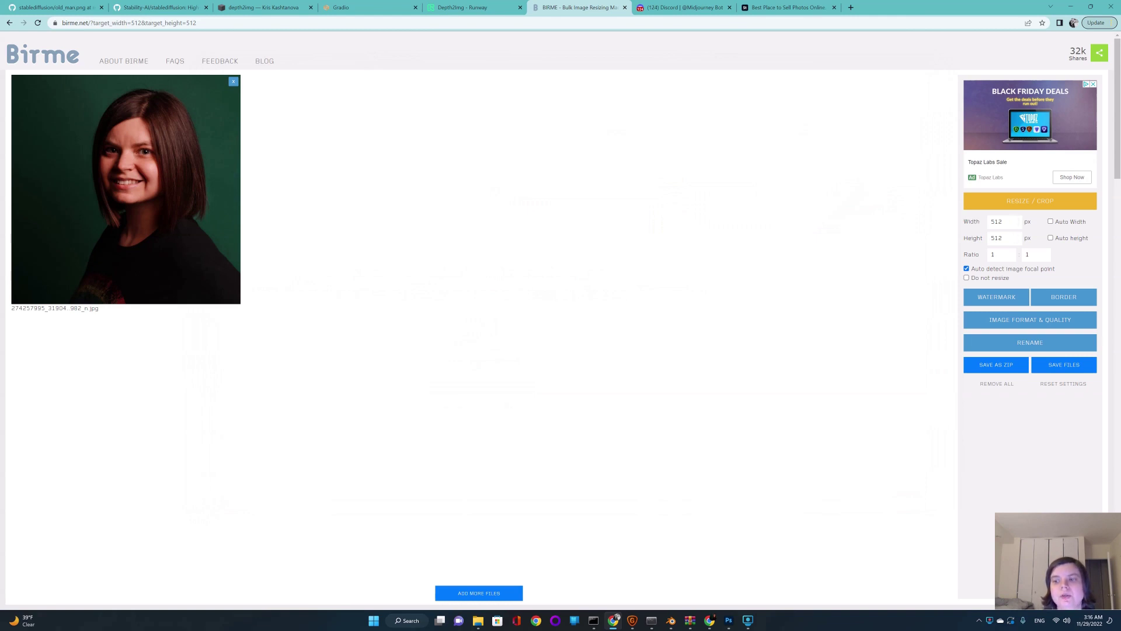
left_click(1065, 364)
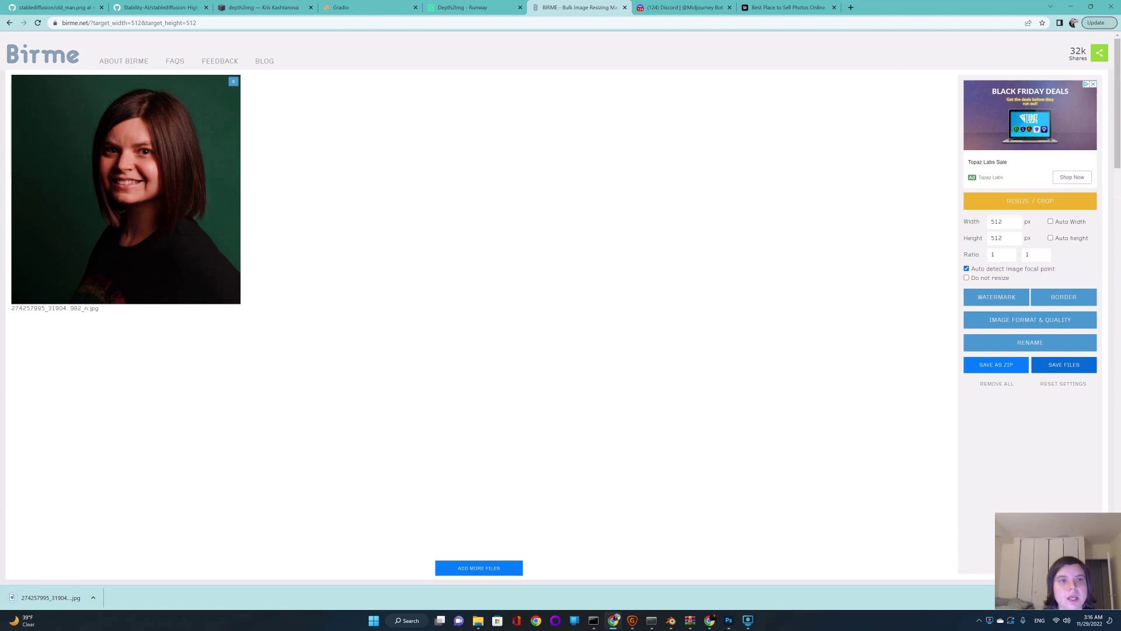
Reload the Gradio page at 127.0.0.1:7860 and load the newly downloaded resized portrait as the input image.
left_click(349, 8)
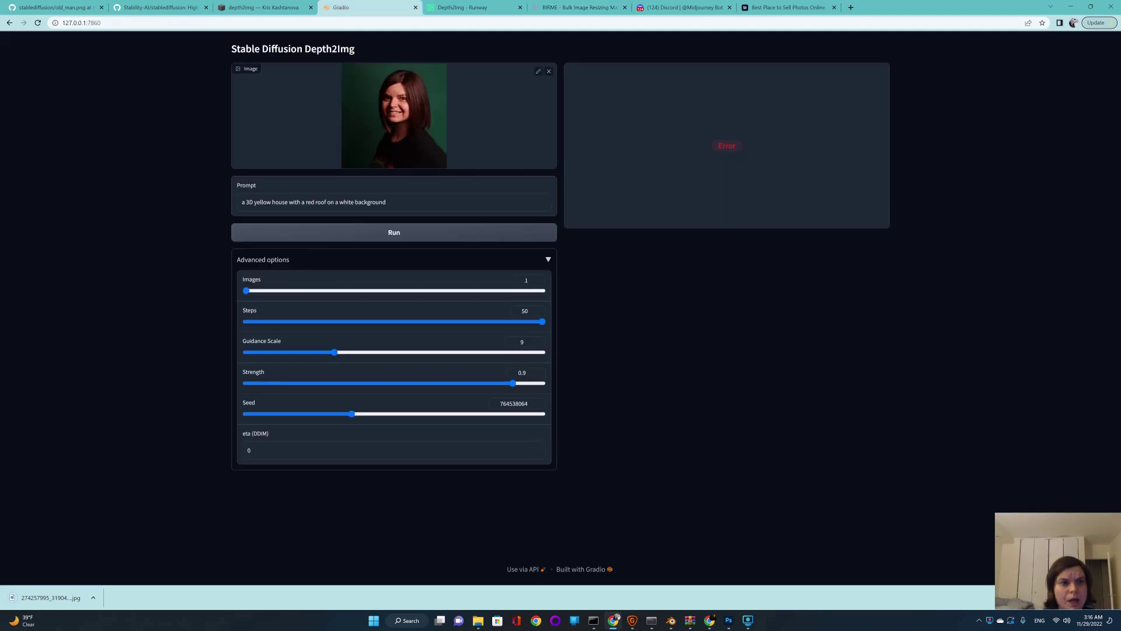
left_click(82, 22)
key("Return")
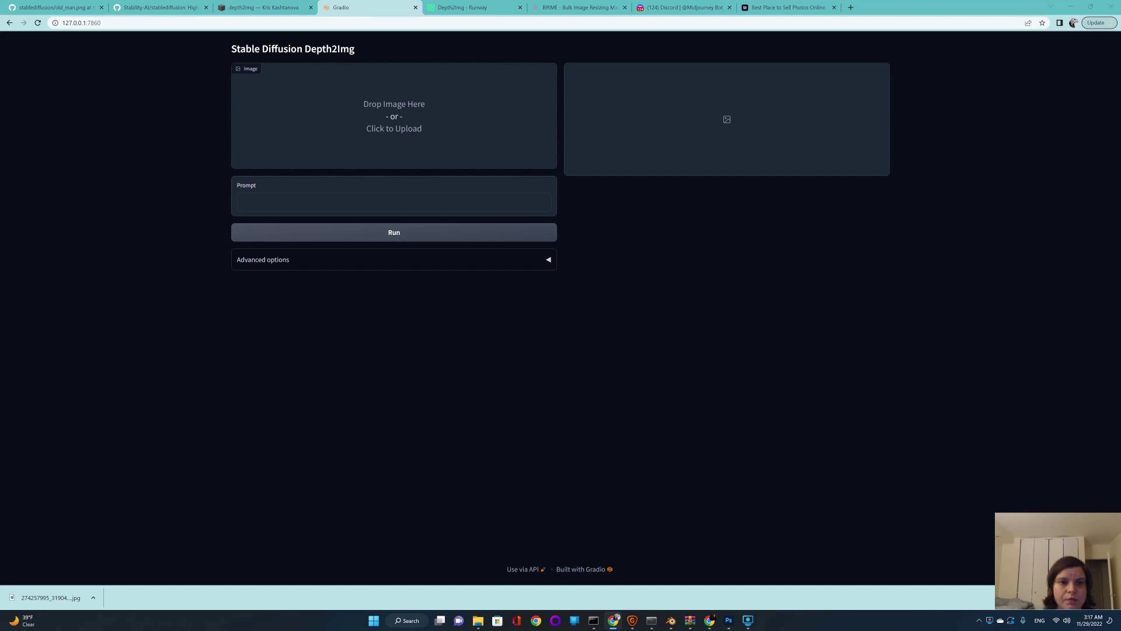
left_click(397, 131)
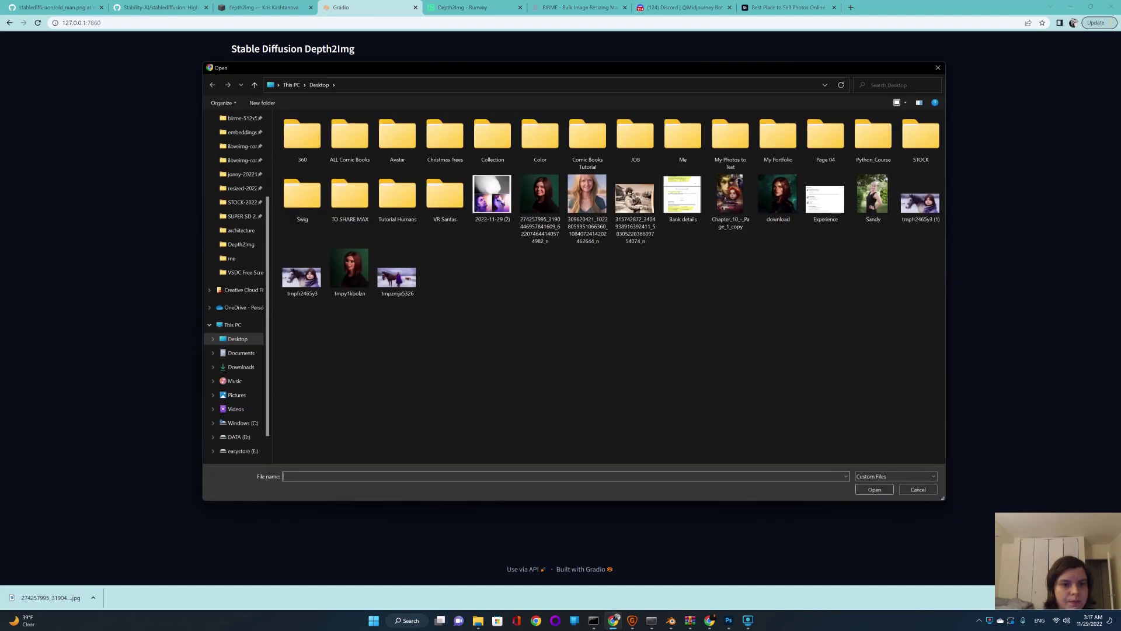
left_click(908, 490)
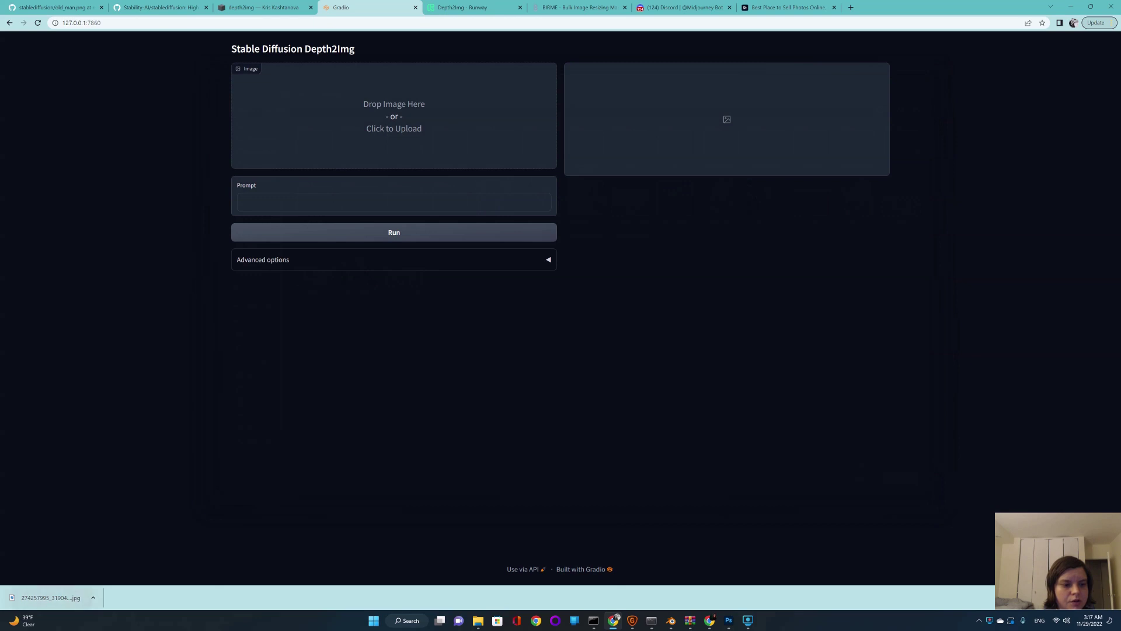
left_click_drag(51, 598, 394, 109)
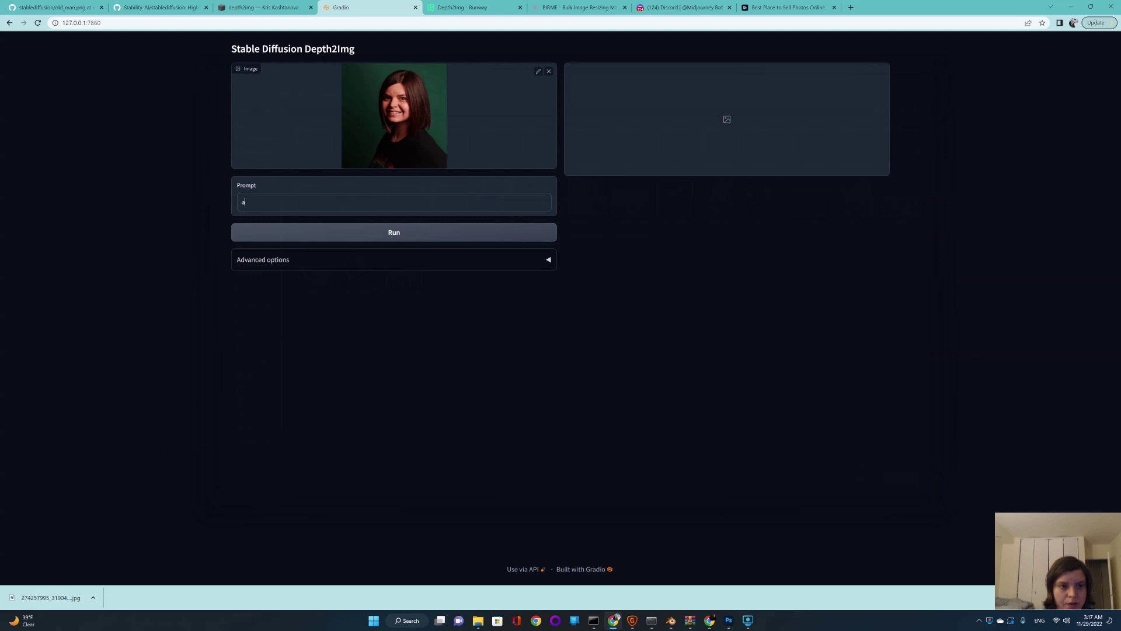
Enter the prompt "a princess on a green background, oil painting".
type("princess on a")
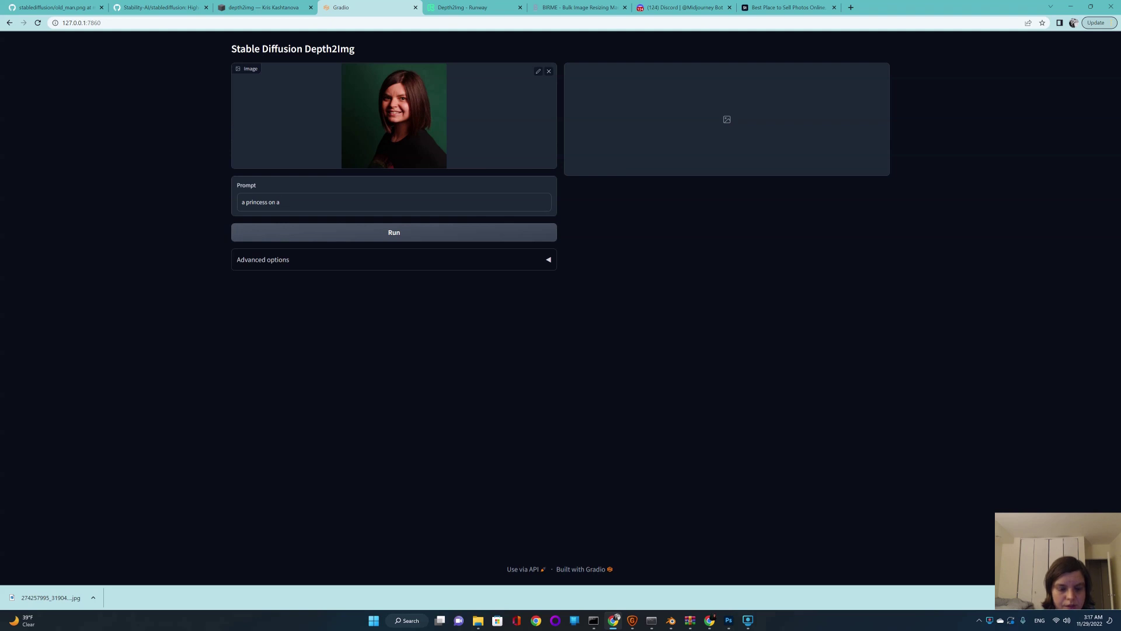
type(" green background,")
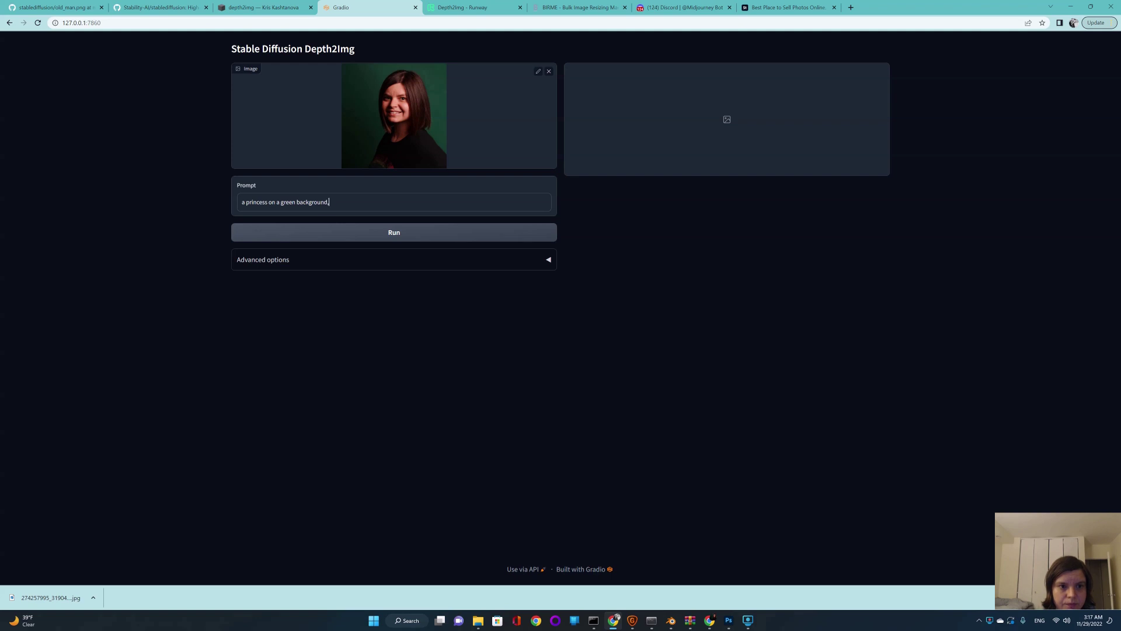
type(" oil painting")
left_click(394, 259)
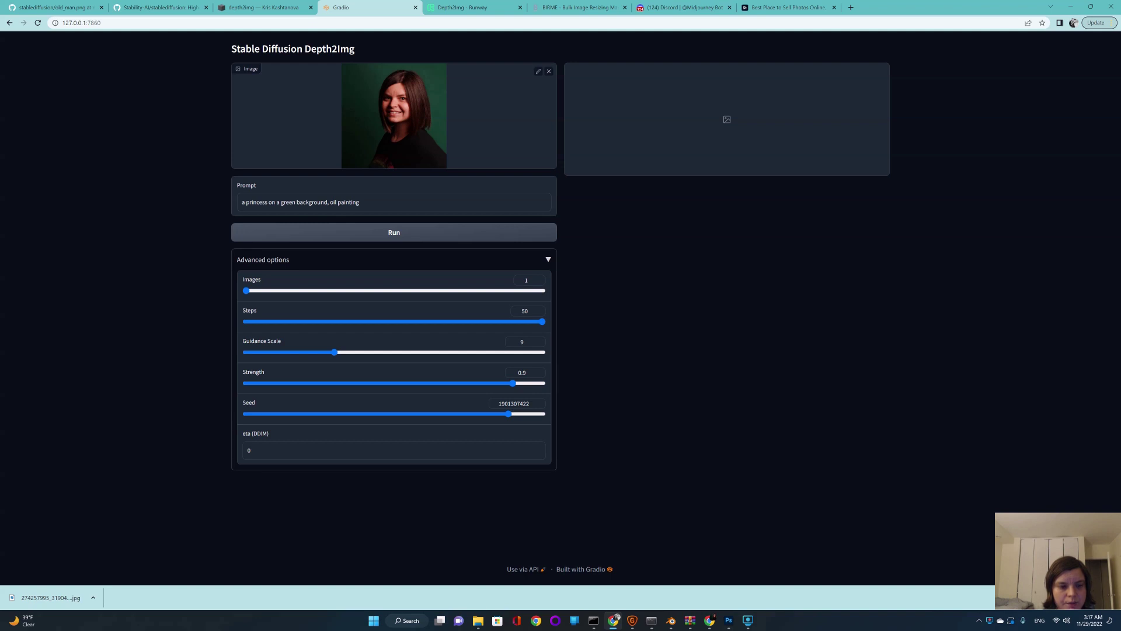
left_click_drag(509, 413, 463, 413)
left_click(394, 233)
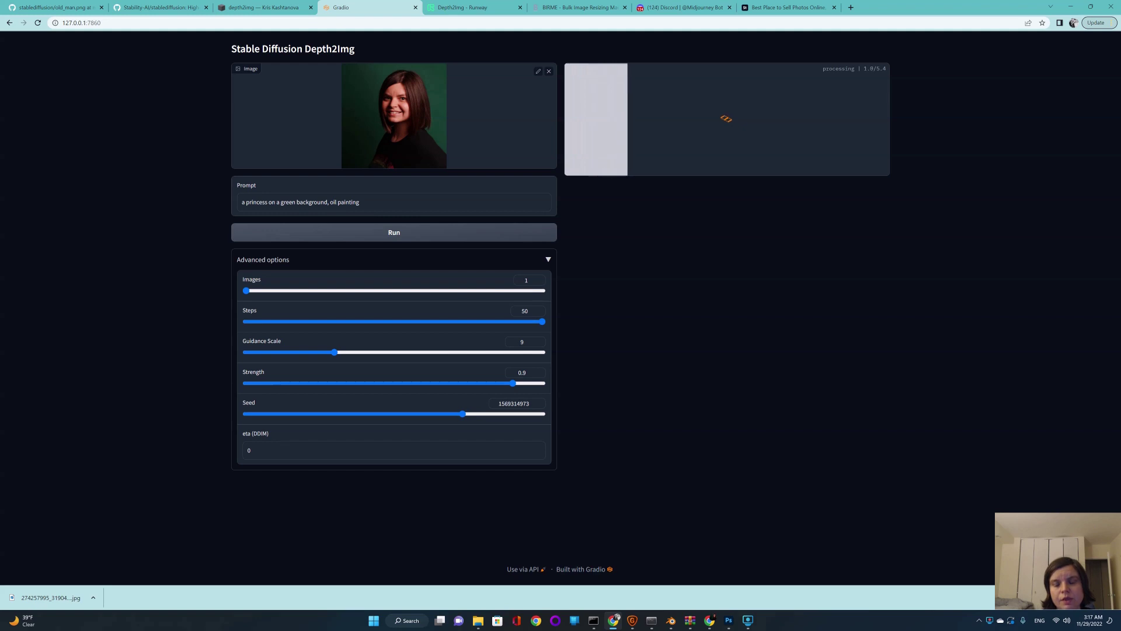